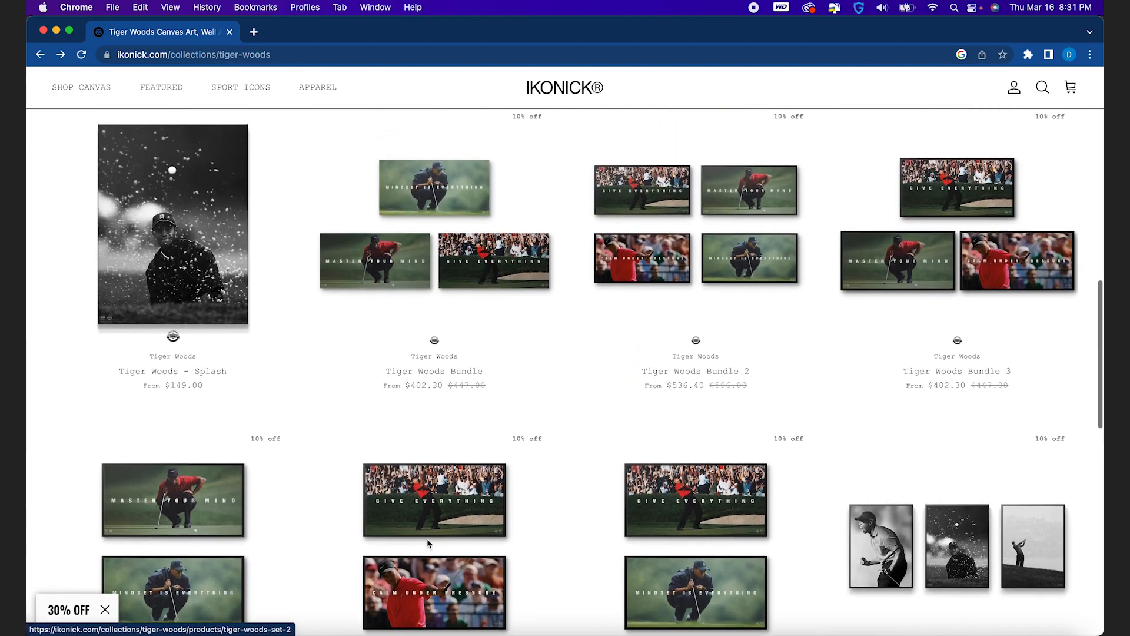
{"action": "scroll", "coordinate": [426, 538], "scroll_direction": "up", "scroll_amount": 5}
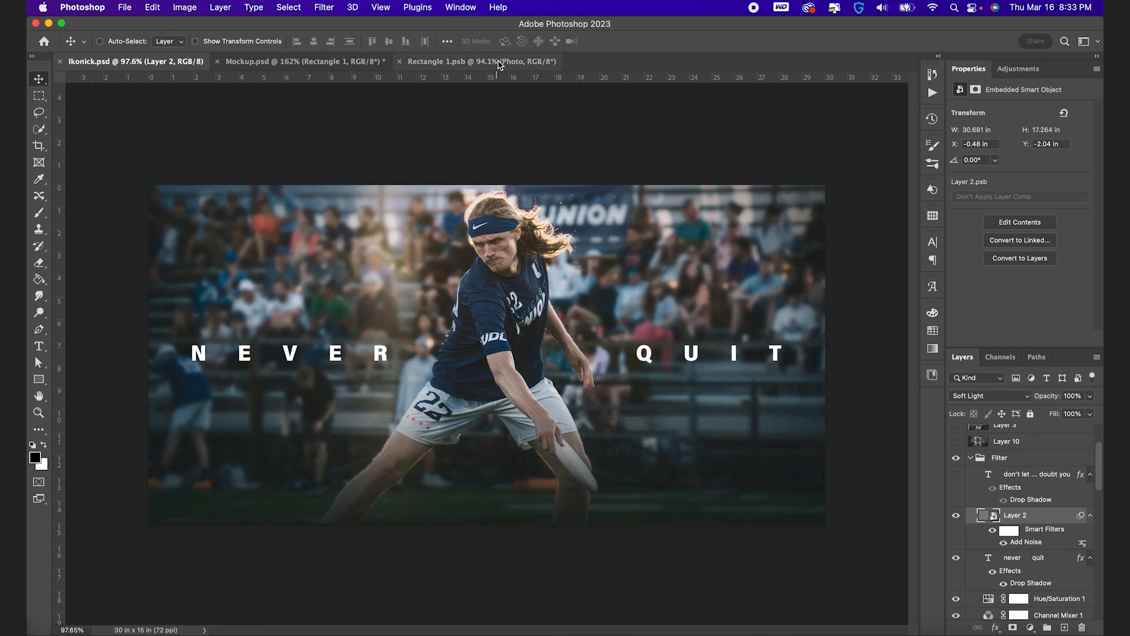
Duplicate the Photo layer in Rectangle 1.psb and apply a Gaussian Blur to the copy
{"action": "left_click", "coordinate": [480, 61]}
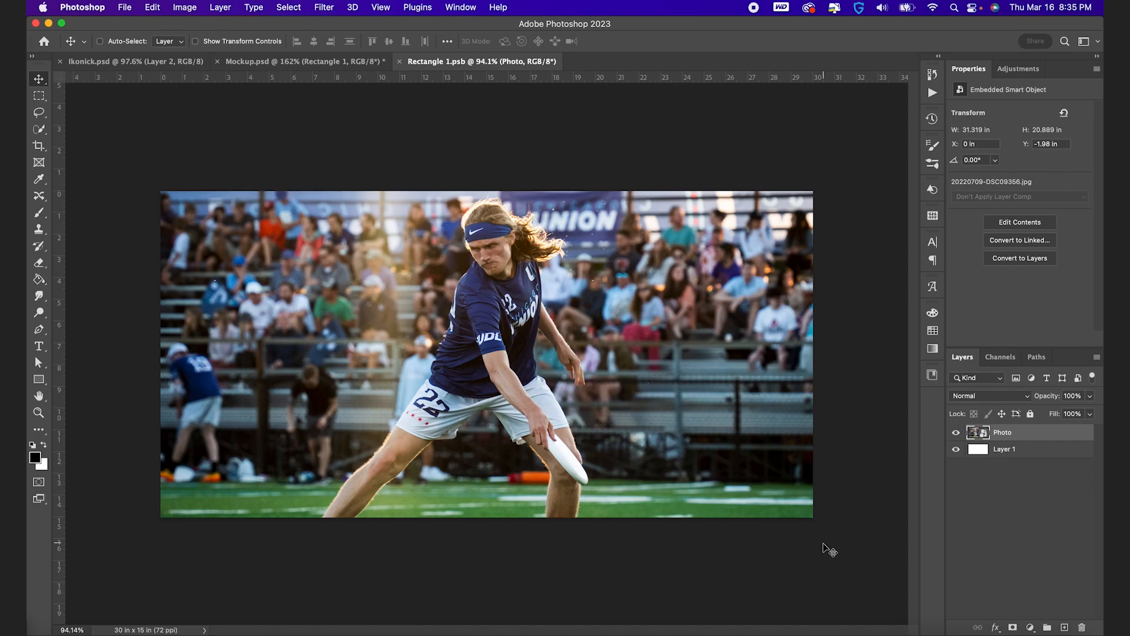
{"action": "key", "text": "super+j"}
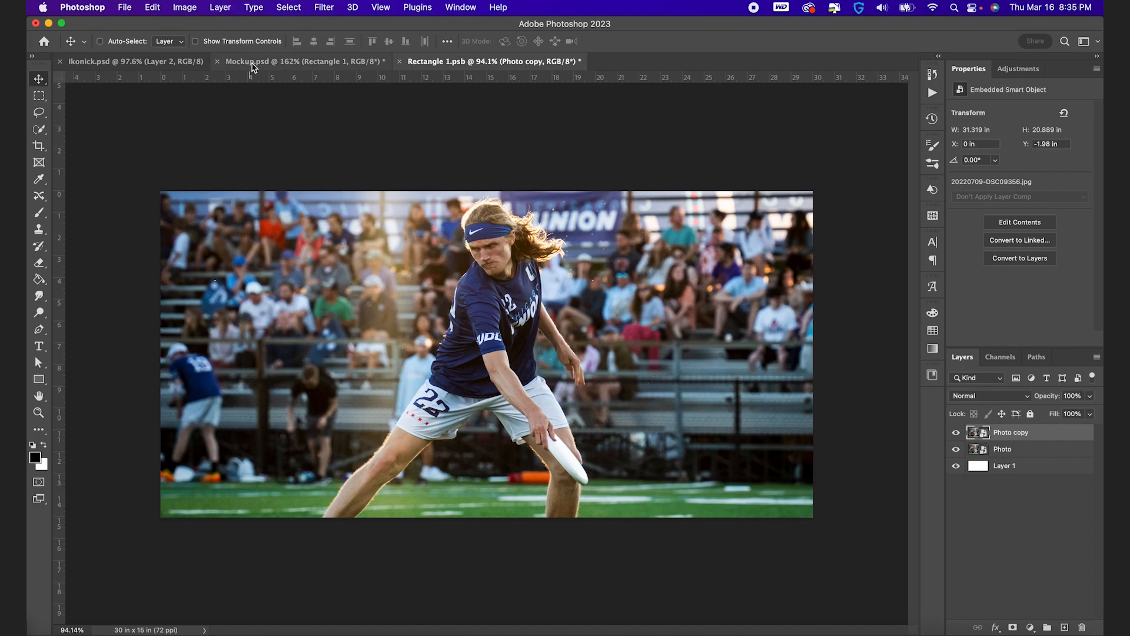
{"action": "left_click", "coordinate": [323, 8]}
{"action": "mouse_move", "coordinate": [393, 174]}
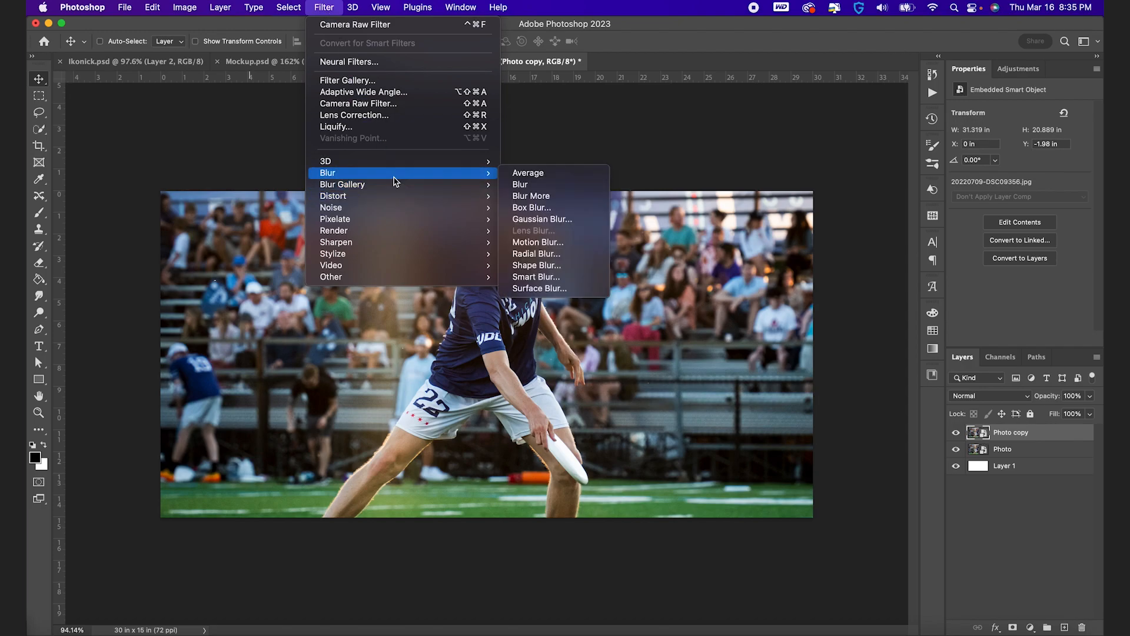
{"action": "left_click", "coordinate": [542, 219]}
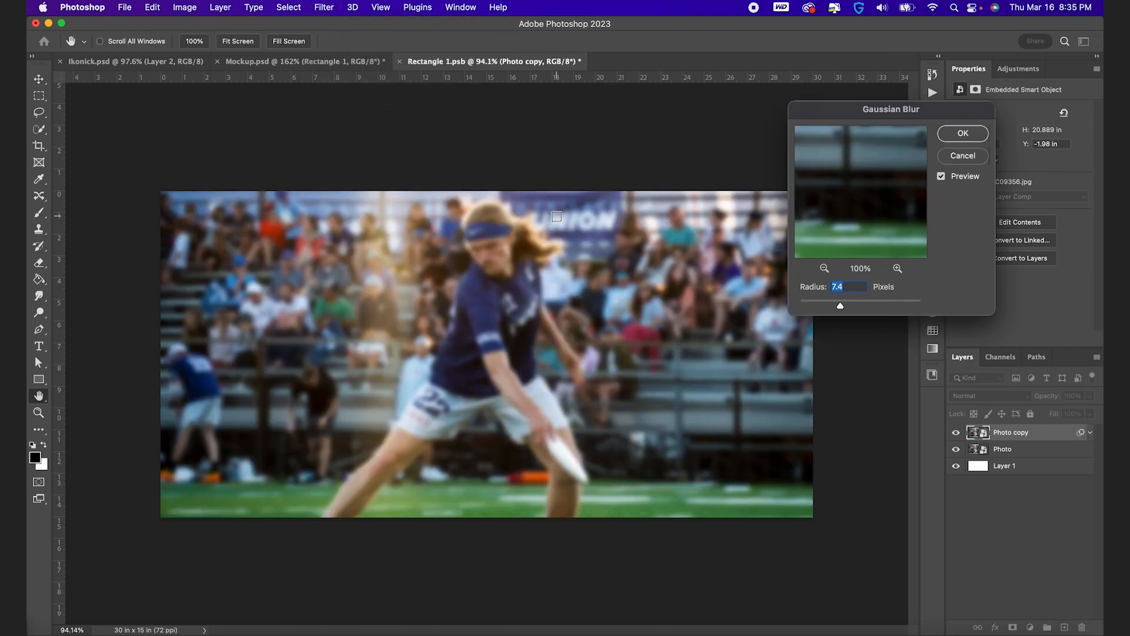
{"action": "left_click_drag", "start_coordinate": [841, 306], "coordinate": [844, 306]}
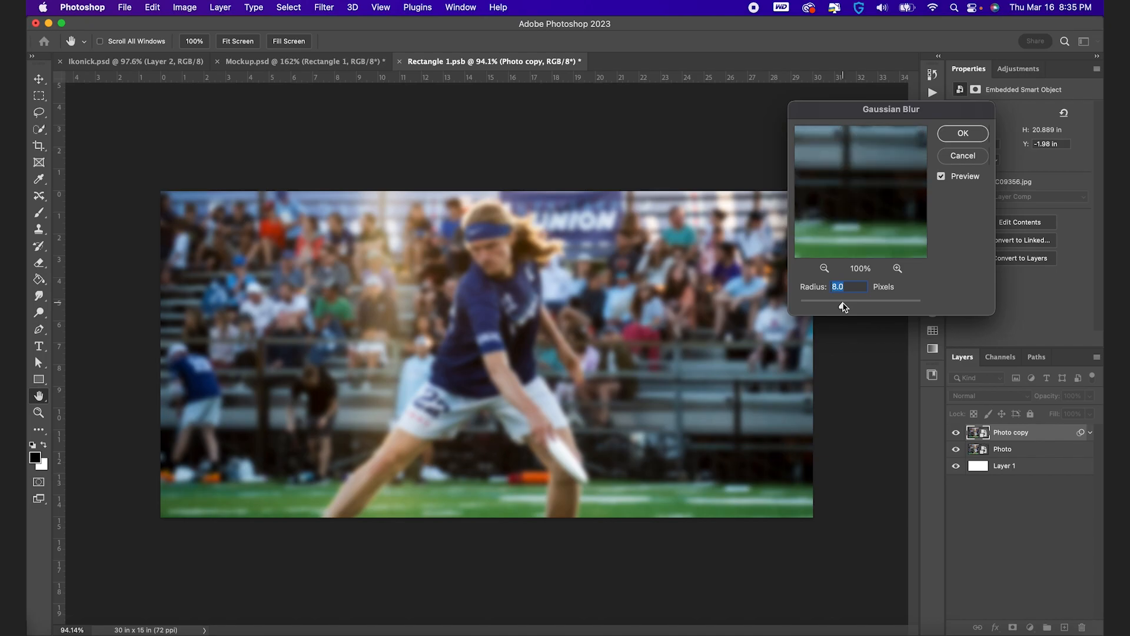
{"action": "left_click", "coordinate": [963, 134]}
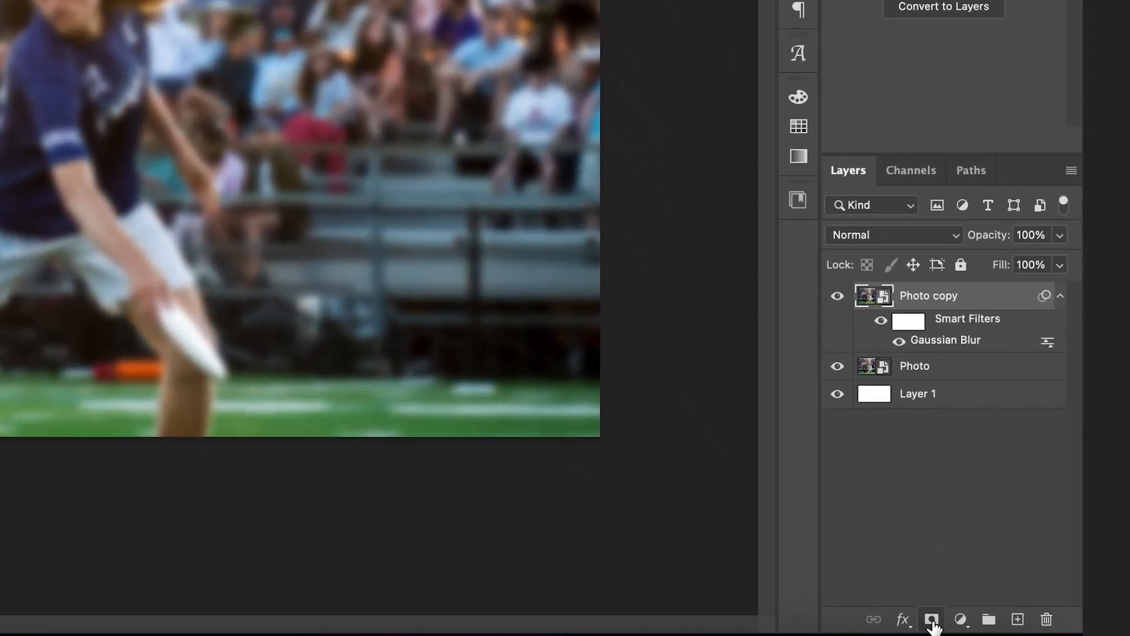
Add a black layer mask to the blurred copy and ready the Brush with white as the foreground colour
{"action": "left_click", "coordinate": [1013, 627], "text": "alt"}
{"action": "key", "text": "x"}
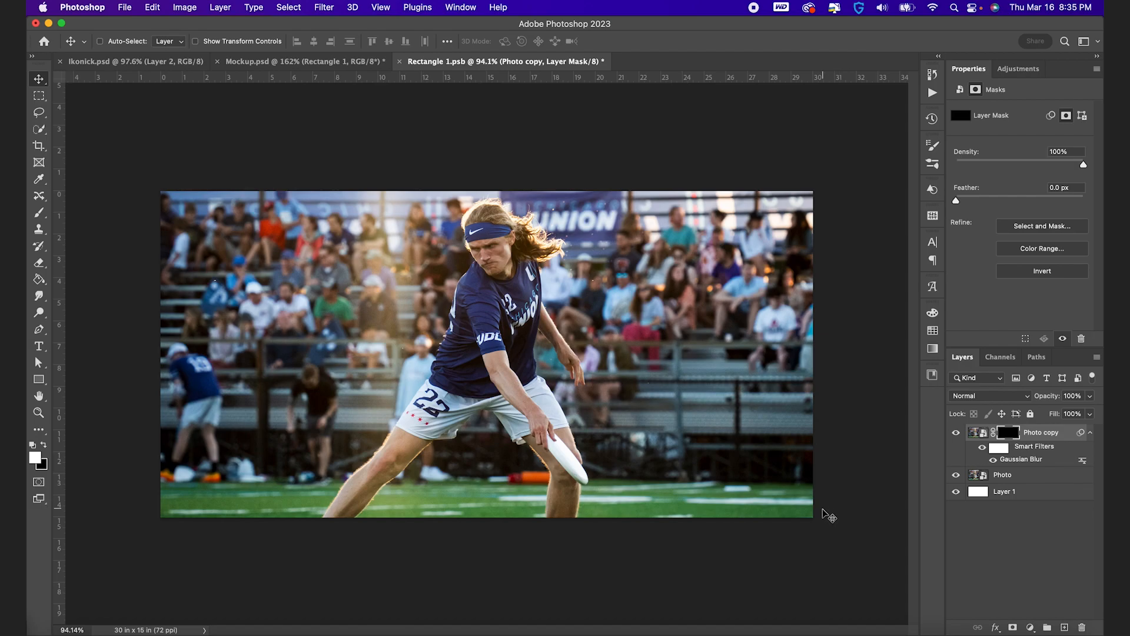
{"action": "key", "text": "b"}
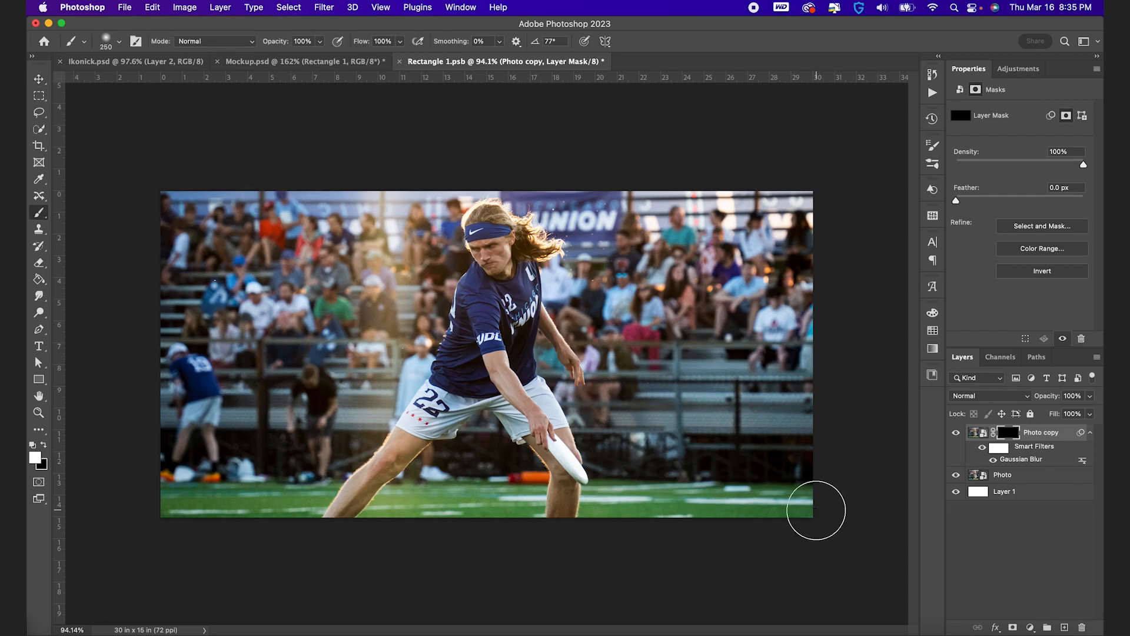
Paint white on the mask over the background to the right of the player, enlarging the soft brush to 1600 px
{"action": "key", "text": "bracketright"}
{"action": "key", "text": "bracketright"}
{"action": "key", "text": "bracketright"}
{"action": "key", "text": "bracketright"}
{"action": "key", "text": "bracketright"}
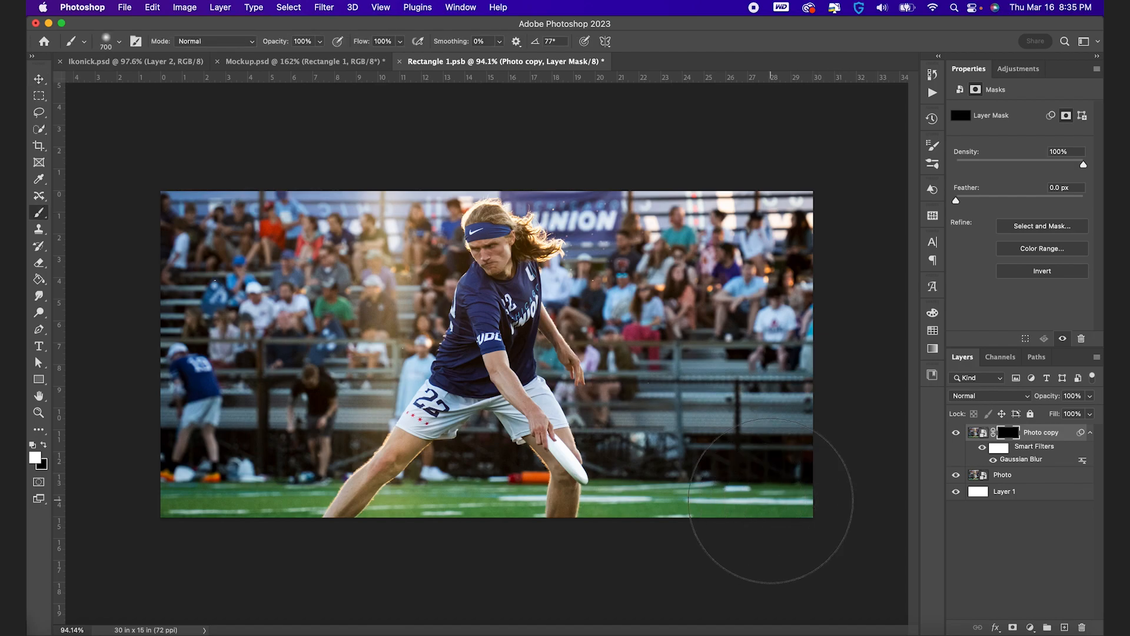
{"action": "key", "text": "bracketright"}
{"action": "key", "text": "bracketright"}
{"action": "key", "text": "bracketright"}
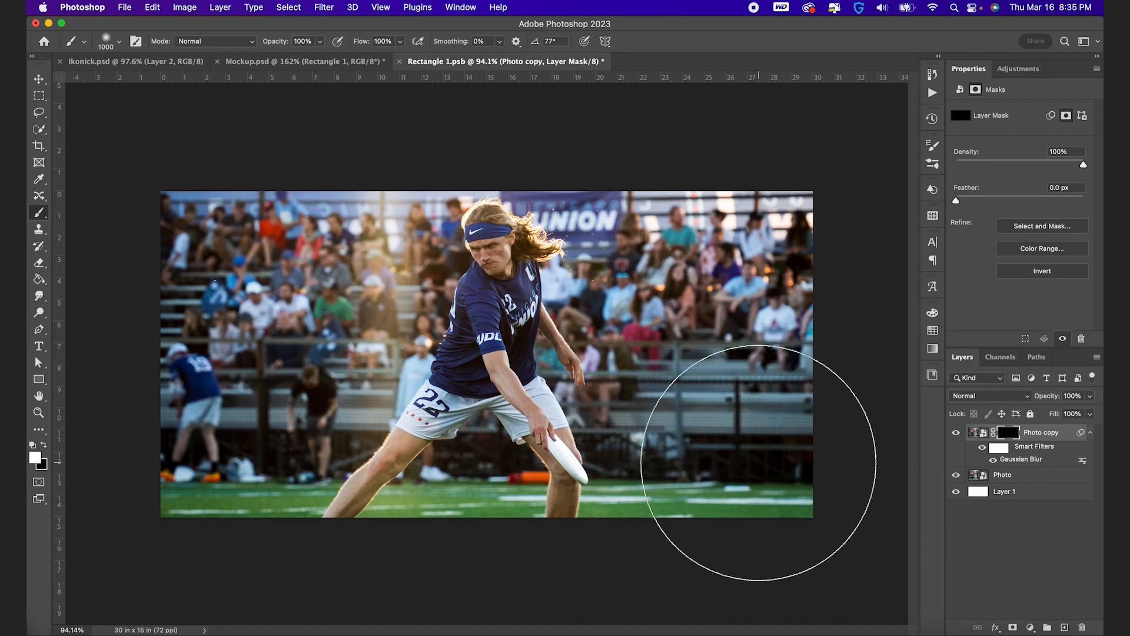
{"action": "key", "text": "bracketright"}
{"action": "key", "text": "bracketright"}
{"action": "key", "text": "bracketright"}
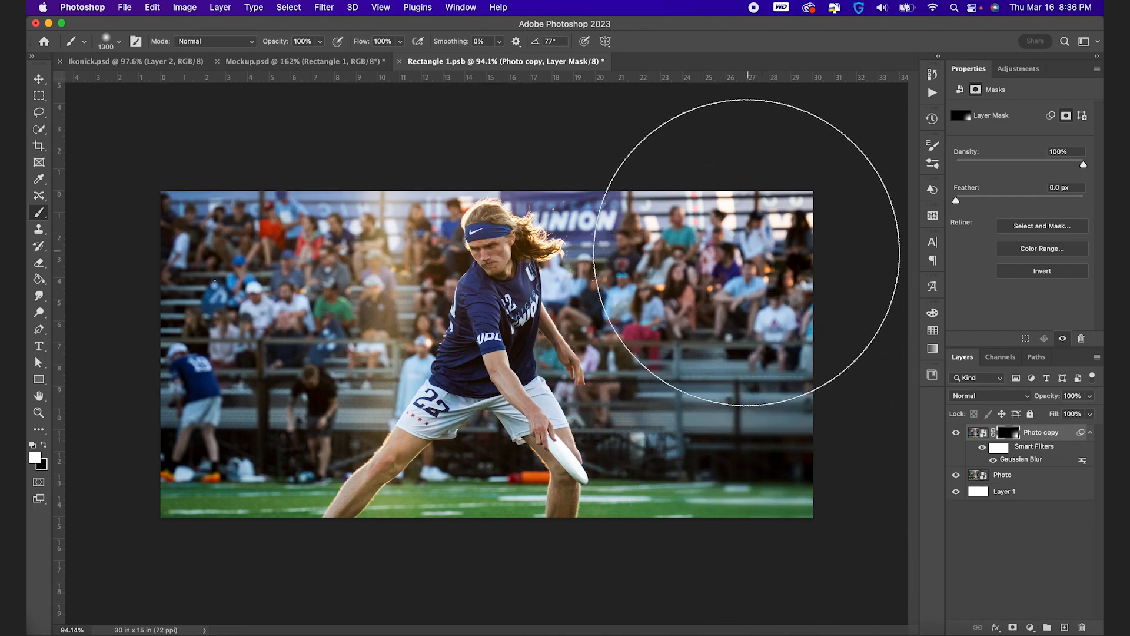
{"action": "left_click", "coordinate": [744, 232]}
{"action": "key", "text": "bracketright"}
{"action": "key", "text": "bracketright"}
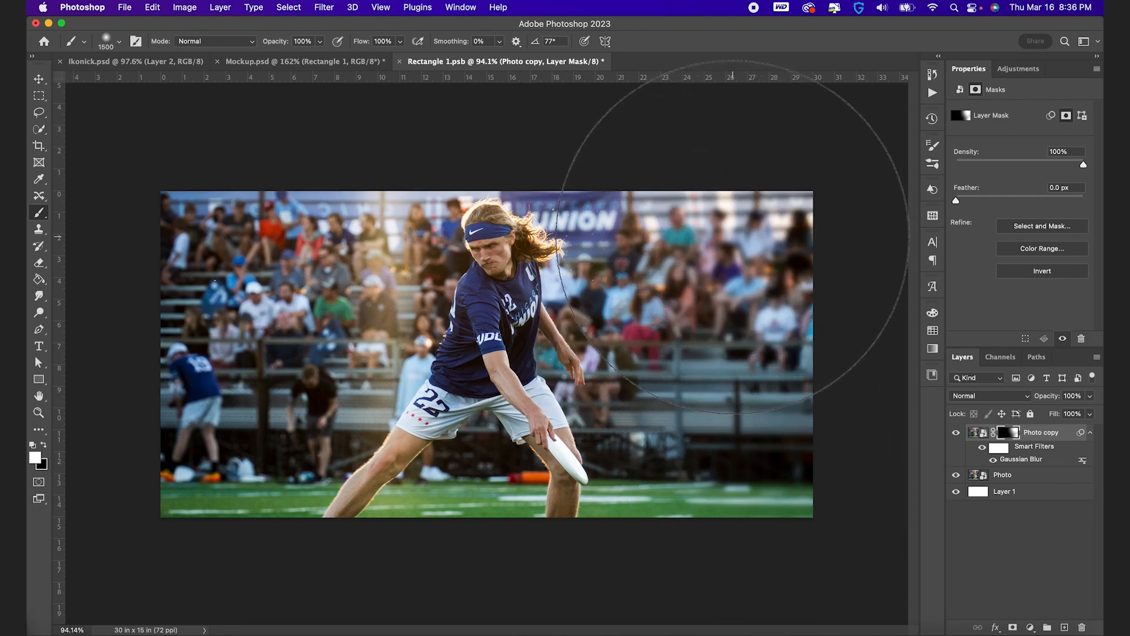
Paint white on the mask over the background to the player's left and closer around him, reducing the brush to 200 px
{"action": "mouse_move", "coordinate": [269, 244]}
{"action": "left_mouse_down"}
{"action": "mouse_move", "coordinate": [170, 208]}
{"action": "mouse_move", "coordinate": [150, 230]}
{"action": "mouse_move", "coordinate": [177, 466]}
{"action": "mouse_move", "coordinate": [127, 463]}
{"action": "left_mouse_up"}
{"action": "key", "text": "bracketleft"}
{"action": "key", "text": "bracketleft"}
{"action": "key", "text": "bracketleft"}
{"action": "key", "text": "bracketleft"}
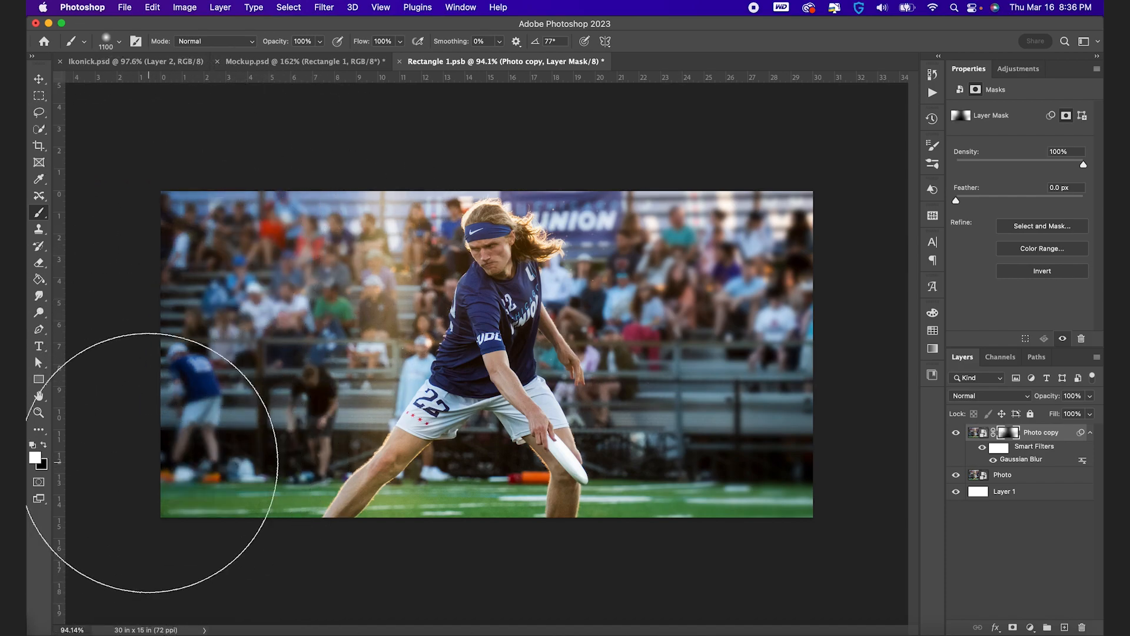
{"action": "key", "text": "bracketleft"}
{"action": "key", "text": "bracketleft"}
{"action": "key", "text": "bracketleft"}
{"action": "key", "text": "bracketleft"}
{"action": "key", "text": "bracketleft"}
{"action": "key", "text": "bracketleft"}
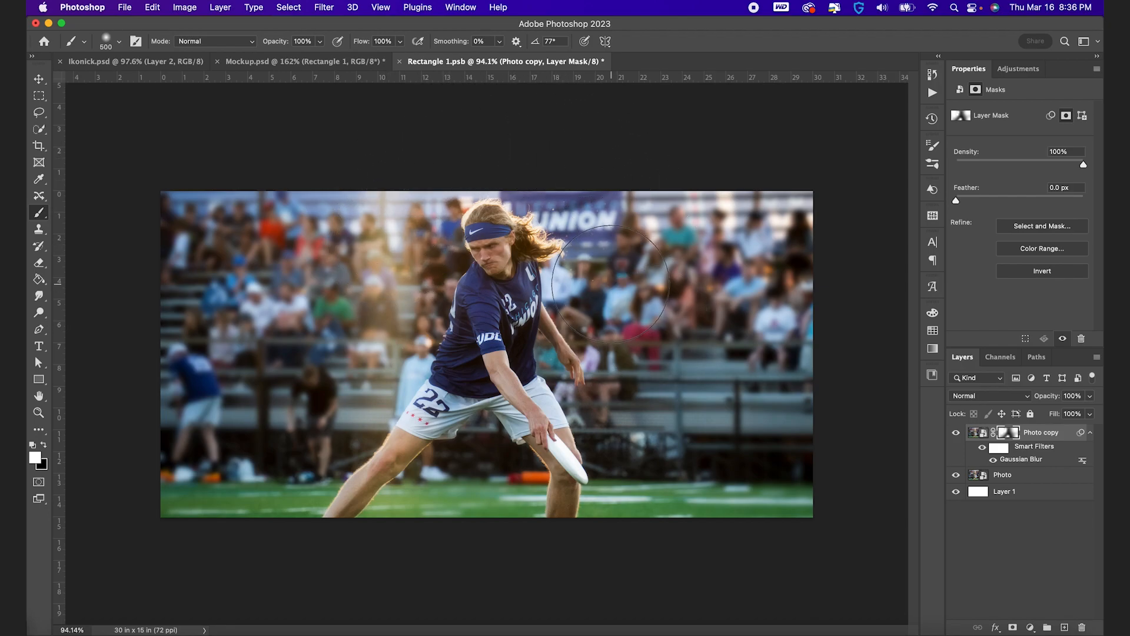
{"action": "key", "text": "bracketleft"}
{"action": "key", "text": "bracketleft"}
{"action": "key", "text": "bracketleft"}
{"action": "key", "text": "bracketleft"}
Paint black on the mask over the player with the 200 px brush to restore his sharpness, comparing with the blurred layer hidden
{"action": "key", "text": "super+plus"}
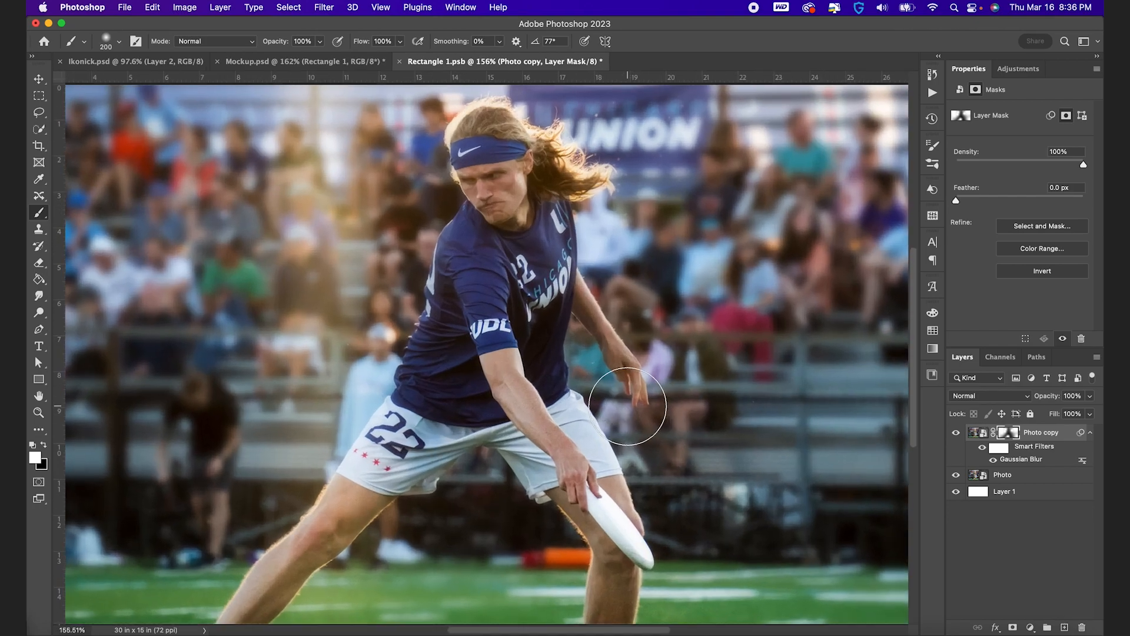
{"action": "left_click", "coordinate": [956, 433]}
{"action": "left_click", "coordinate": [956, 433]}
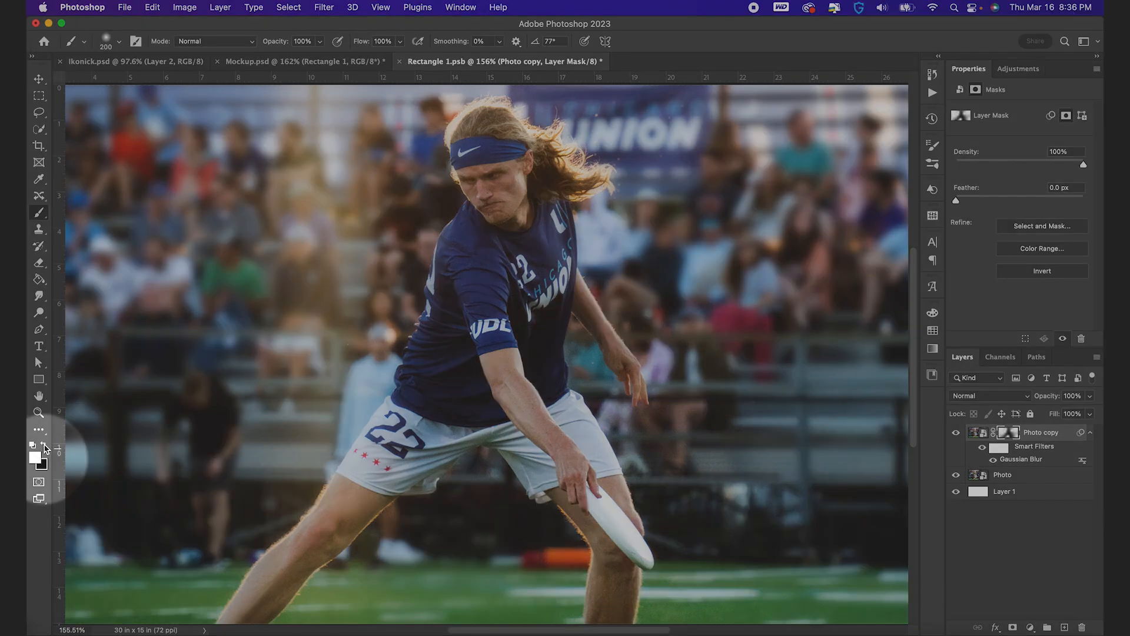
{"action": "left_click", "coordinate": [44, 446]}
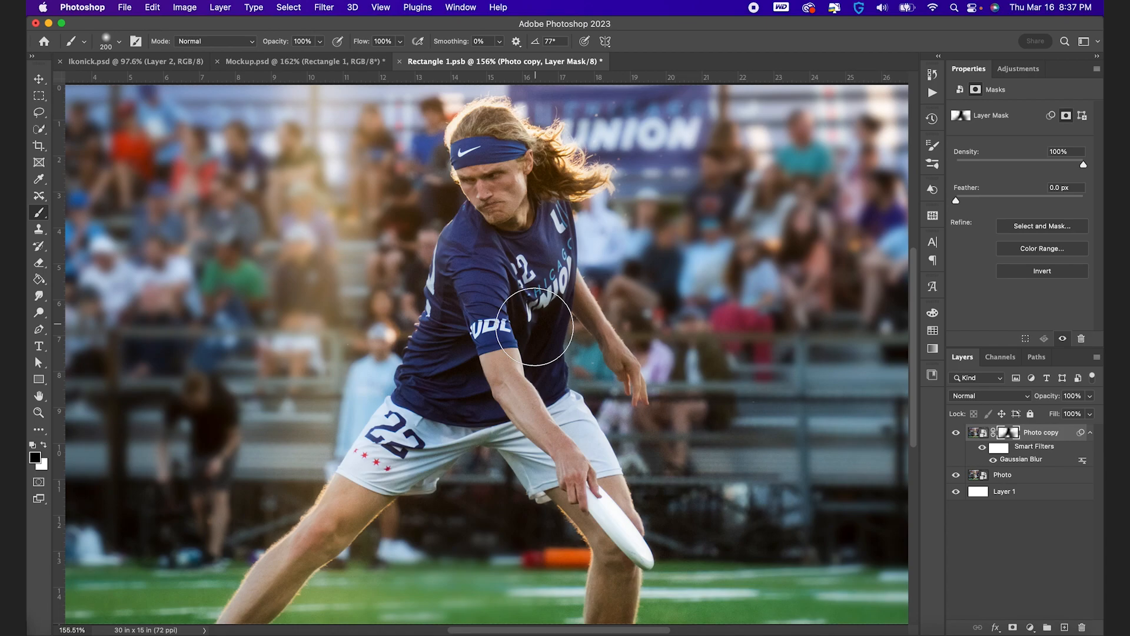
{"action": "scroll", "coordinate": [599, 375], "scroll_direction": "down", "scroll_amount": 2}
{"action": "left_click", "coordinate": [956, 434]}
{"action": "left_click", "coordinate": [956, 433]}
{"action": "key", "text": "x"}
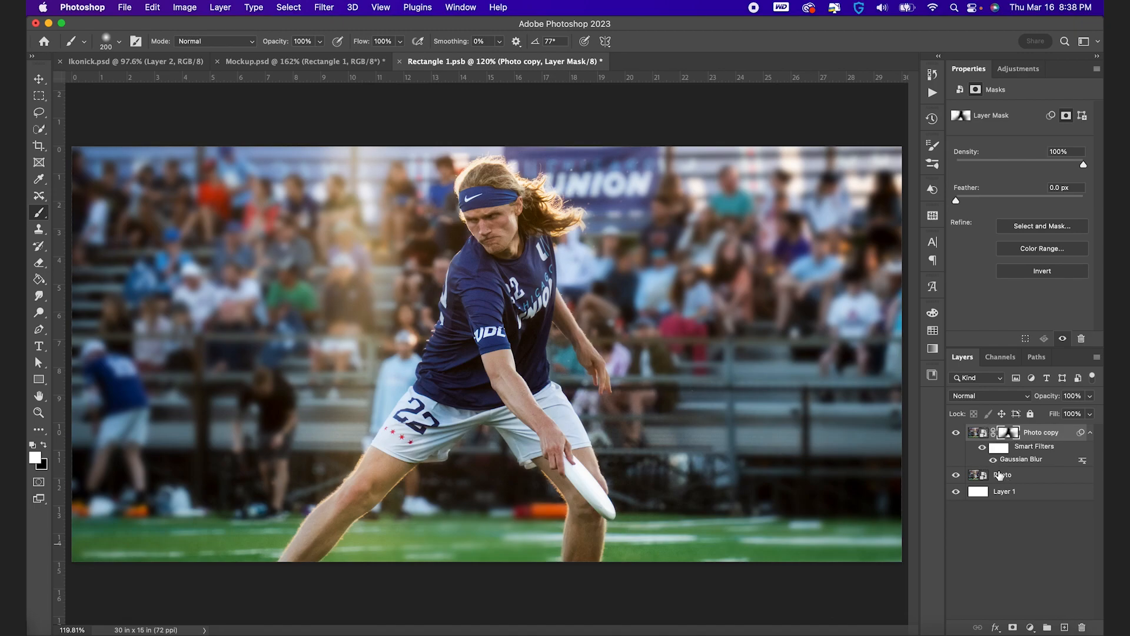
Merge duplicates of the Photo and Photo copy layers into a single layer and hide the two originals
{"action": "left_click", "coordinate": [1016, 481]}
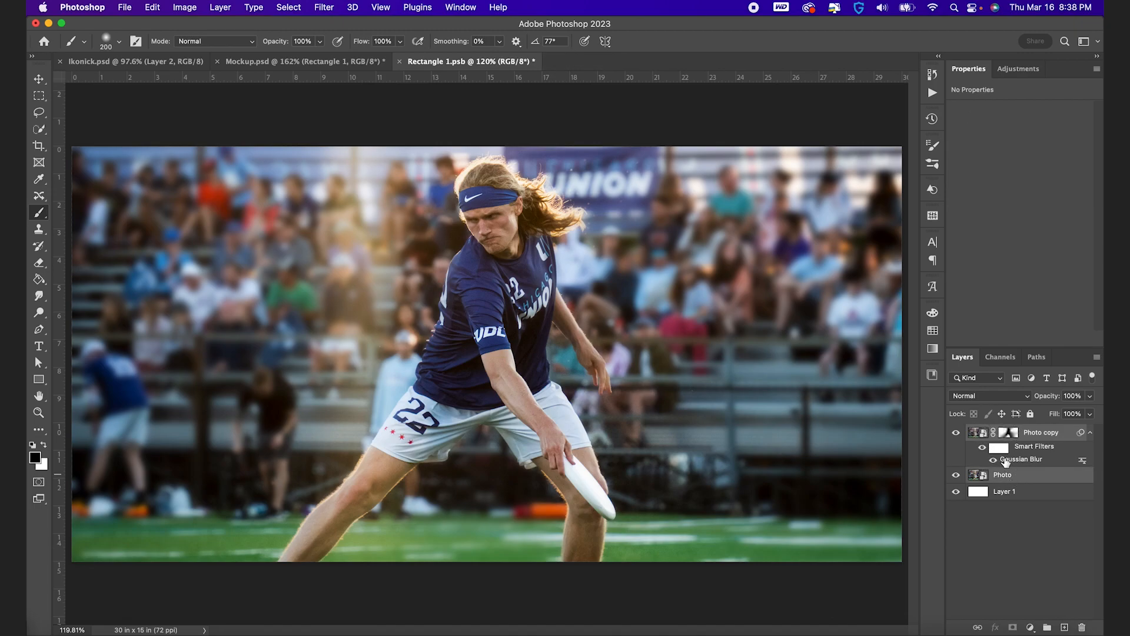
{"action": "key", "text": "super+j"}
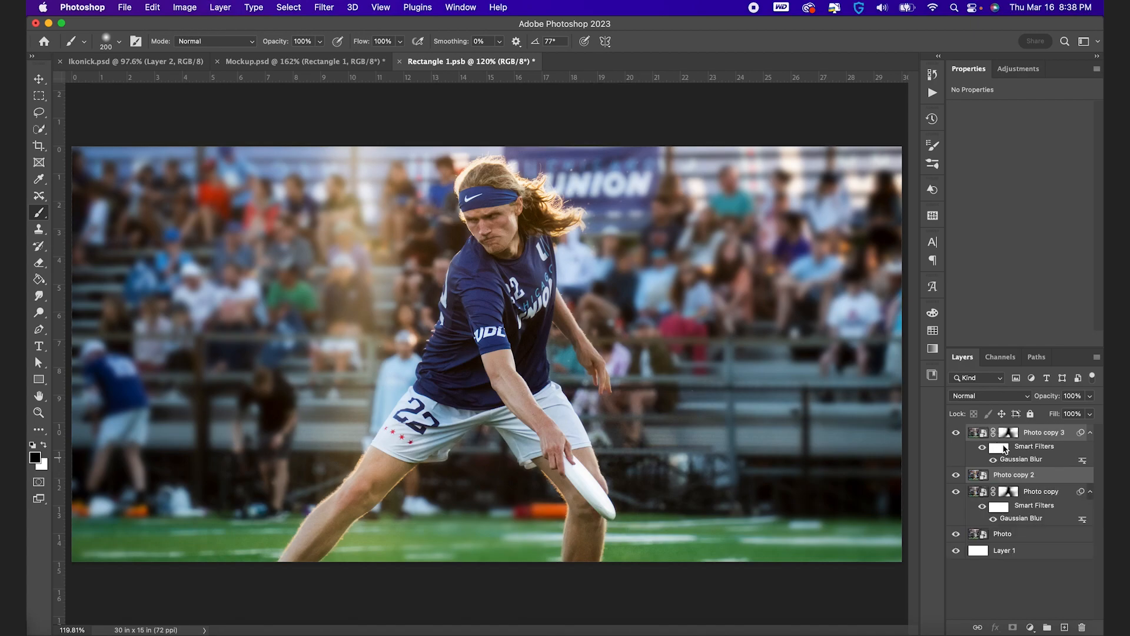
{"action": "key", "text": "super+e"}
{"action": "left_click", "coordinate": [957, 450]}
{"action": "left_click", "coordinate": [956, 492]}
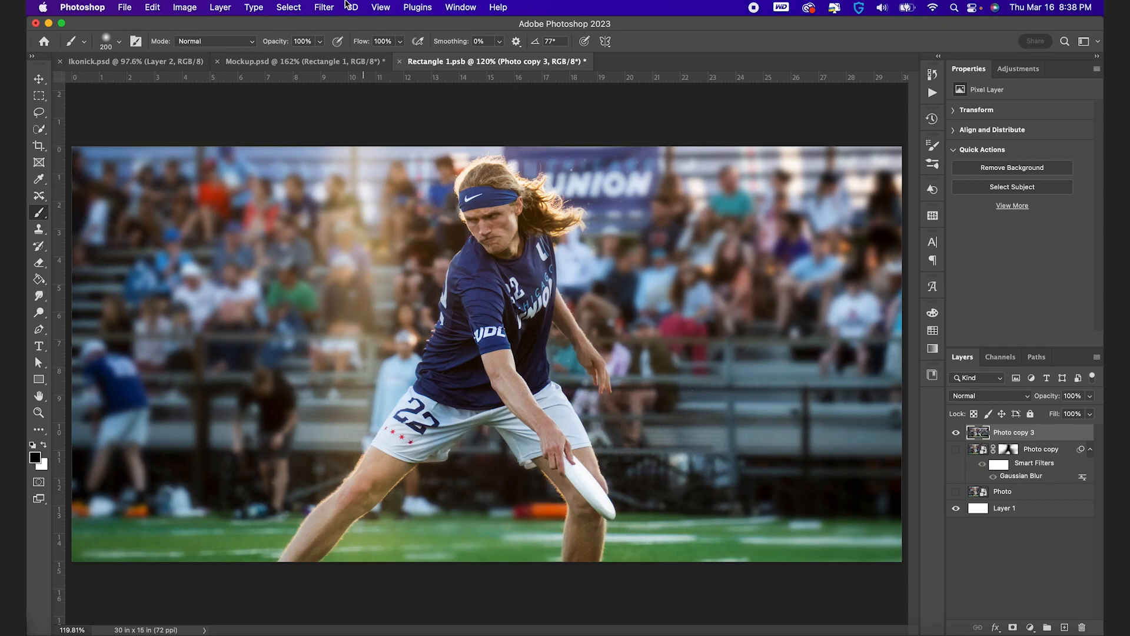
Convert the merged layer for smart filters; in Camera Raw set Exposure +0.15, Contrast +11, Highlights +11, Shadows +10, Whites +6, Blacks -8, Texture +11, Clarity +13
{"action": "left_click", "coordinate": [325, 7]}
{"action": "left_click", "coordinate": [365, 40]}
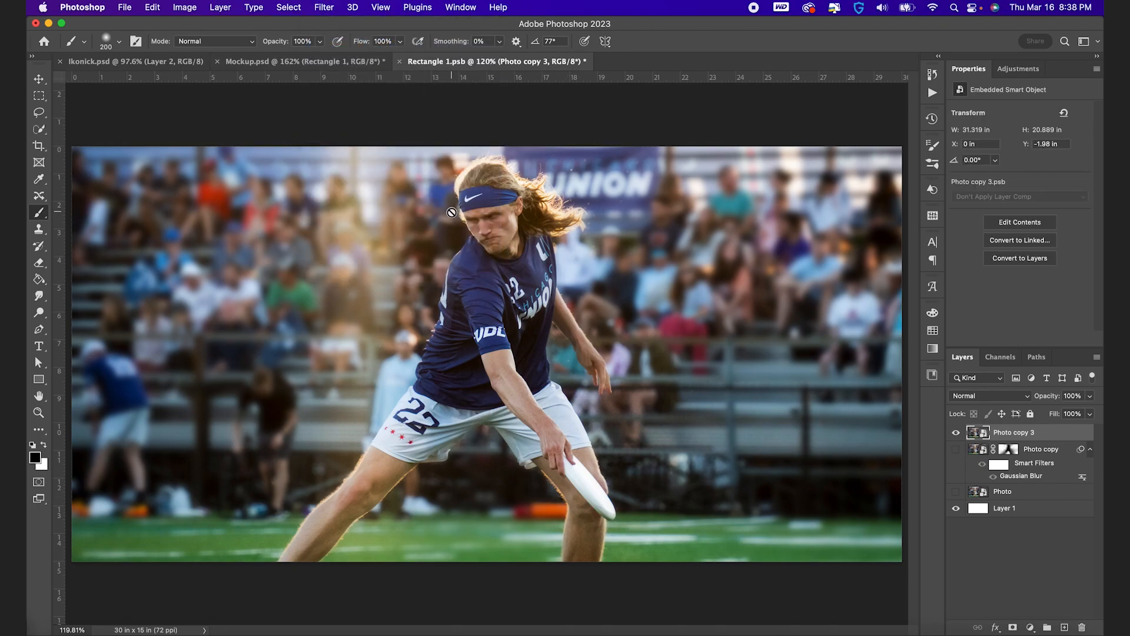
{"action": "left_click", "coordinate": [325, 6]}
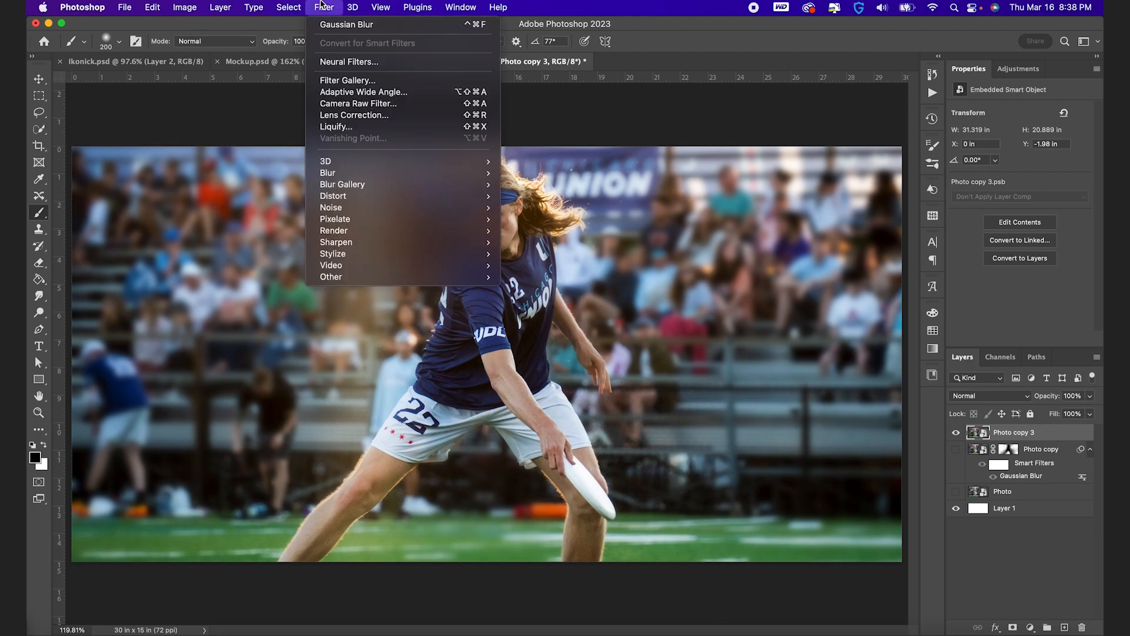
{"action": "left_click", "coordinate": [352, 104]}
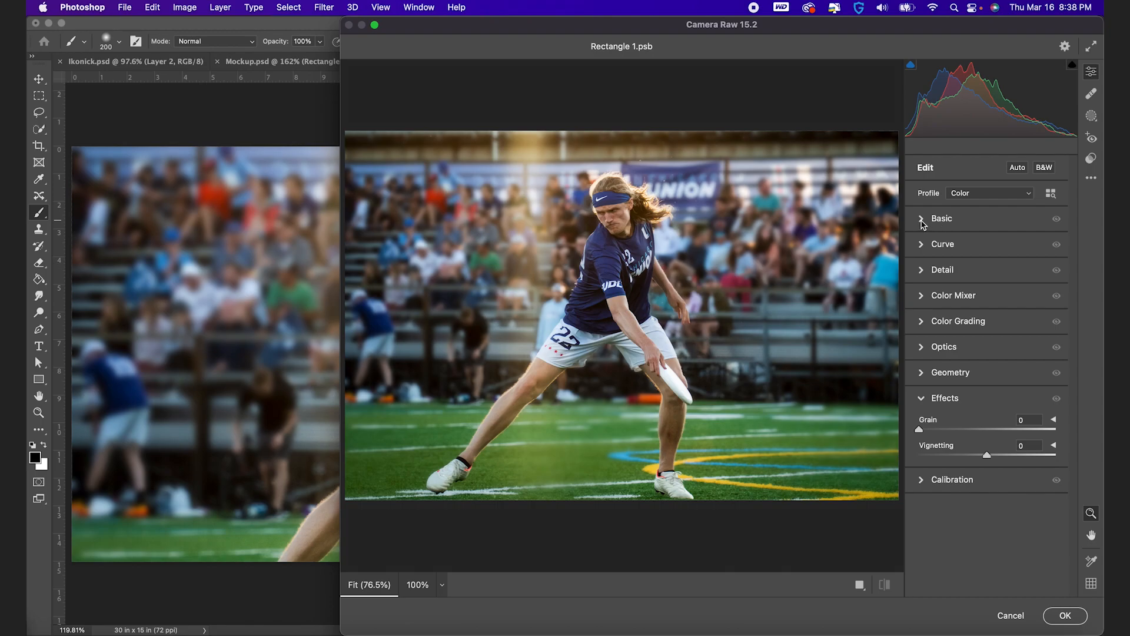
{"action": "left_click", "coordinate": [922, 220]}
{"action": "left_click_drag", "start_coordinate": [988, 323], "coordinate": [998, 480]}
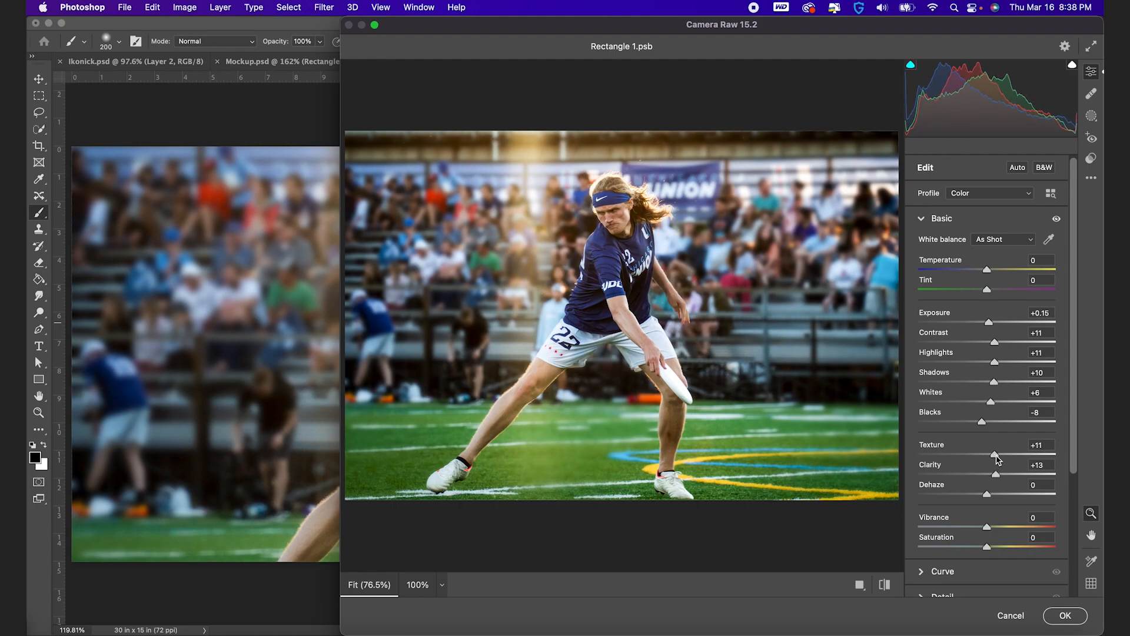
Set the Camera Raw vignetting to about -21 and apply the filter to the merged layer
{"action": "scroll", "coordinate": [970, 474], "scroll_direction": "down", "scroll_amount": 3}
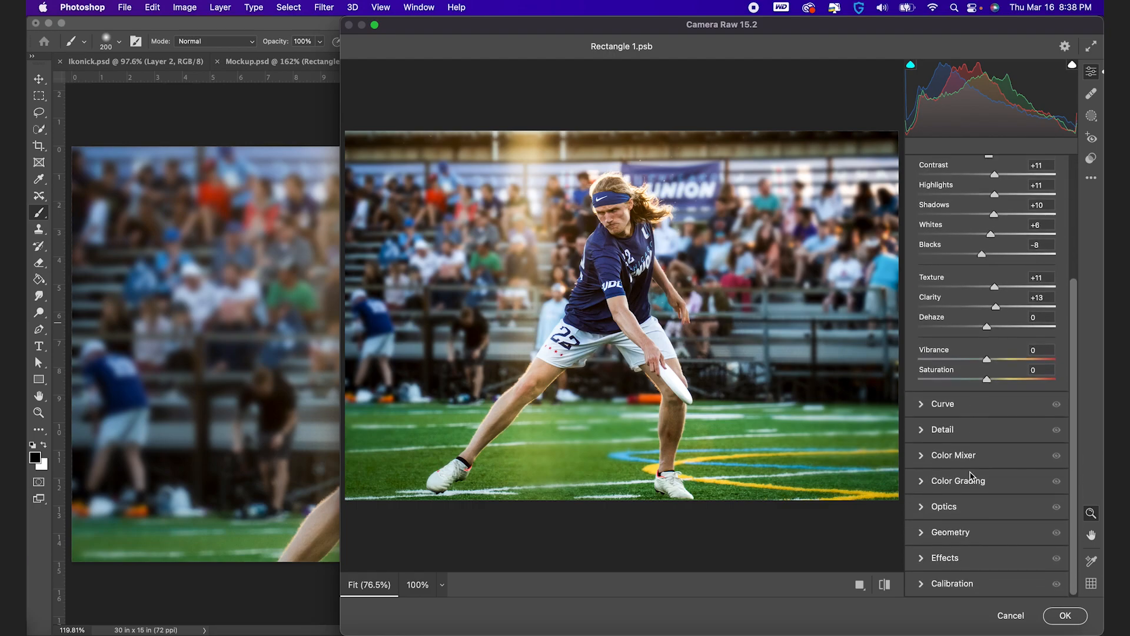
{"action": "left_click", "coordinate": [939, 557]}
{"action": "left_click_drag", "start_coordinate": [987, 456], "coordinate": [973, 455]}
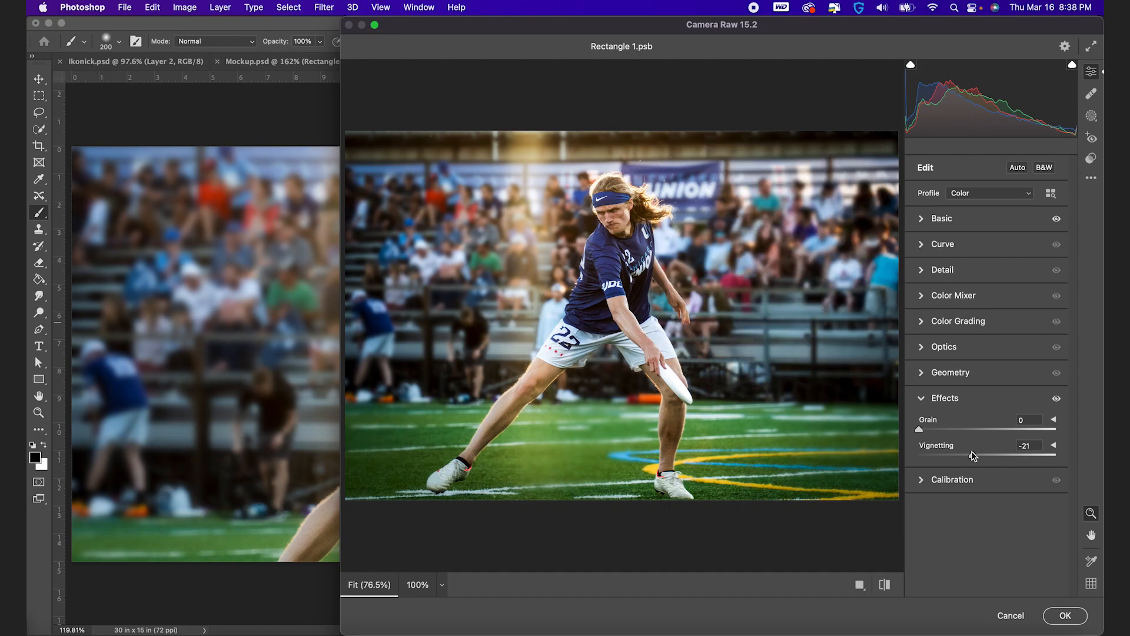
{"action": "left_click", "coordinate": [1054, 623]}
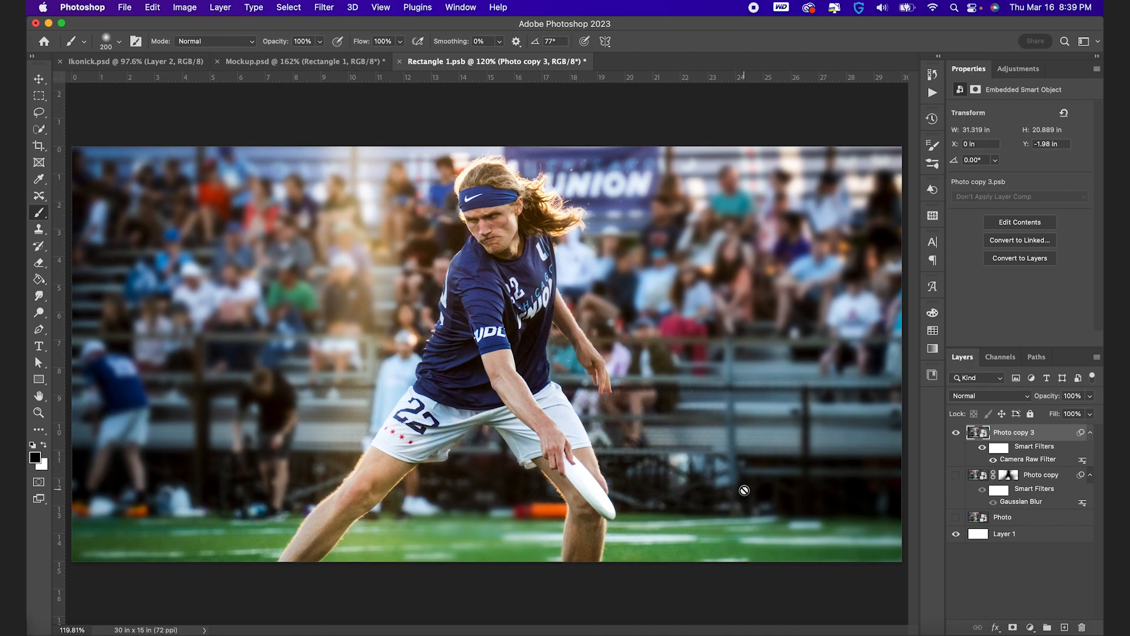
Create a layer group above the merged photo layer and name it Filter
{"action": "left_click", "coordinate": [1047, 627]}
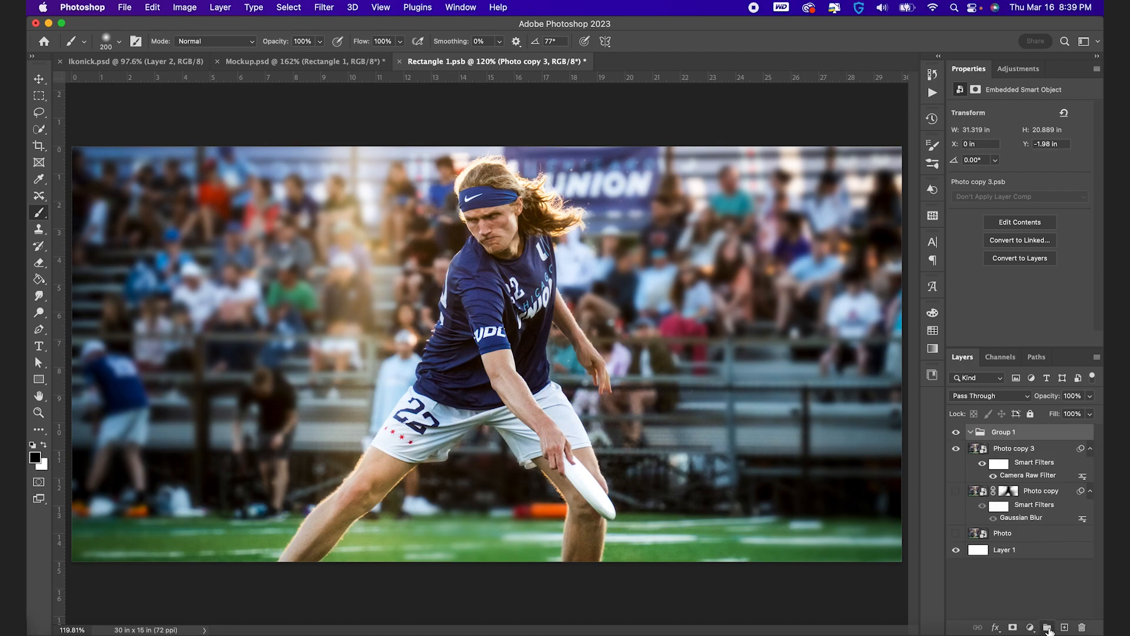
{"action": "double_click", "coordinate": [1010, 433]}
{"action": "type", "text": "Filter"}
{"action": "key", "text": "Return"}
Add a Curves adjustment layer in the Filter group with curve points at the shadows, midtones and highlights
{"action": "left_click", "coordinate": [1030, 627]}
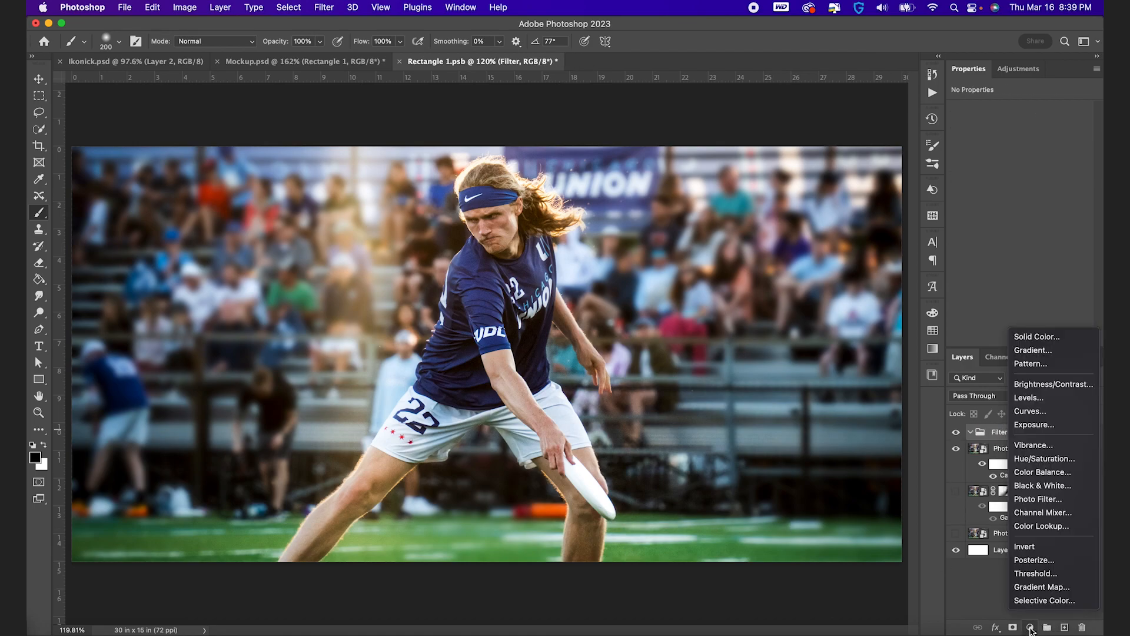
{"action": "left_click", "coordinate": [1034, 412]}
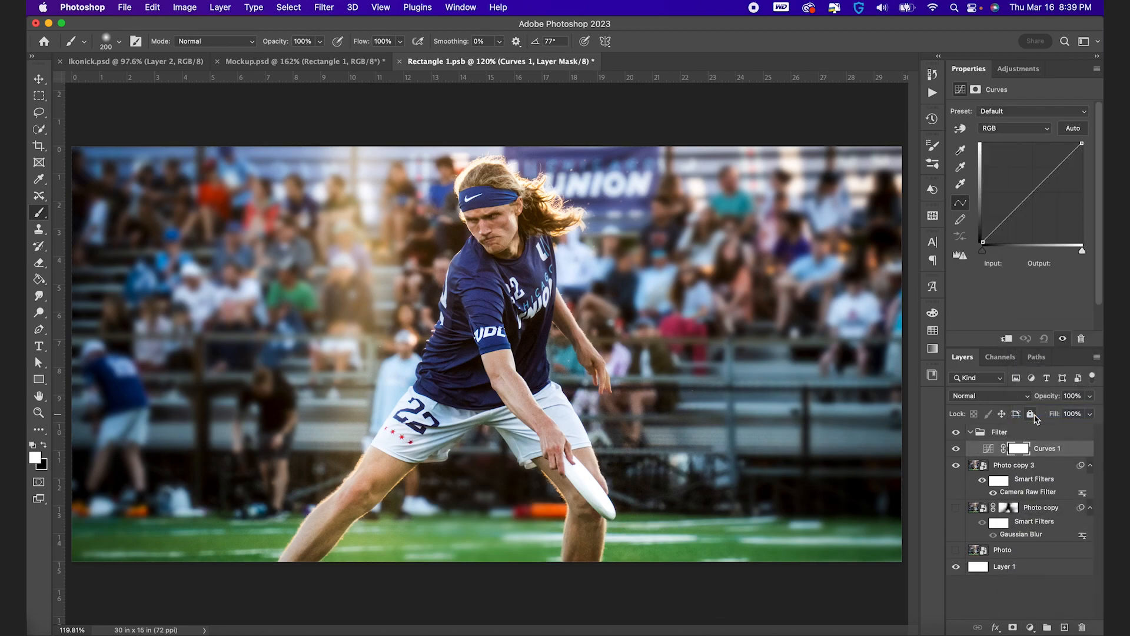
{"action": "left_click", "coordinate": [1007, 217]}
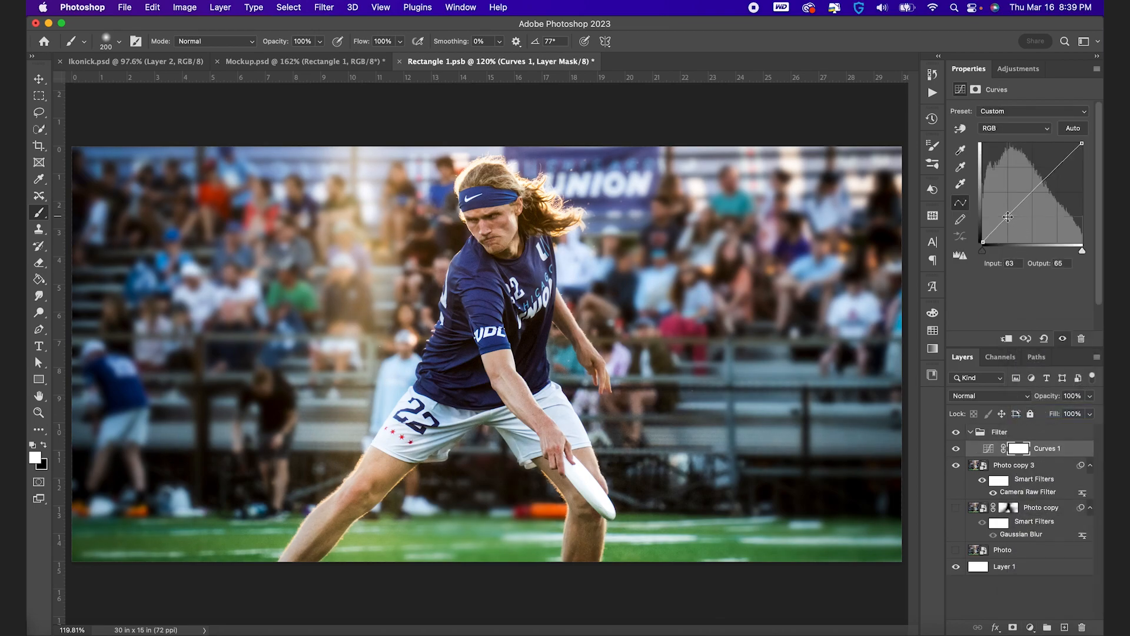
{"action": "left_click", "coordinate": [1031, 191]}
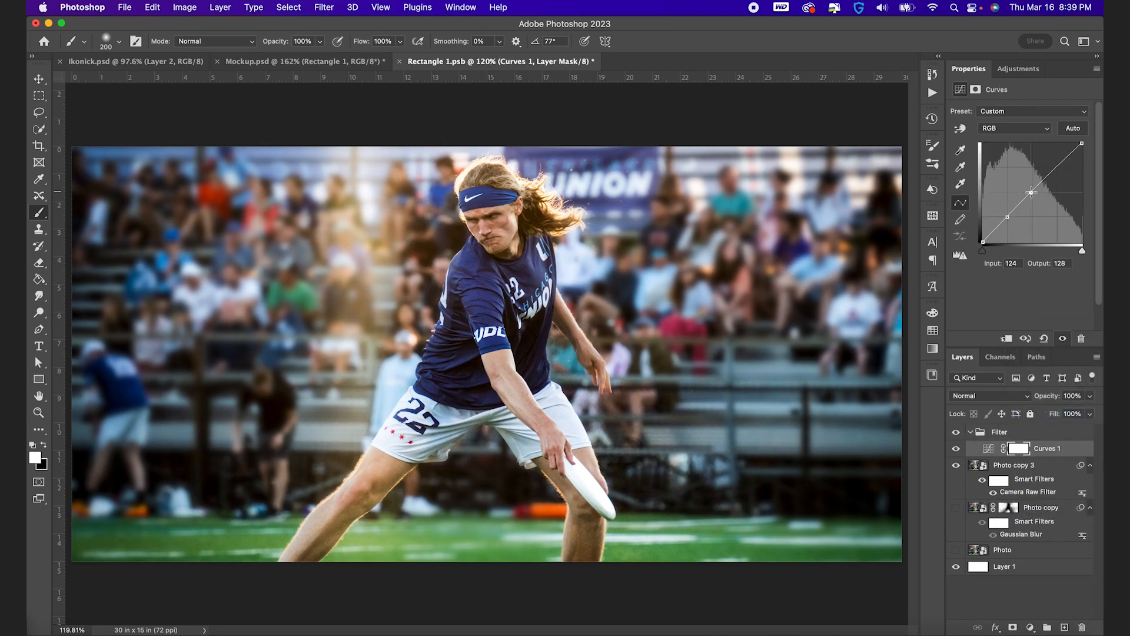
{"action": "left_click", "coordinate": [1058, 166]}
Set the Curves layer's blend mode to Luminosity and raise the curve's black point to an output of 45
{"action": "left_click", "coordinate": [990, 396]}
{"action": "scroll", "coordinate": [977, 453], "scroll_direction": "down", "scroll_amount": 5}
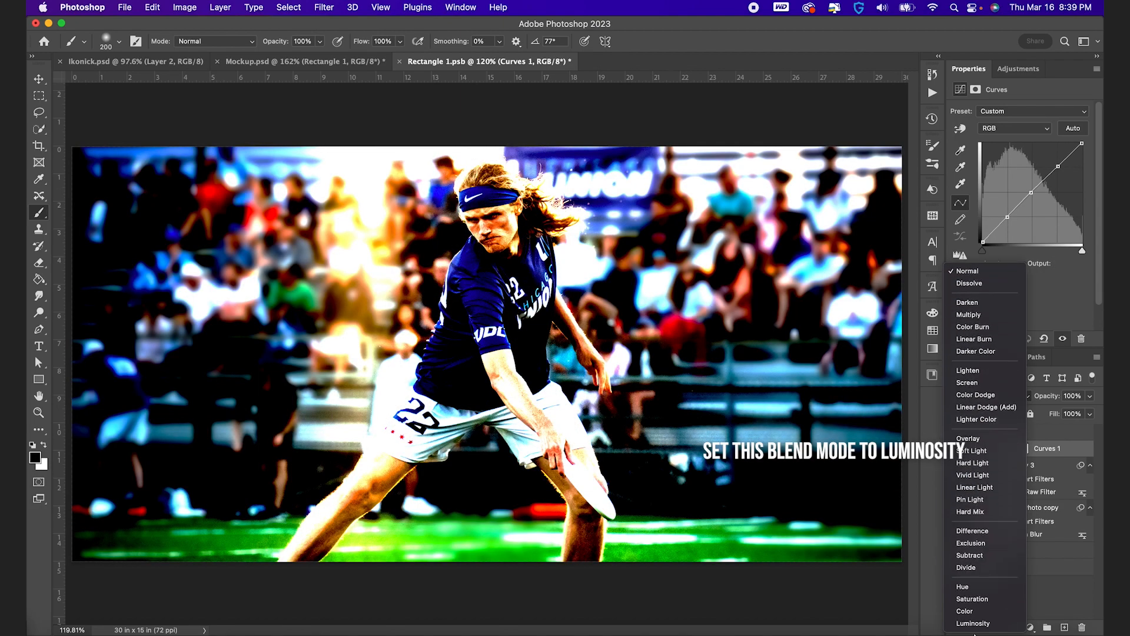
{"action": "left_click", "coordinate": [973, 623]}
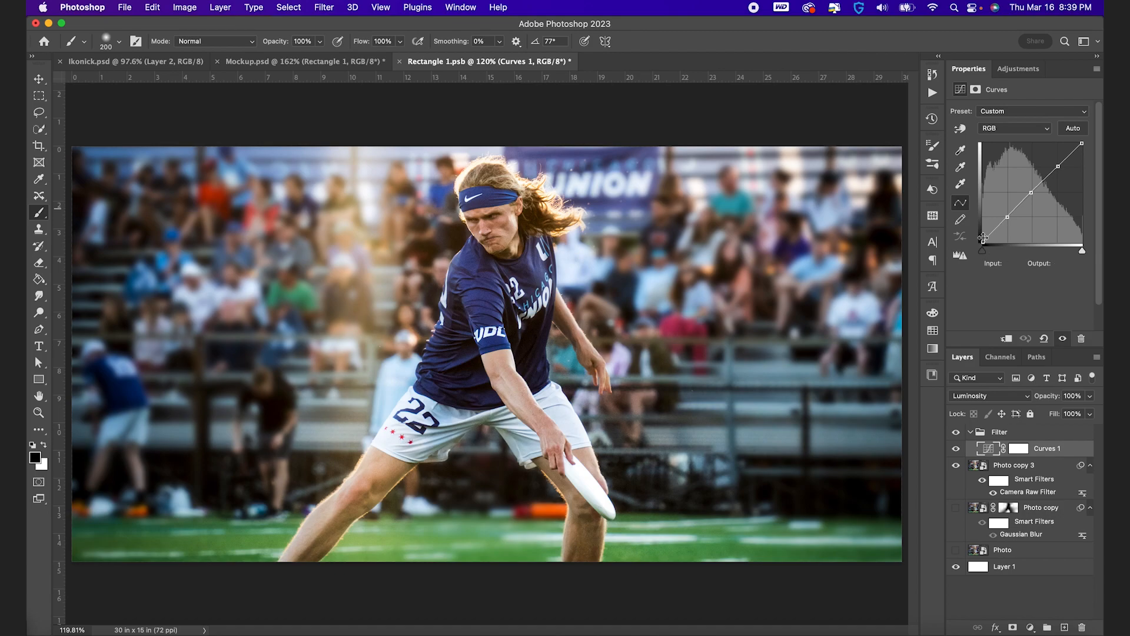
{"action": "left_click_drag", "start_coordinate": [982, 243], "coordinate": [977, 229]}
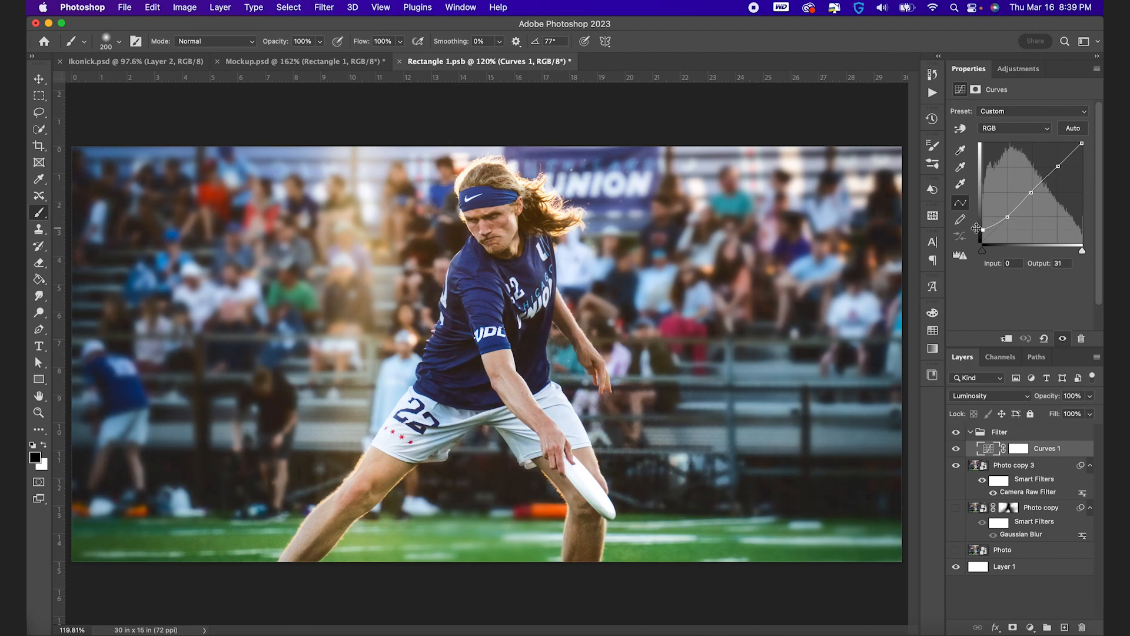
Add a second Curves adjustment layer to the Filter group and set its blend mode to Color
{"action": "left_click", "coordinate": [1031, 627]}
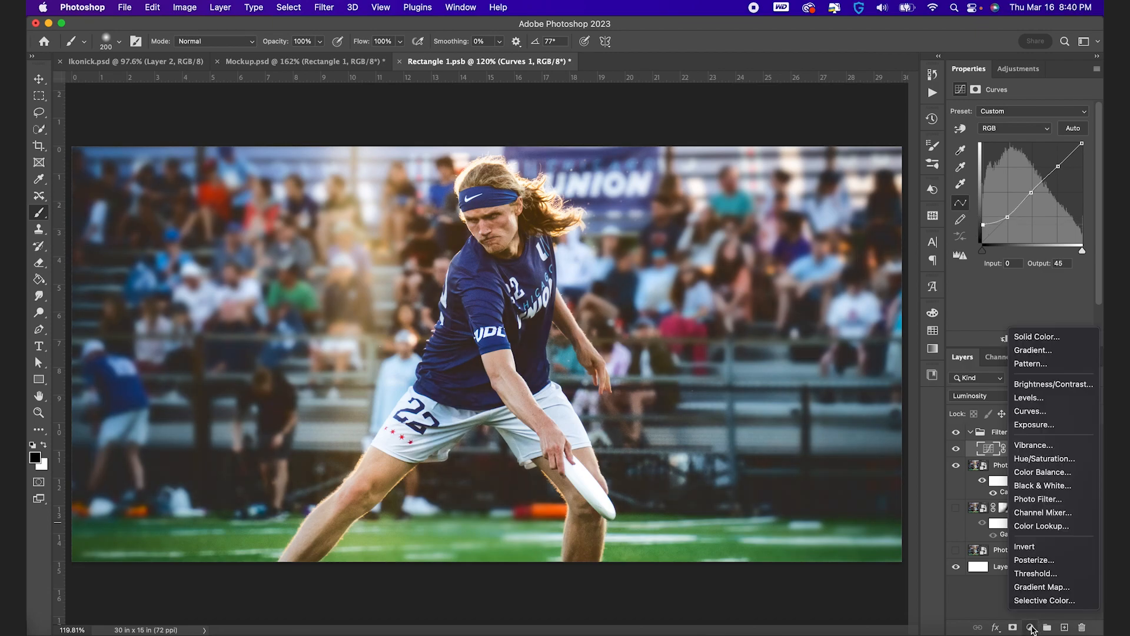
{"action": "left_click", "coordinate": [1052, 412]}
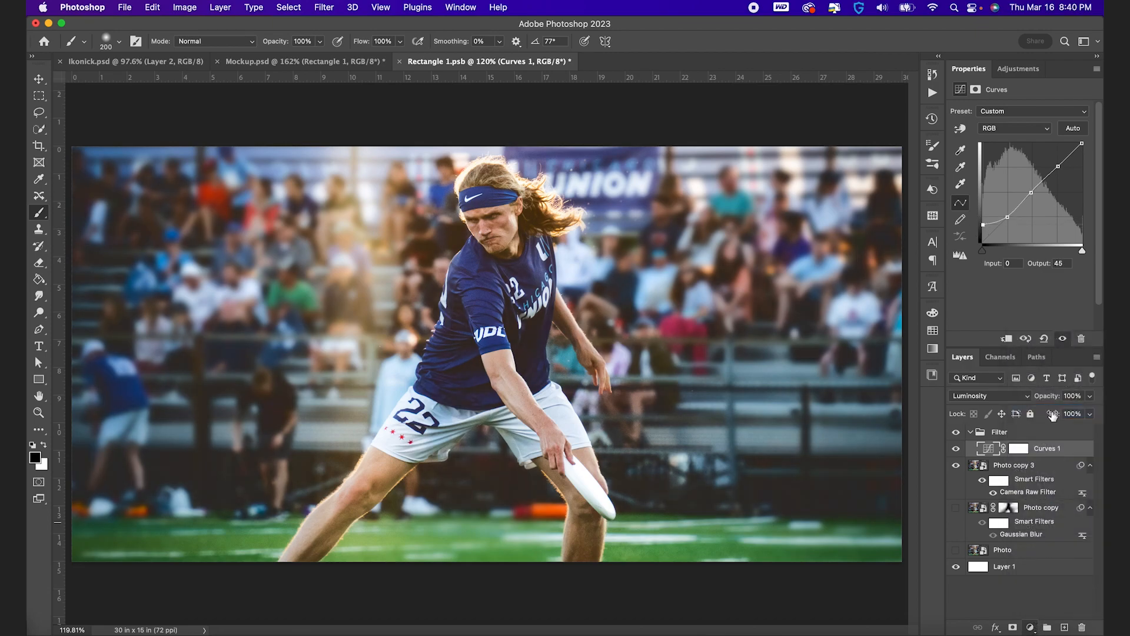
{"action": "left_click", "coordinate": [988, 396]}
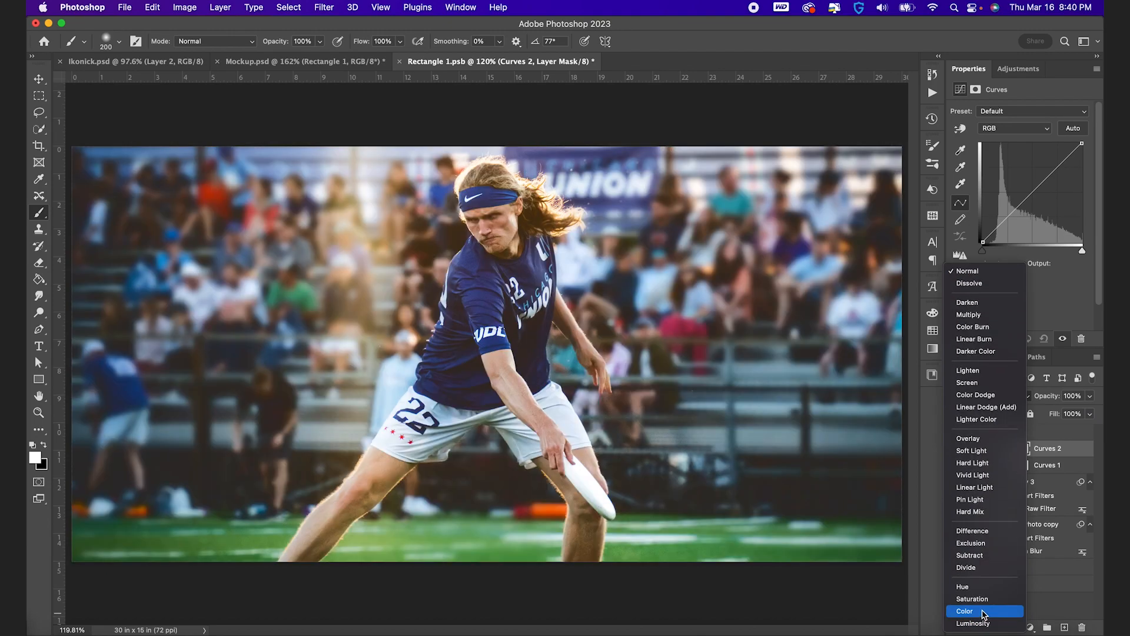
{"action": "left_click", "coordinate": [965, 610]}
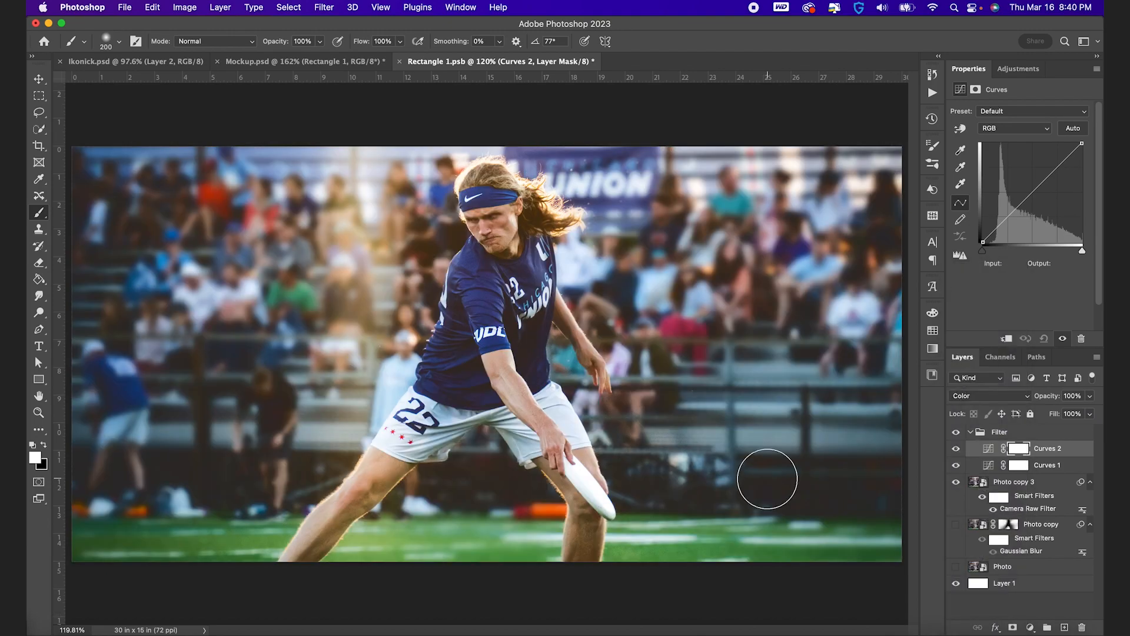
In the second Curves layer's Red channel, move the black point slightly inward and the white point to an input of 243
{"action": "left_click", "coordinate": [1019, 133]}
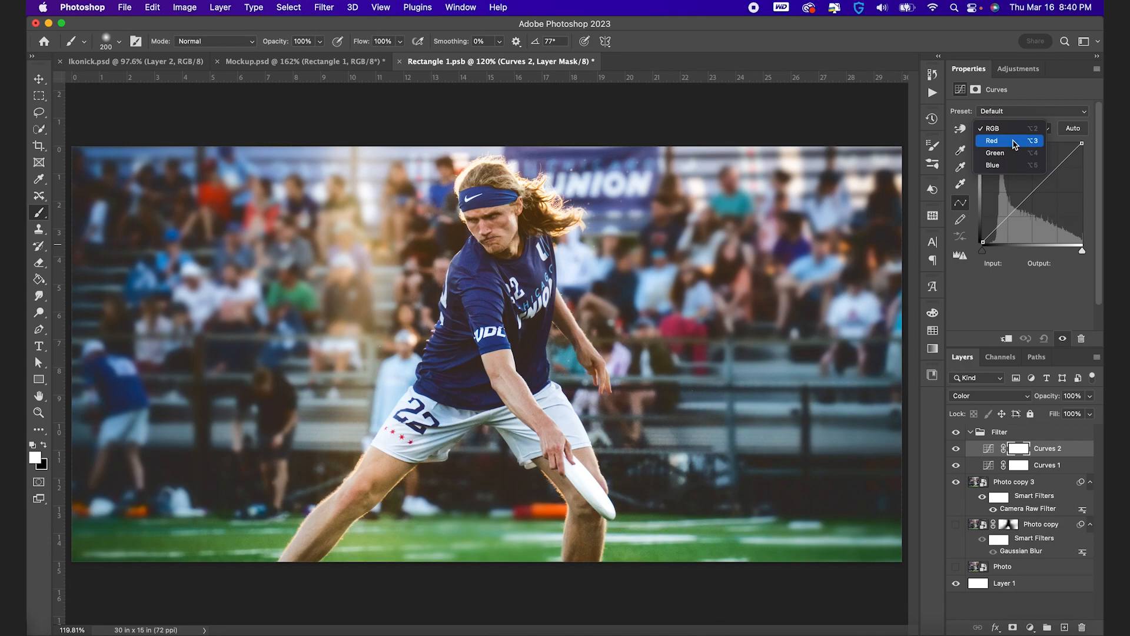
{"action": "left_click", "coordinate": [1014, 143]}
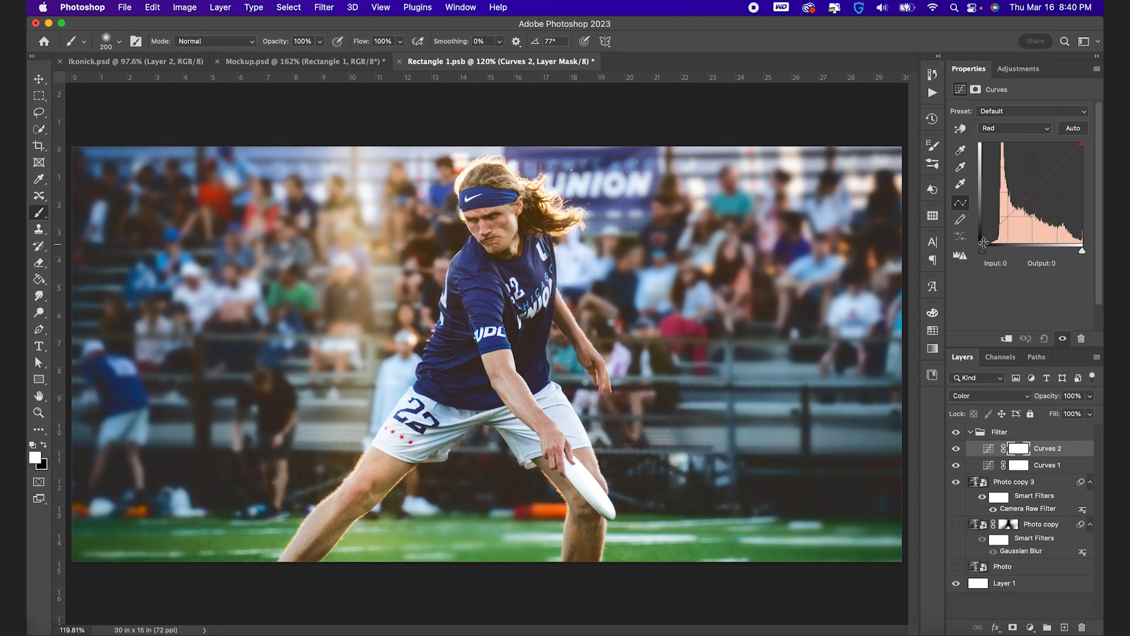
{"action": "left_click_drag", "start_coordinate": [982, 242], "coordinate": [985, 242]}
{"action": "left_click", "coordinate": [983, 241]}
{"action": "mouse_move", "coordinate": [983, 241]}
{"action": "left_mouse_down"}
{"action": "mouse_move", "coordinate": [1032, 250]}
{"action": "mouse_move", "coordinate": [990, 252]}
{"action": "left_mouse_up"}
{"action": "left_click_drag", "start_coordinate": [1083, 142], "coordinate": [1077, 144]}
Add a Channel Mixer adjustment layer above the two Curves layers and select its adjustment rather than its mask
{"action": "left_click", "coordinate": [1030, 627]}
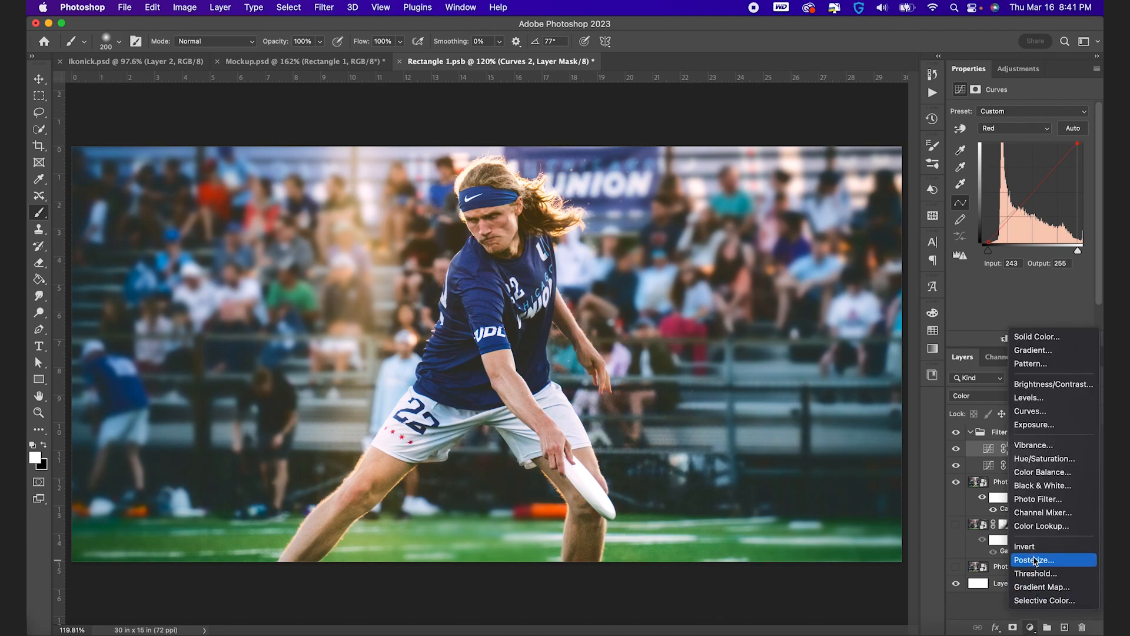
{"action": "left_click", "coordinate": [1036, 518]}
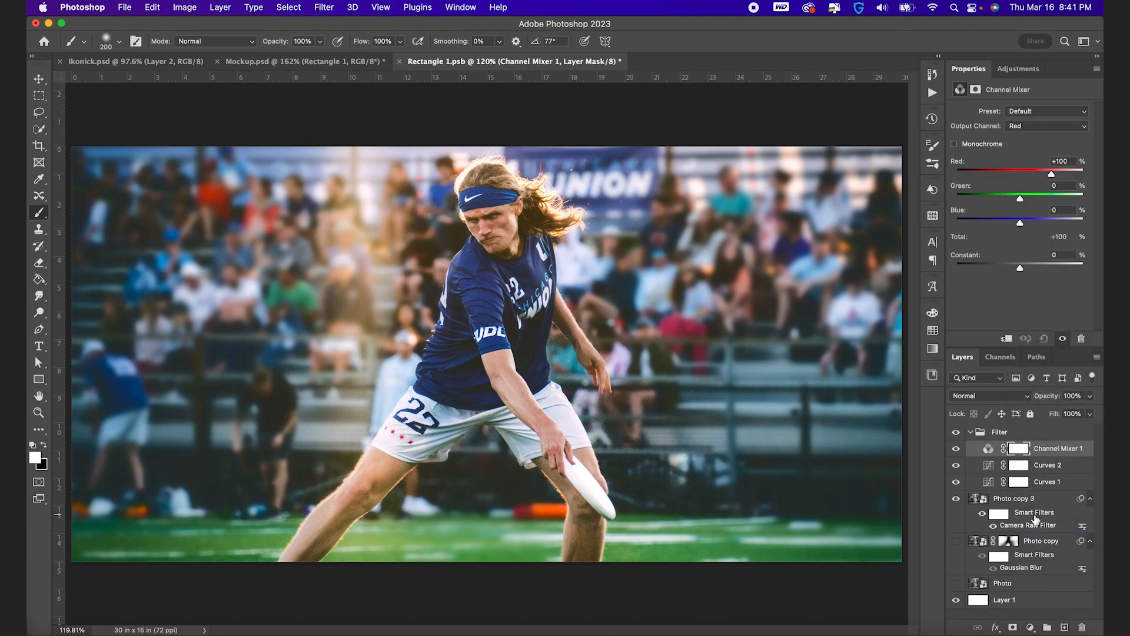
{"action": "left_click", "coordinate": [987, 449]}
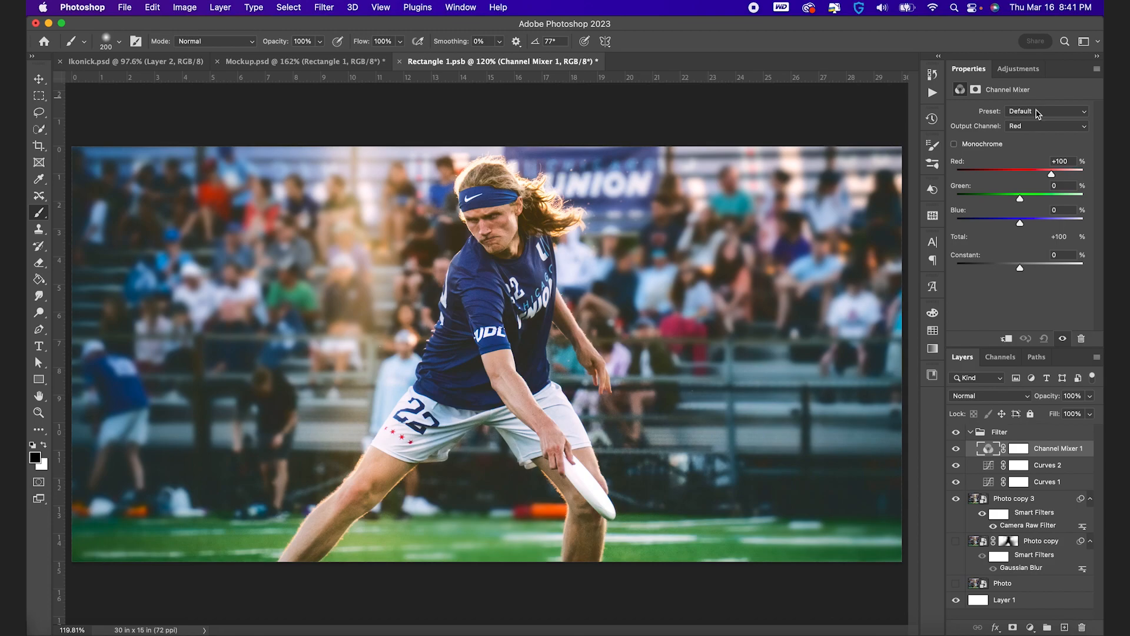
Try the Channel Mixer's Blue and Green filter presets, choose Black & White with Red Filter, and set the layer's opacity to 39%
{"action": "left_click", "coordinate": [1037, 112]}
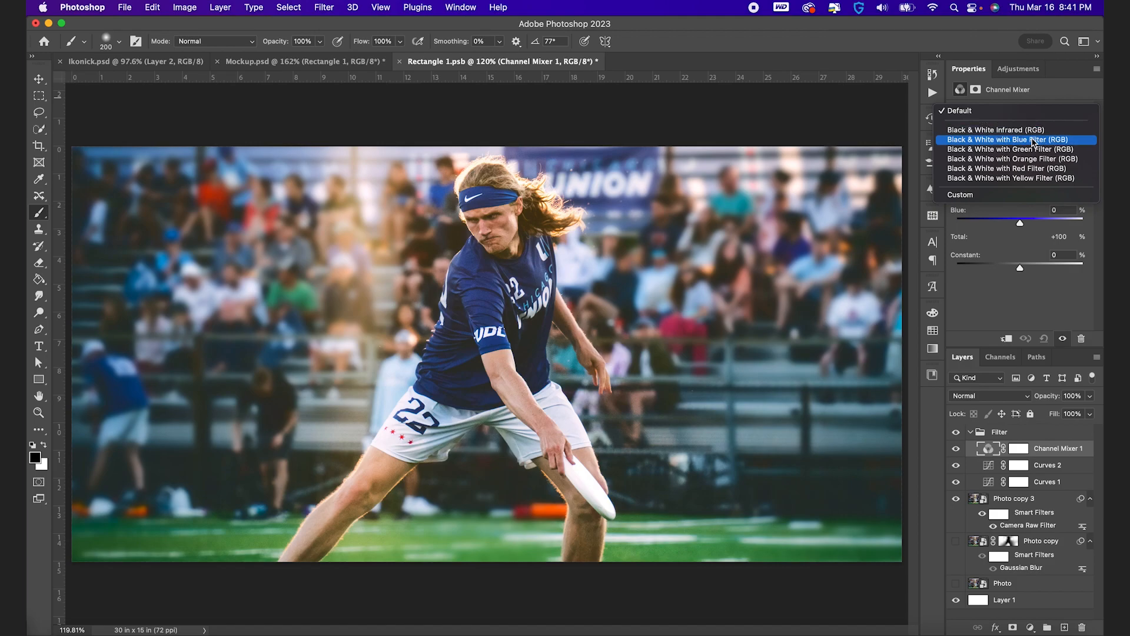
{"action": "left_click", "coordinate": [1033, 142]}
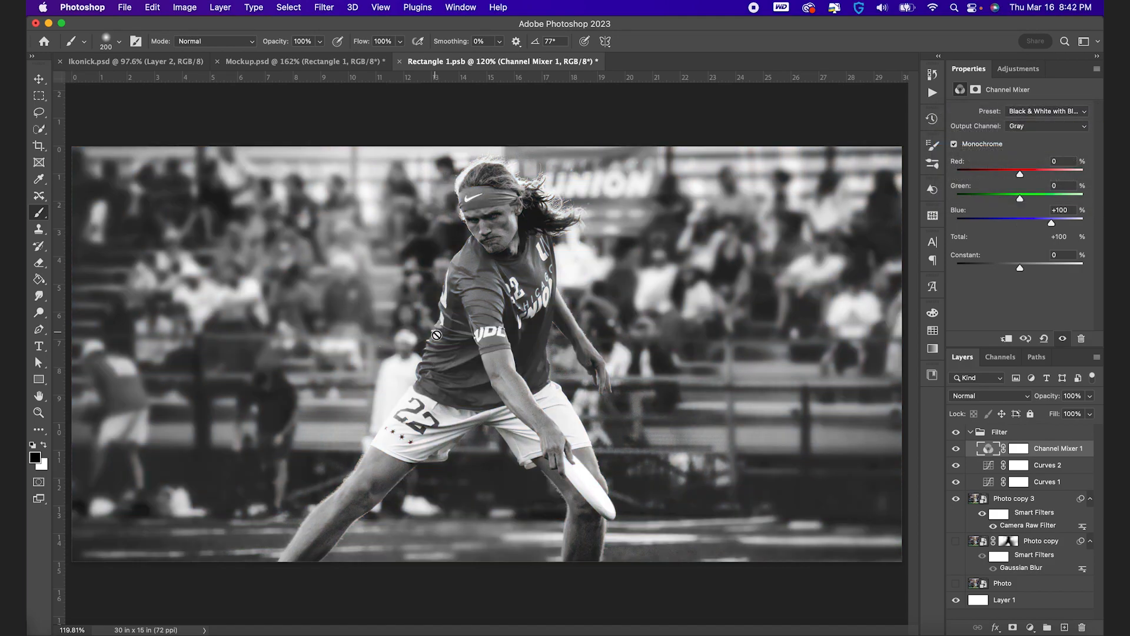
{"action": "left_click", "coordinate": [1063, 115]}
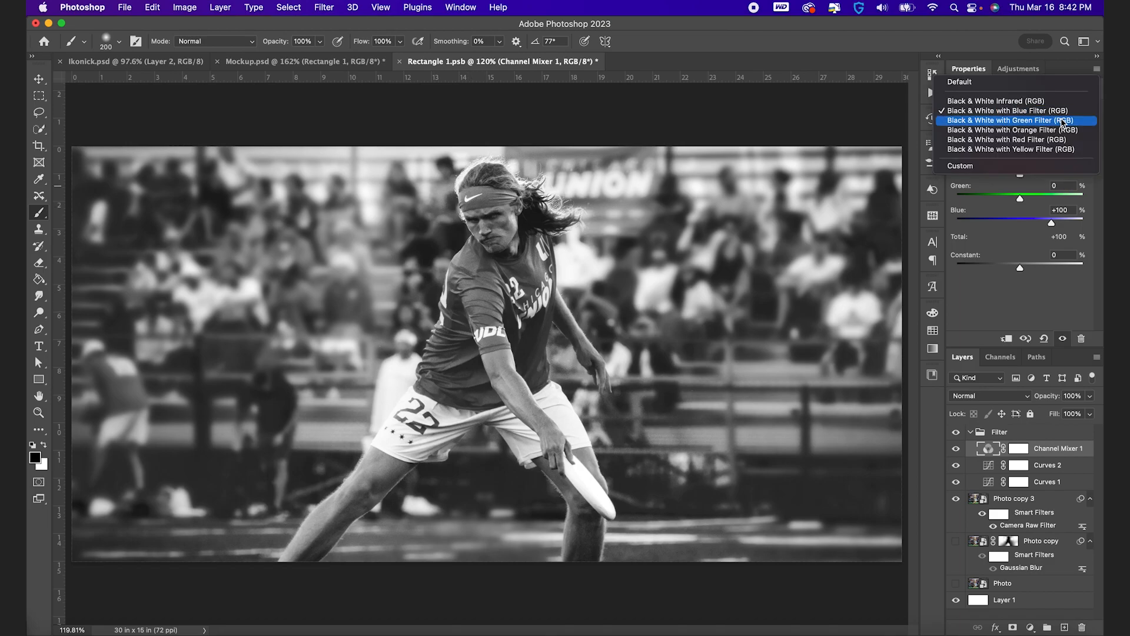
{"action": "left_click", "coordinate": [1060, 122]}
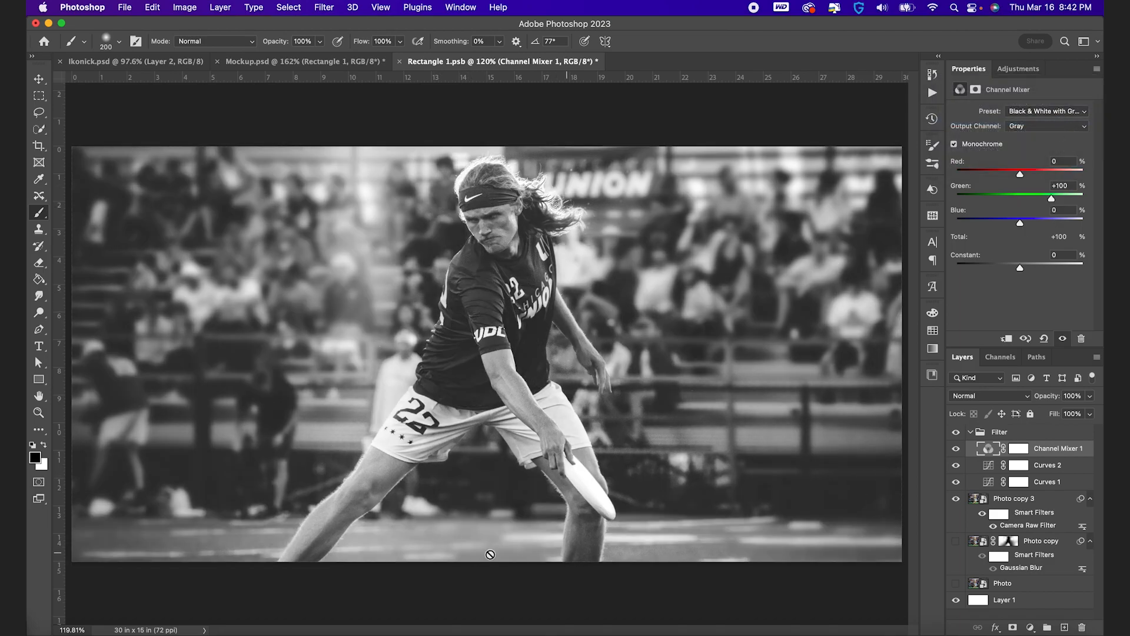
{"action": "left_click", "coordinate": [1061, 114]}
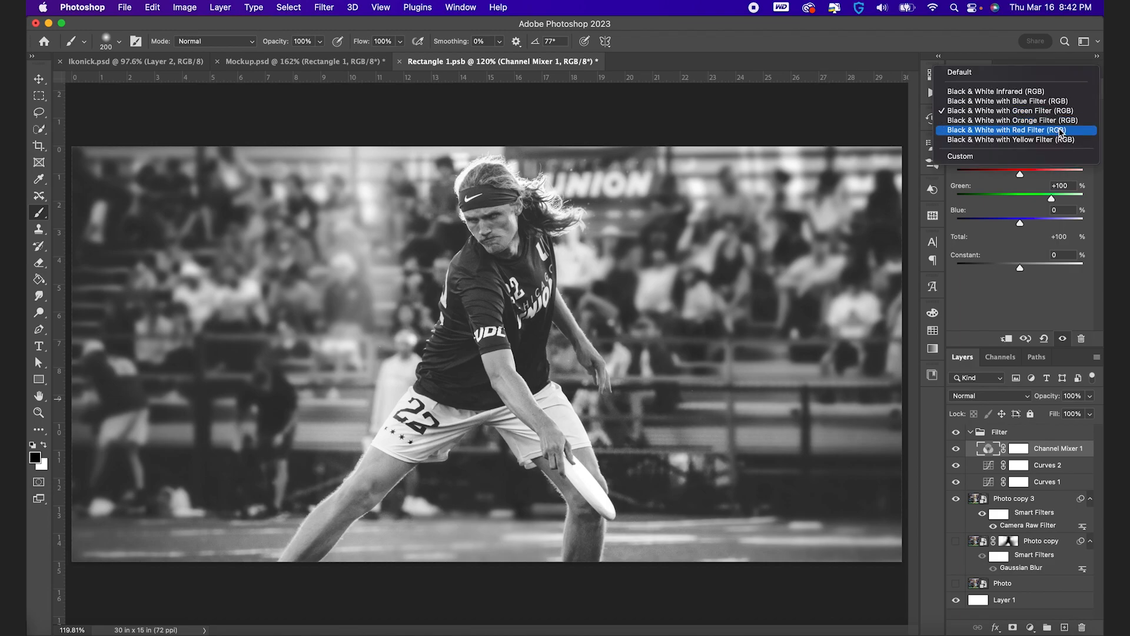
{"action": "left_click", "coordinate": [1061, 130]}
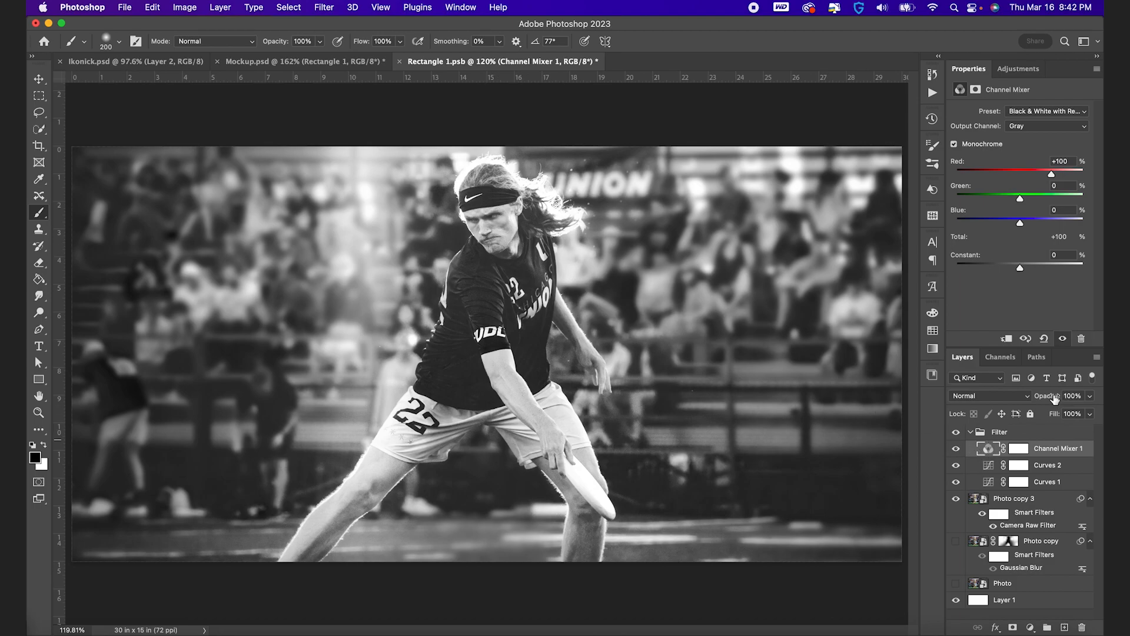
{"action": "mouse_move", "coordinate": [1051, 399]}
{"action": "left_mouse_down"}
{"action": "mouse_move", "coordinate": [1010, 399]}
{"action": "mouse_move", "coordinate": [1054, 399]}
{"action": "left_mouse_up"}
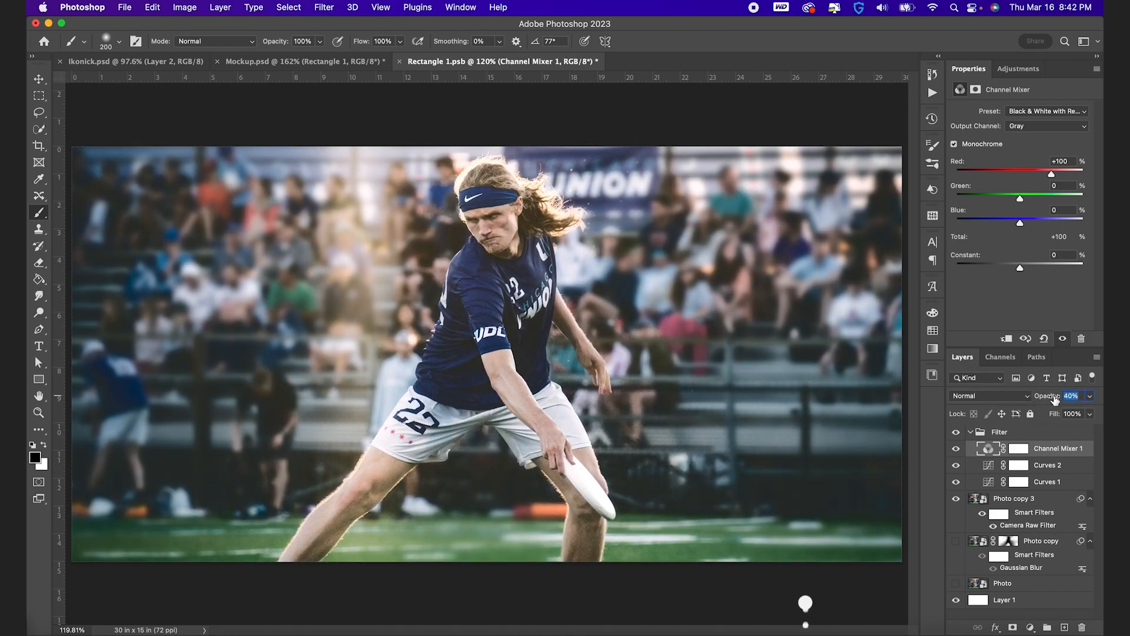
{"action": "left_click_drag", "start_coordinate": [1055, 399], "coordinate": [1053, 399]}
Compare the Orange, Green and Blue filter presets on the Channel Mixer layer and restore Black & White with Red Filter
{"action": "left_click", "coordinate": [1052, 112]}
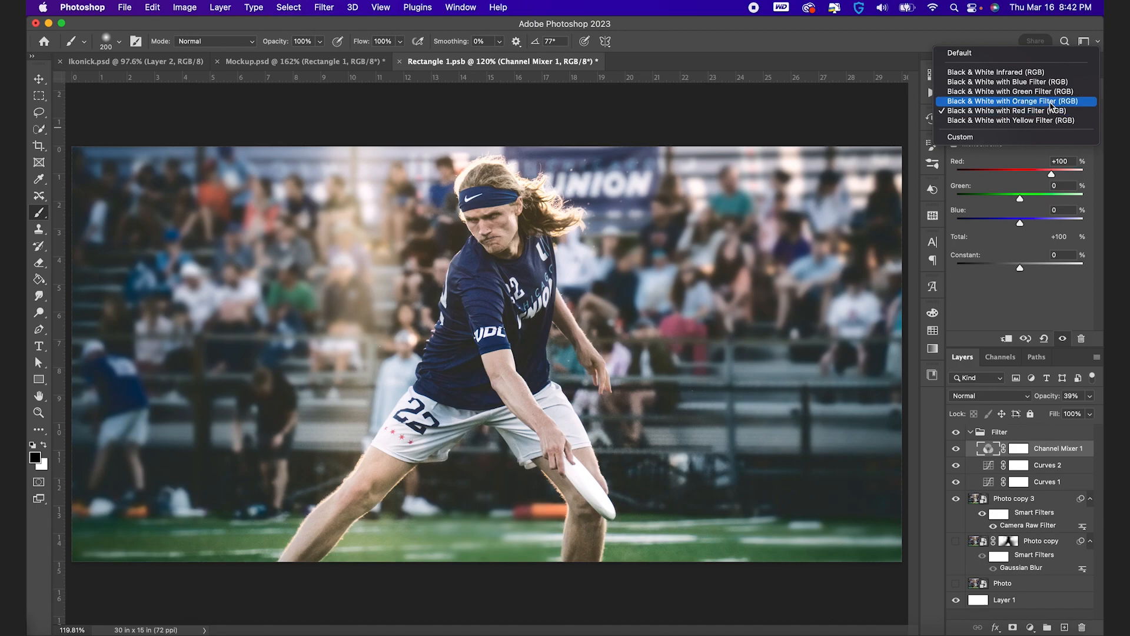
{"action": "left_click", "coordinate": [1051, 101]}
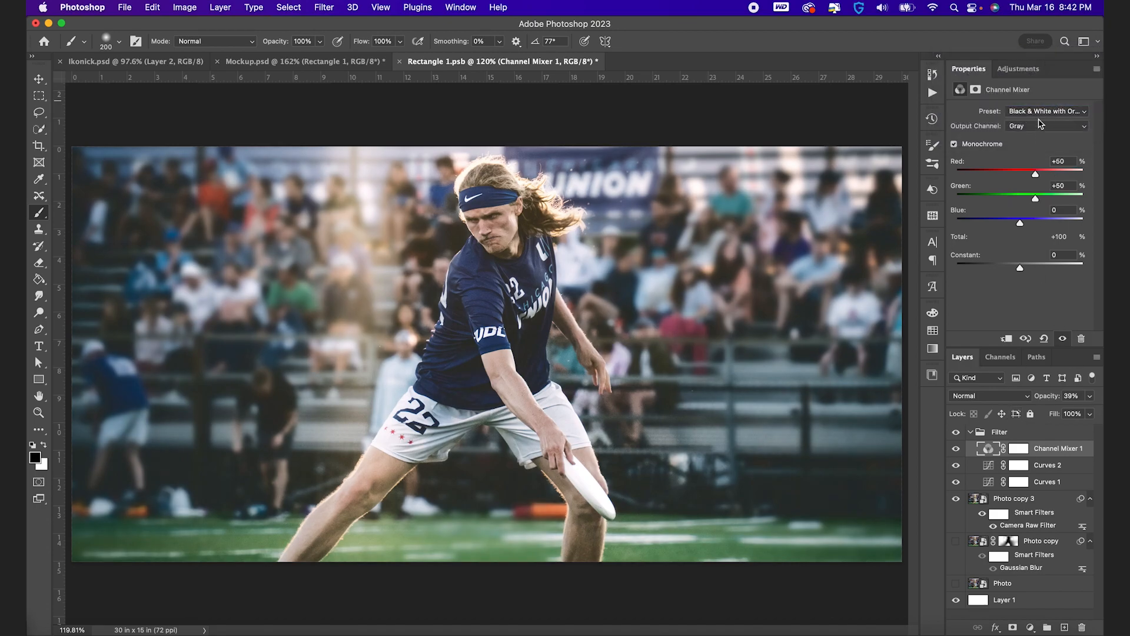
{"action": "left_click", "coordinate": [1047, 115]}
{"action": "left_click", "coordinate": [1045, 107]}
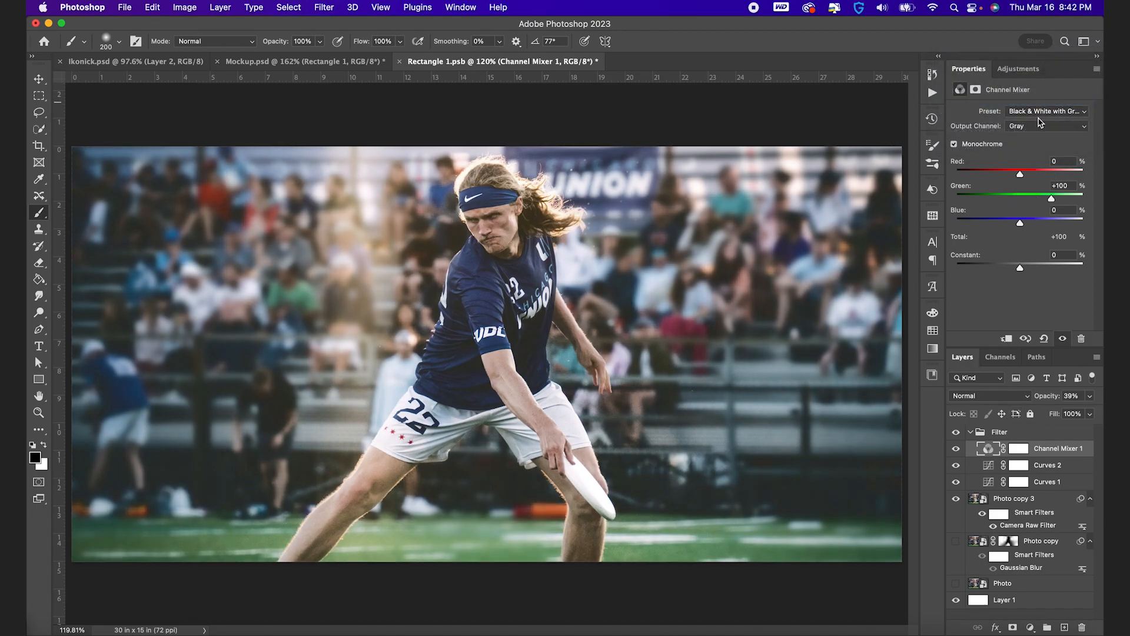
{"action": "left_click", "coordinate": [1037, 111]}
{"action": "left_click", "coordinate": [1039, 104]}
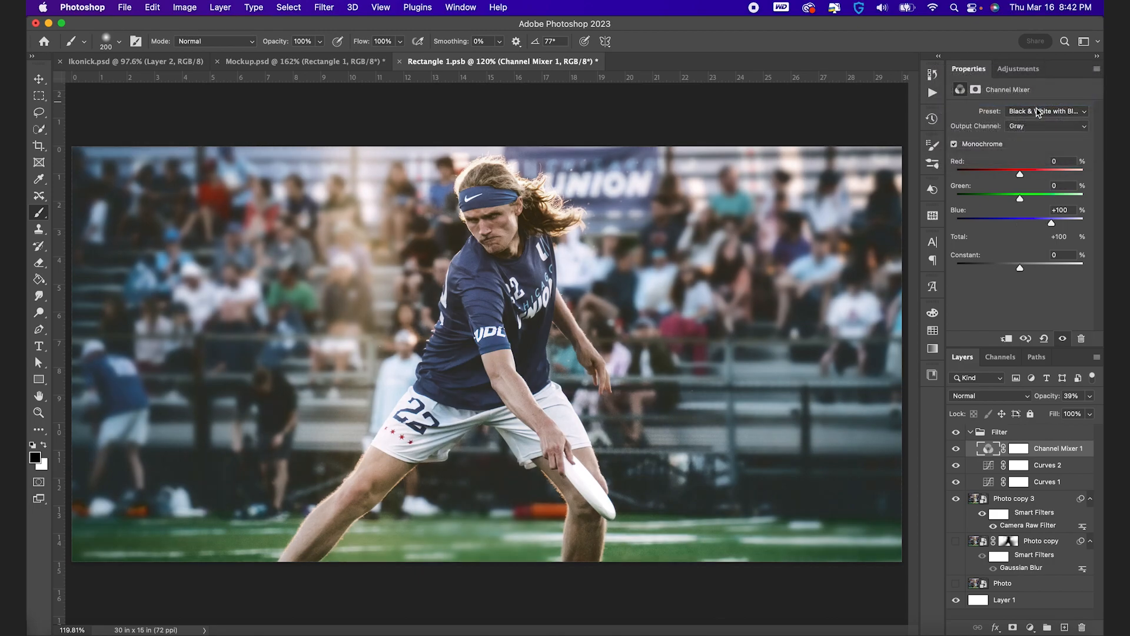
{"action": "left_click", "coordinate": [1039, 111]}
{"action": "left_click", "coordinate": [1037, 141]}
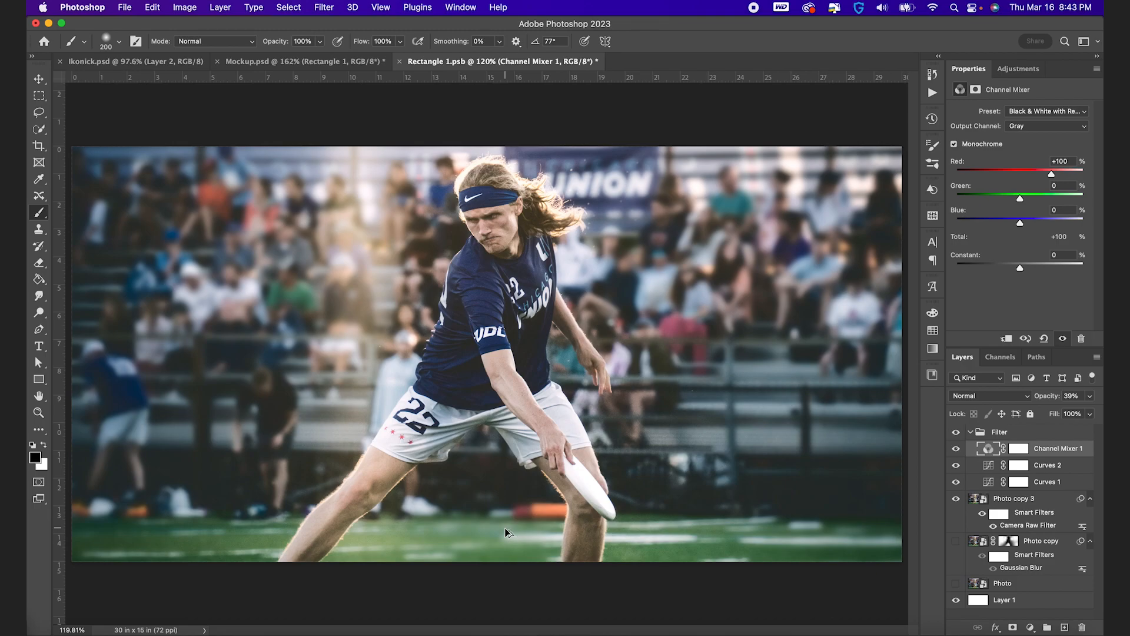
Create a new layer above the Channel Mixer, fill the entire canvas with neutral gray and deselect
{"action": "key", "text": "super+shift+alt+n"}
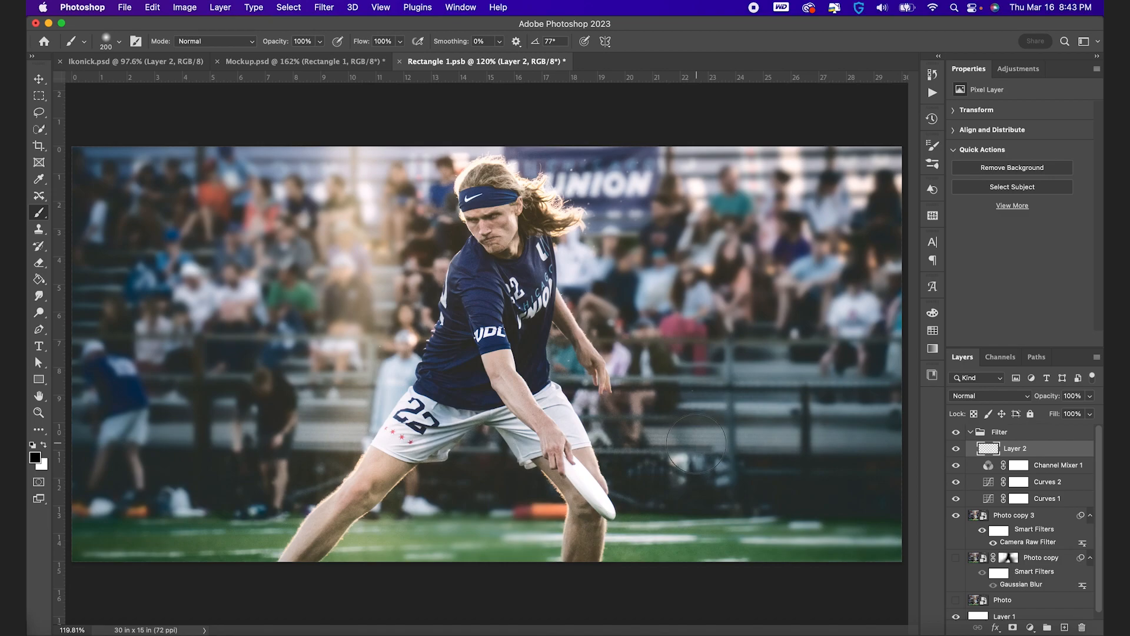
{"action": "key", "text": "super+a"}
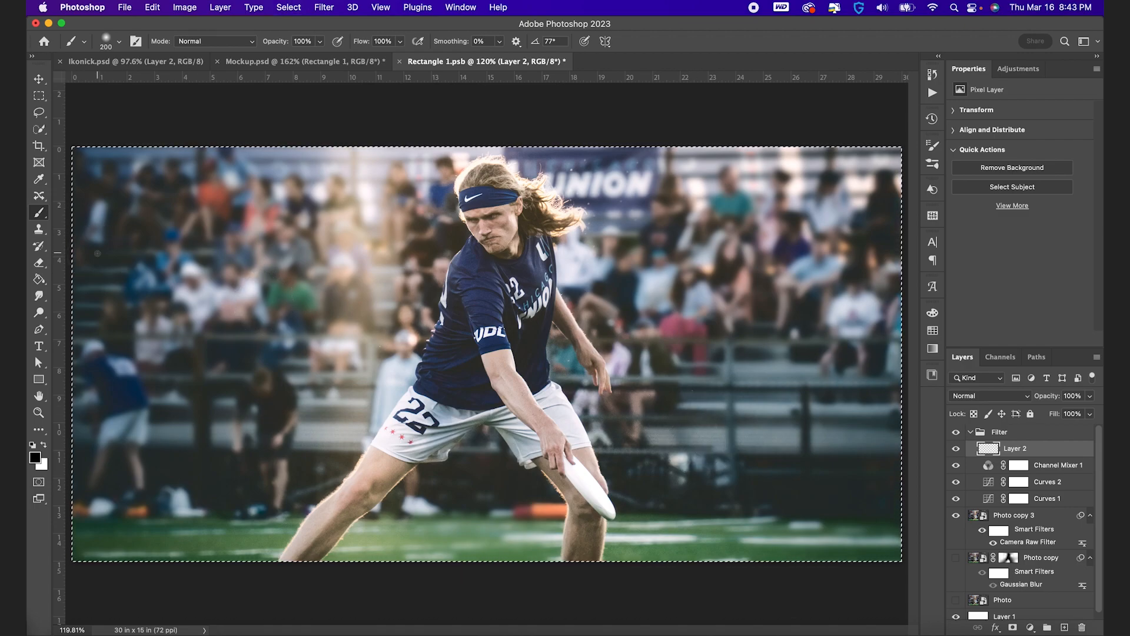
{"action": "left_click", "coordinate": [39, 130]}
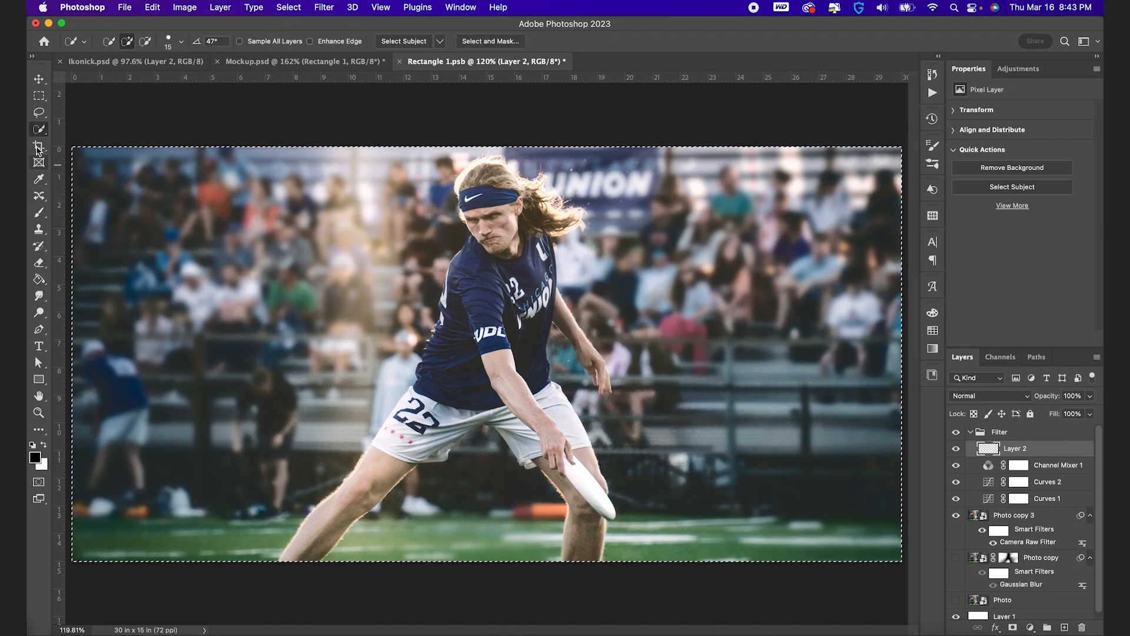
{"action": "right_click", "coordinate": [571, 367]}
{"action": "left_click", "coordinate": [616, 515]}
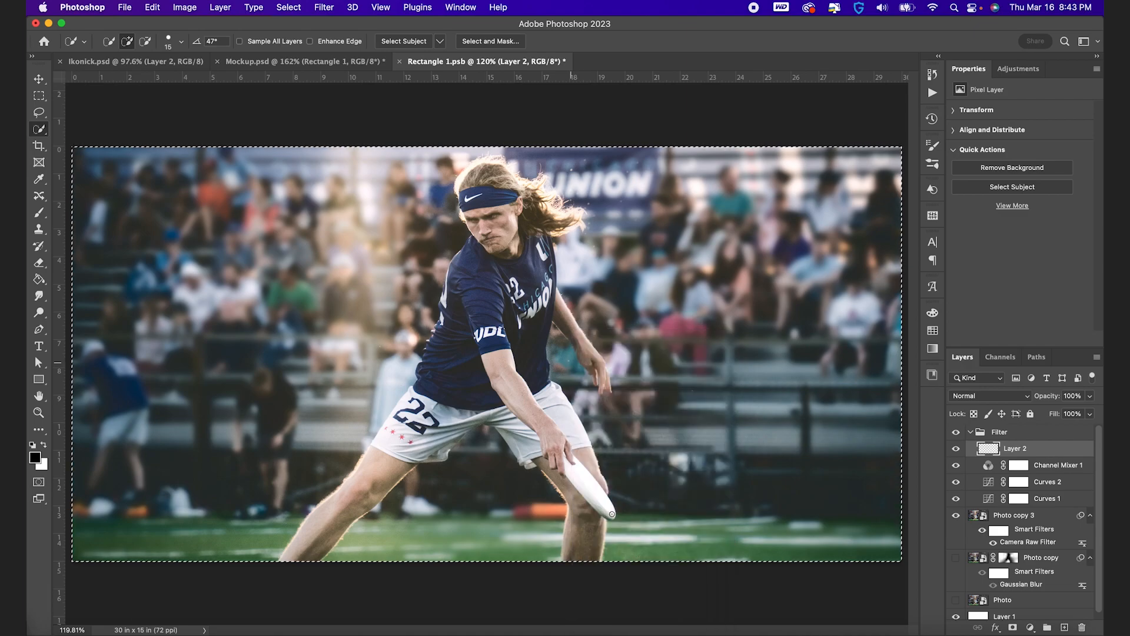
{"action": "left_click", "coordinate": [547, 266]}
{"action": "left_click", "coordinate": [548, 264]}
{"action": "left_click", "coordinate": [651, 265]}
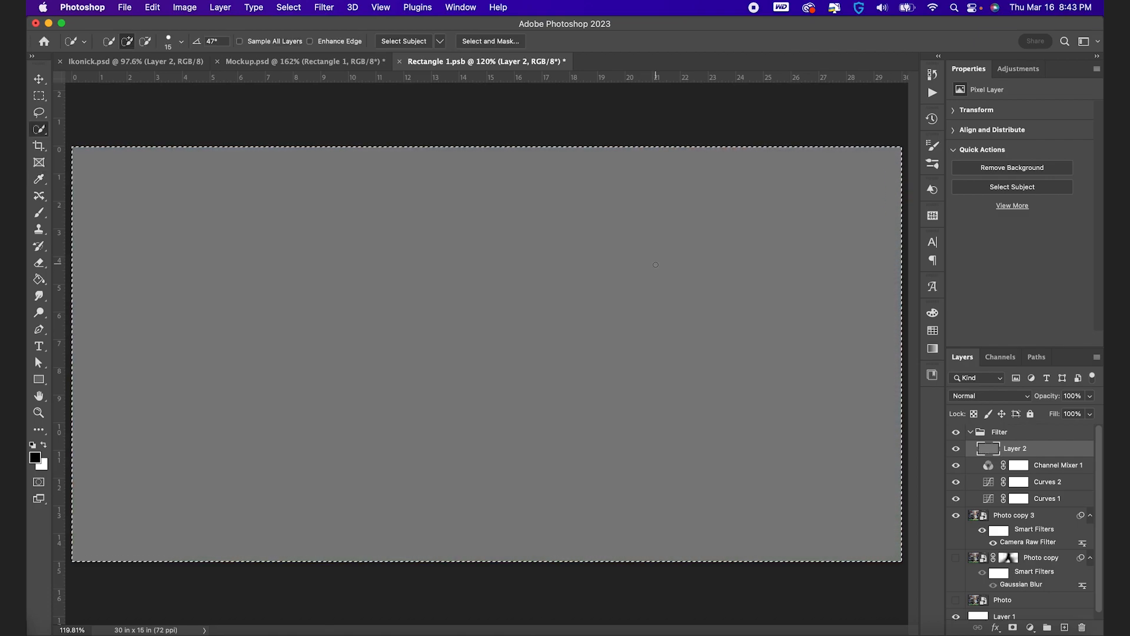
{"action": "key", "text": "super+d"}
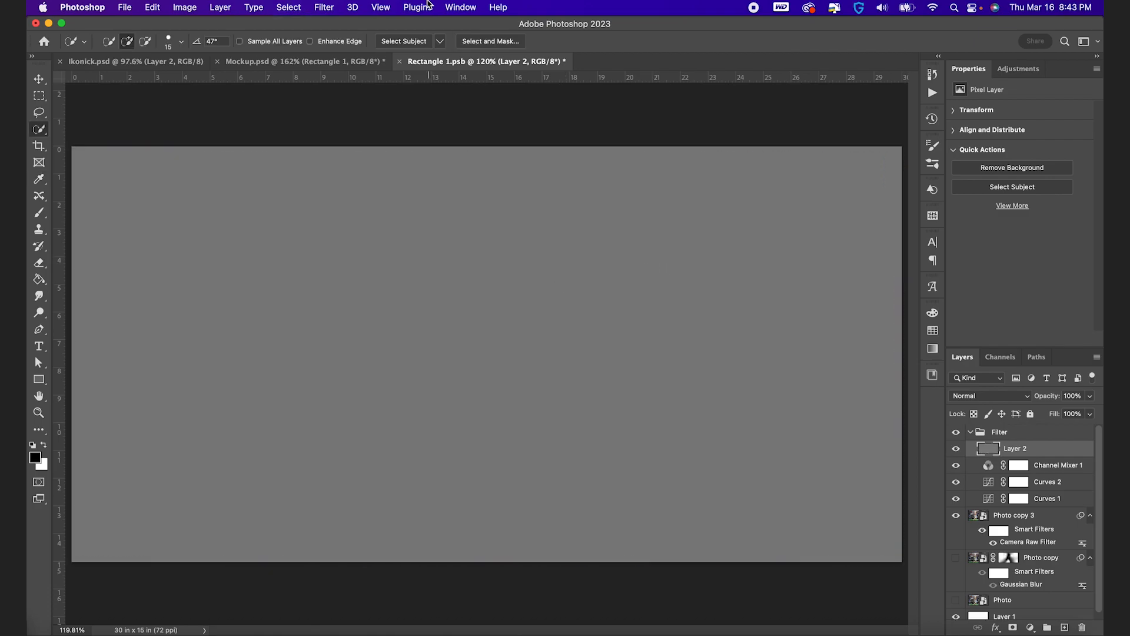
Convert the gray layer for smart filters and add 8% Uniform, Monochromatic noise to it
{"action": "left_click", "coordinate": [338, 6]}
{"action": "left_click", "coordinate": [339, 43]}
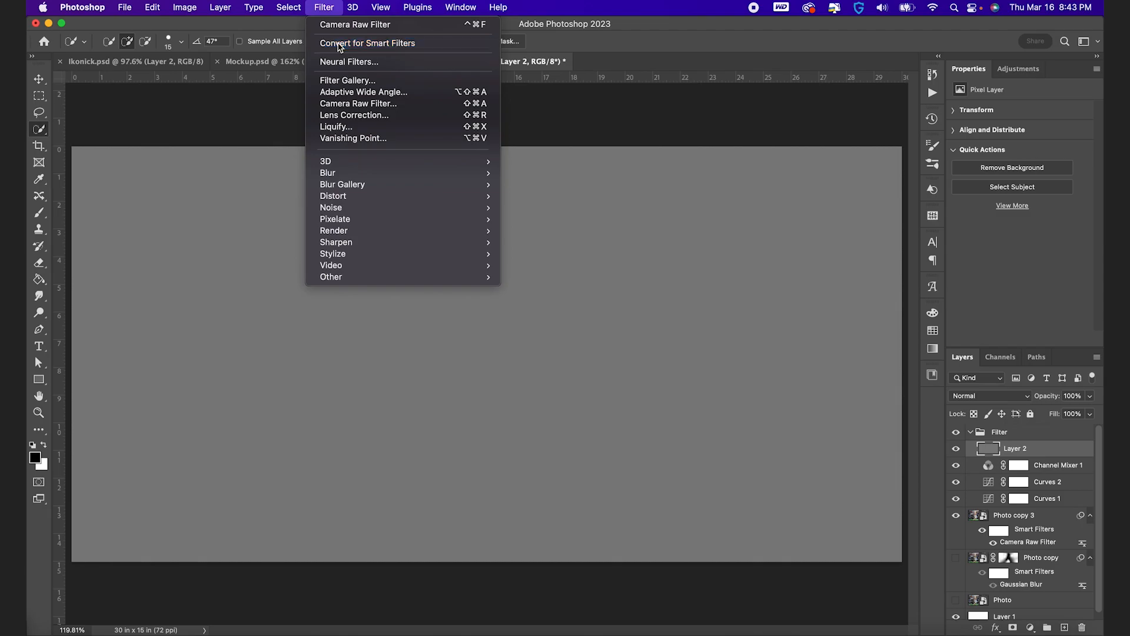
{"action": "left_click", "coordinate": [324, 7]}
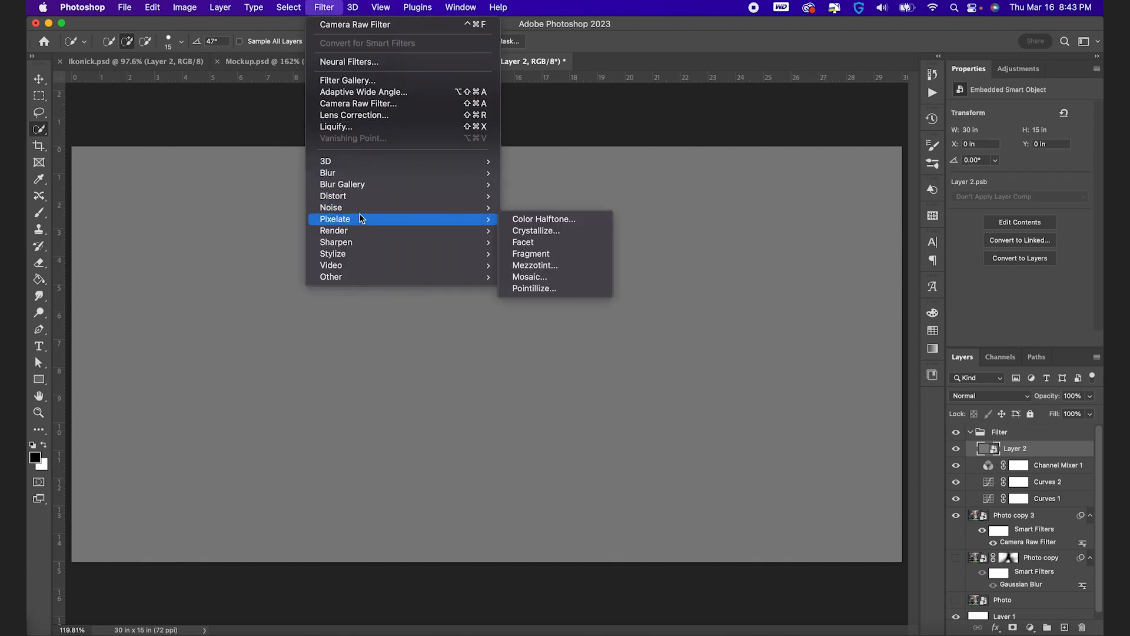
{"action": "mouse_move", "coordinate": [360, 214]}
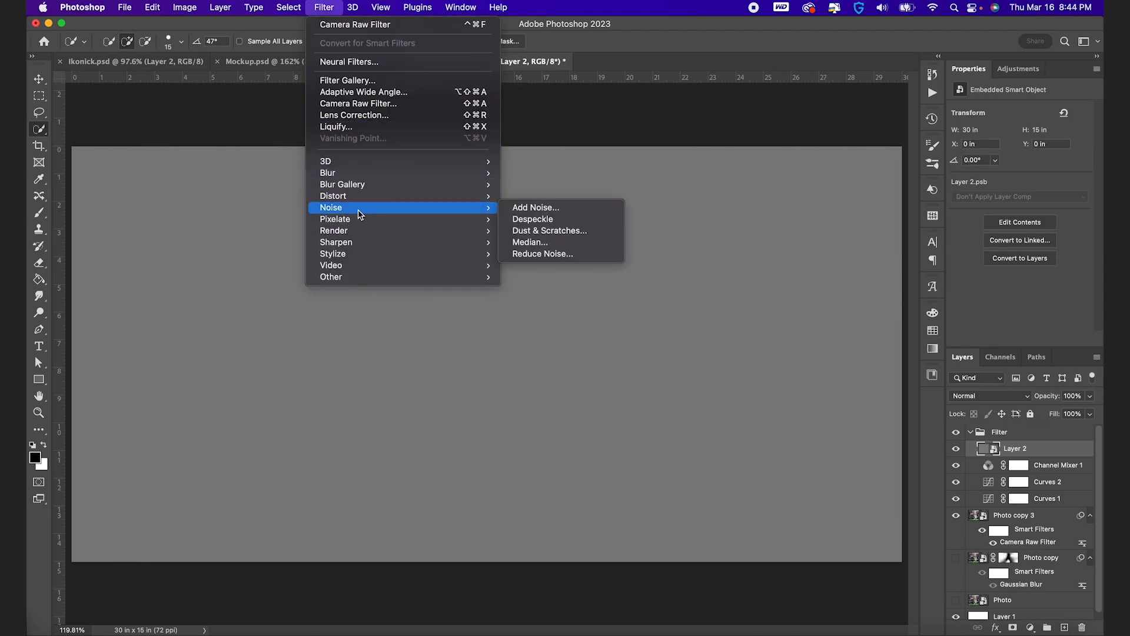
{"action": "left_click", "coordinate": [583, 212]}
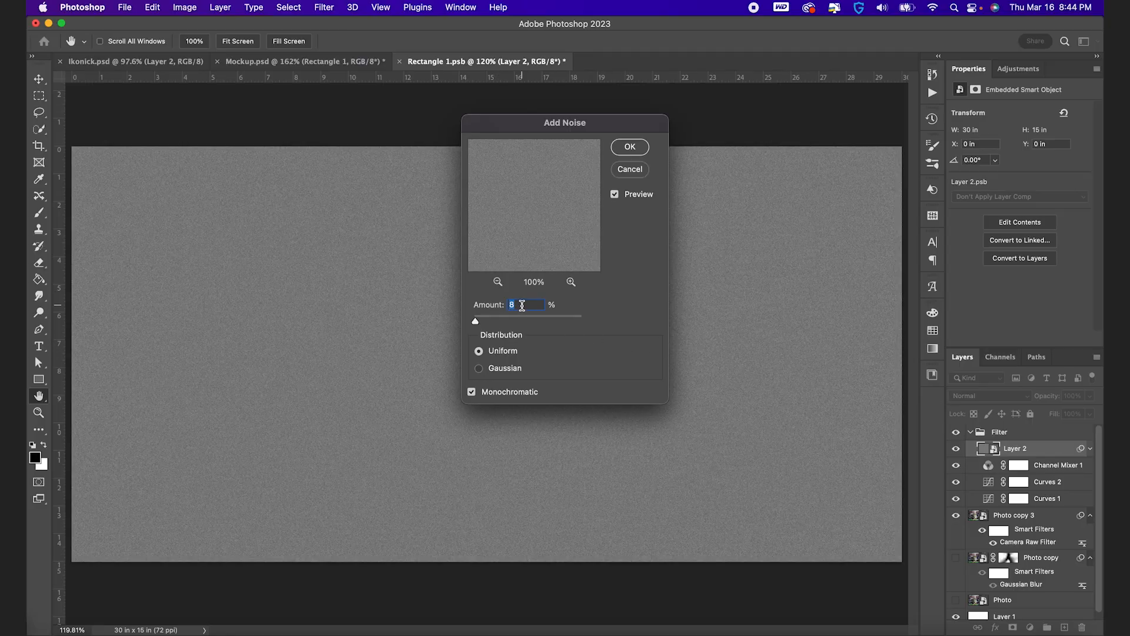
{"action": "left_click", "coordinate": [636, 147]}
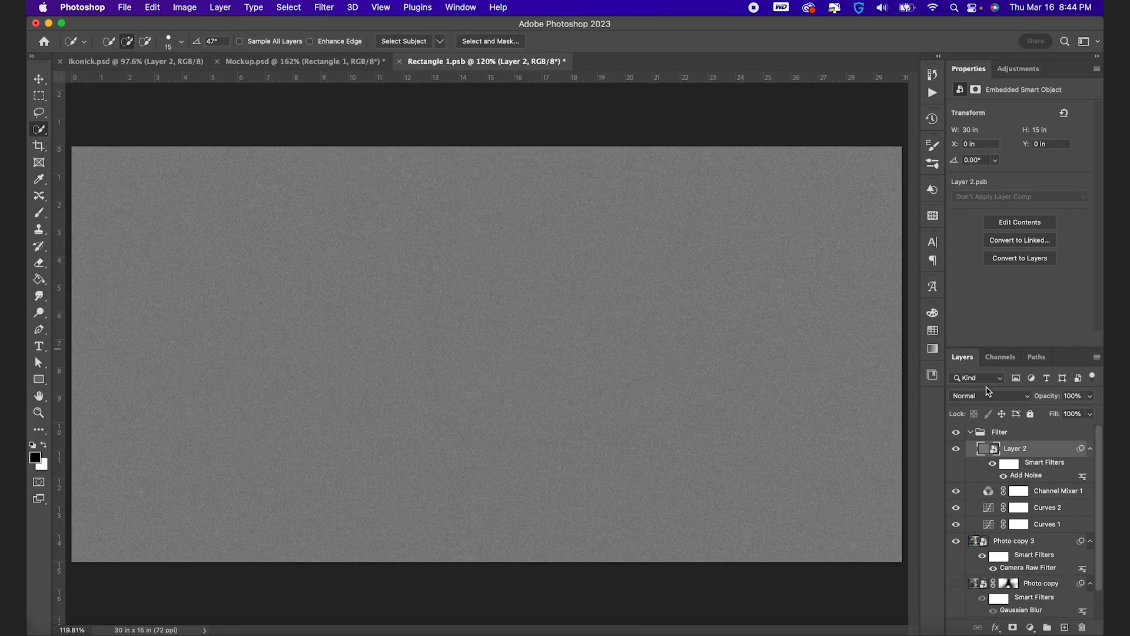
Set the gray noise layer's blend mode to Soft Light
{"action": "left_click", "coordinate": [989, 399]}
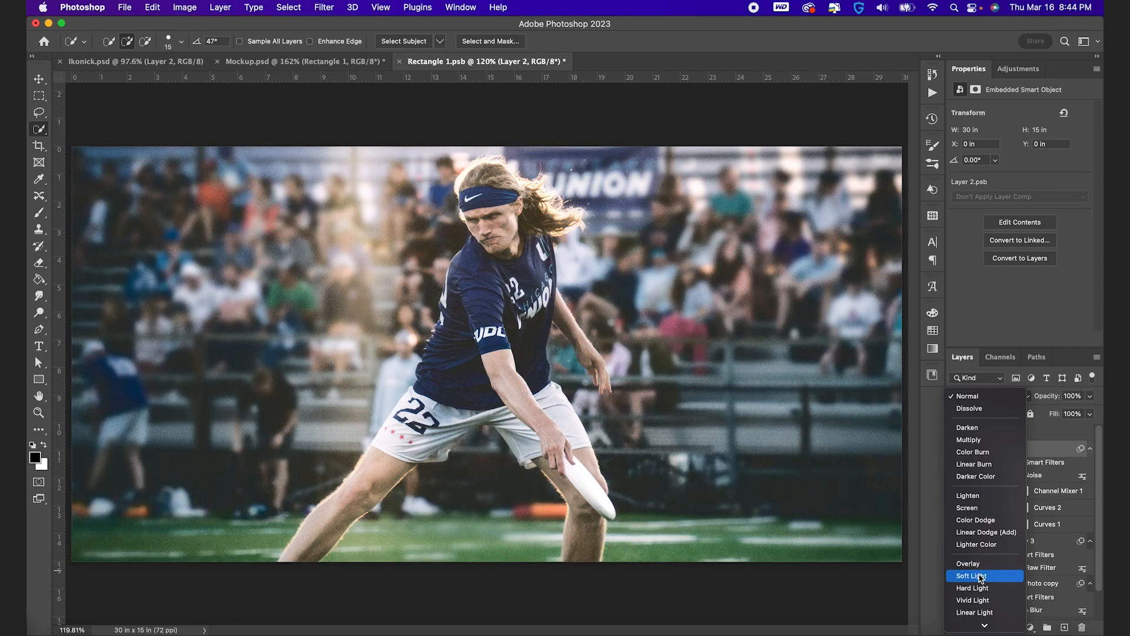
{"action": "left_click", "coordinate": [981, 578]}
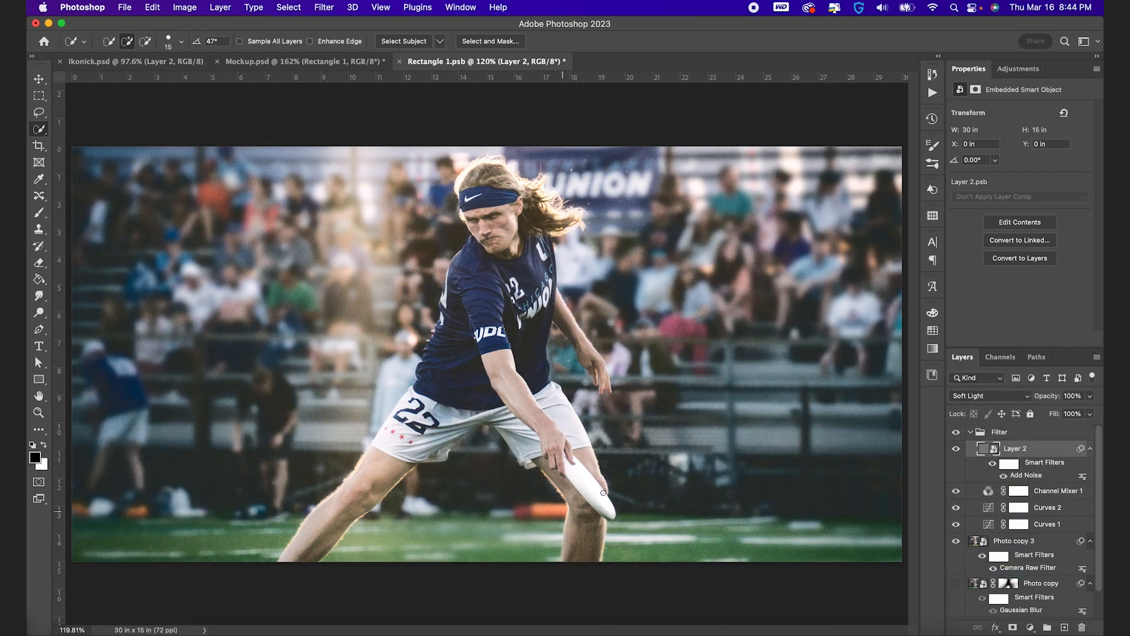
Create a new empty layer in the Filter group directly below Curves 1
{"action": "left_click", "coordinate": [991, 528]}
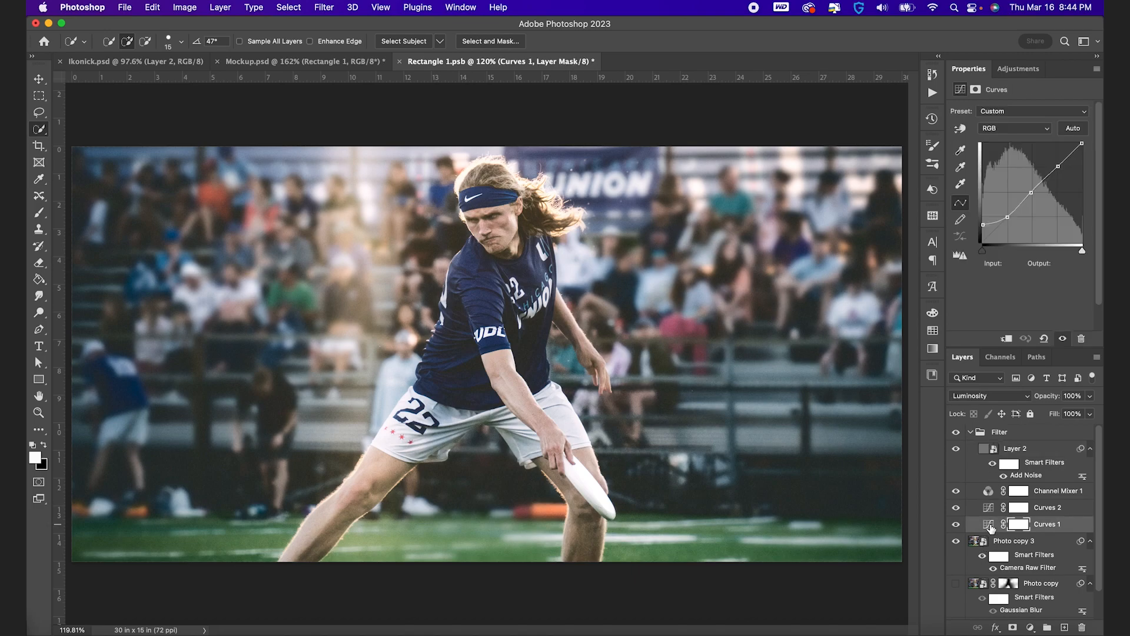
{"action": "key", "text": "super+shift+alt+n"}
{"action": "left_click_drag", "start_coordinate": [992, 529], "coordinate": [1008, 547]}
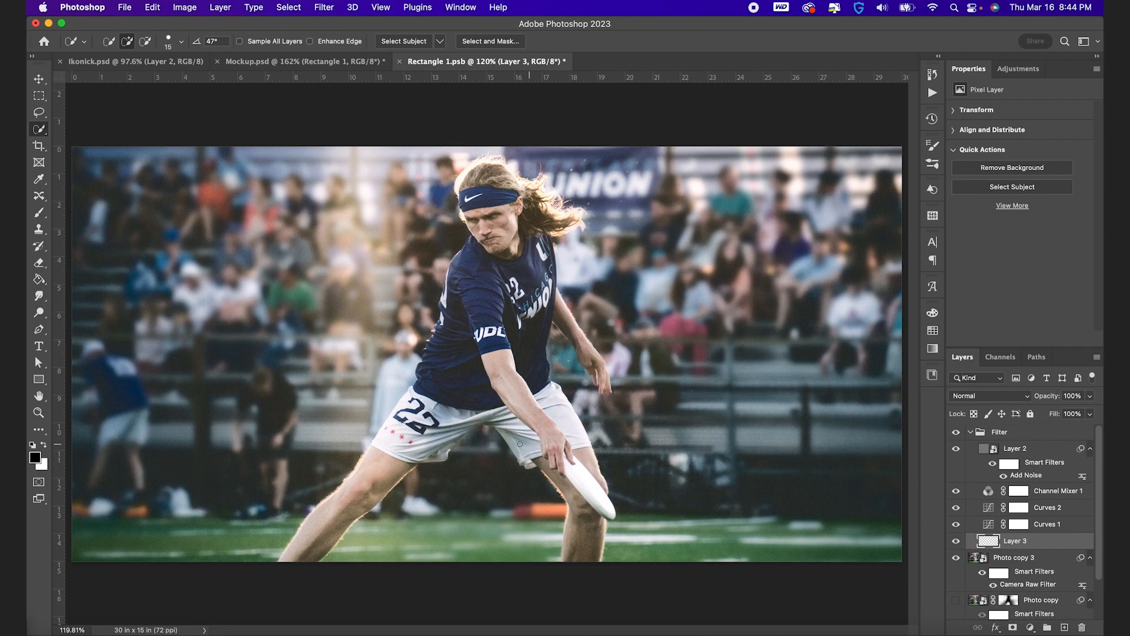
Add a black-to-transparent linear gradient fading upward from the canvas's bottom edge, redrawing it from farther below the canvas
{"action": "left_click", "coordinate": [39, 279]}
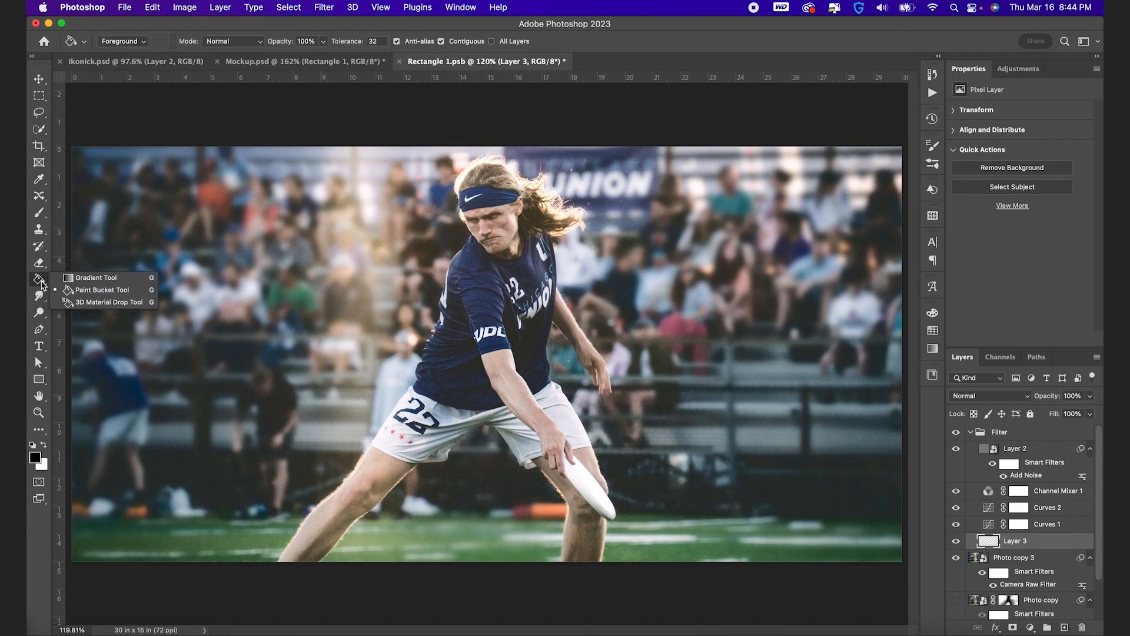
{"action": "left_click", "coordinate": [87, 279]}
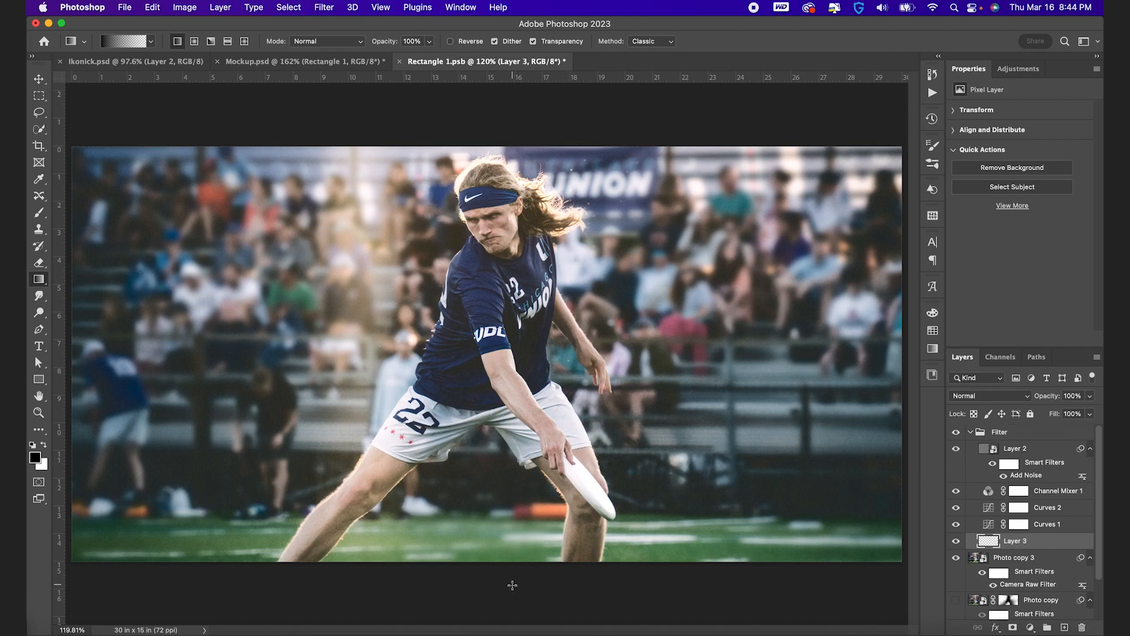
{"action": "left_click_drag", "start_coordinate": [512, 585], "coordinate": [527, 478]}
{"action": "left_click_drag", "start_coordinate": [531, 438], "coordinate": [531, 438]}
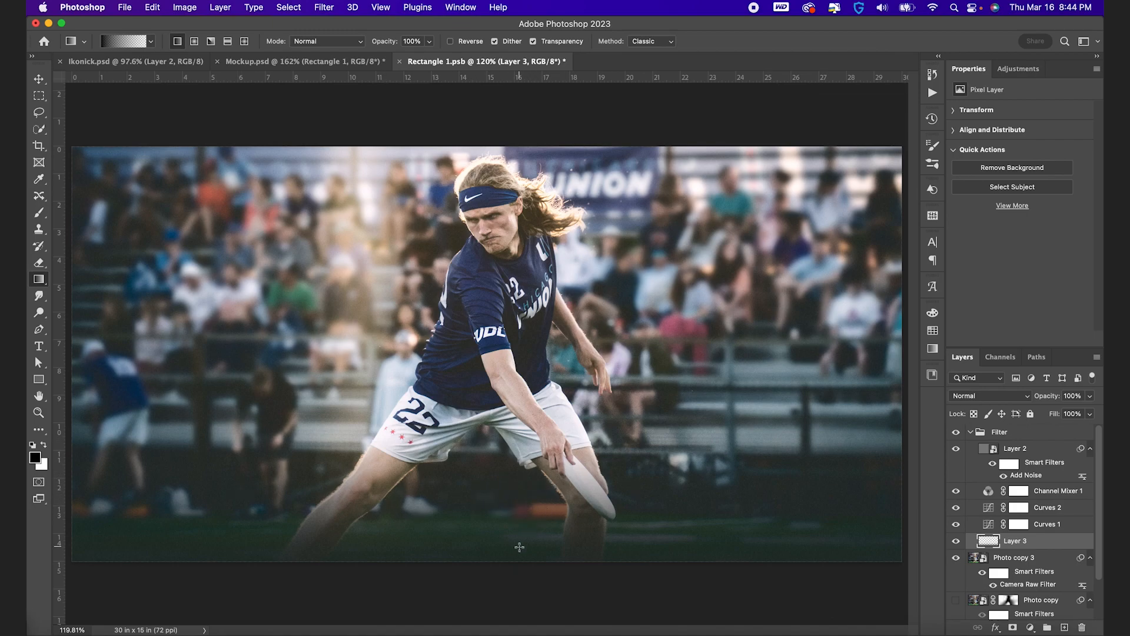
{"action": "key", "text": "super+z"}
{"action": "left_click_drag", "start_coordinate": [505, 615], "coordinate": [516, 439]}
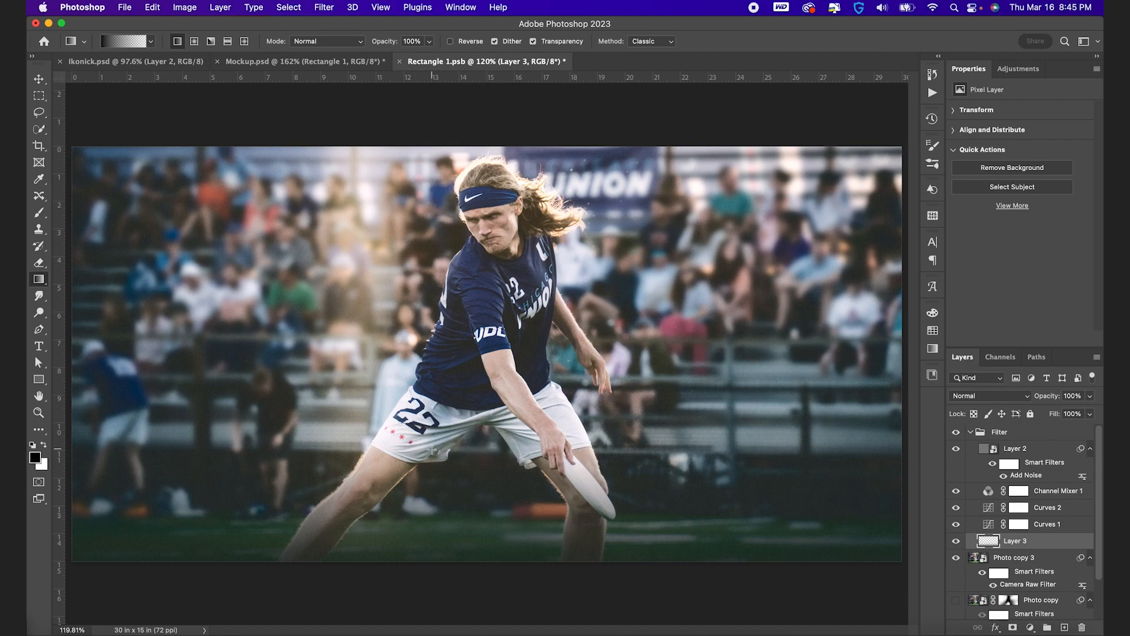
Create another layer above the gradient layer and set up a soft black 800 px brush with 30% flow
{"action": "key", "text": "alt+shift+super+n"}
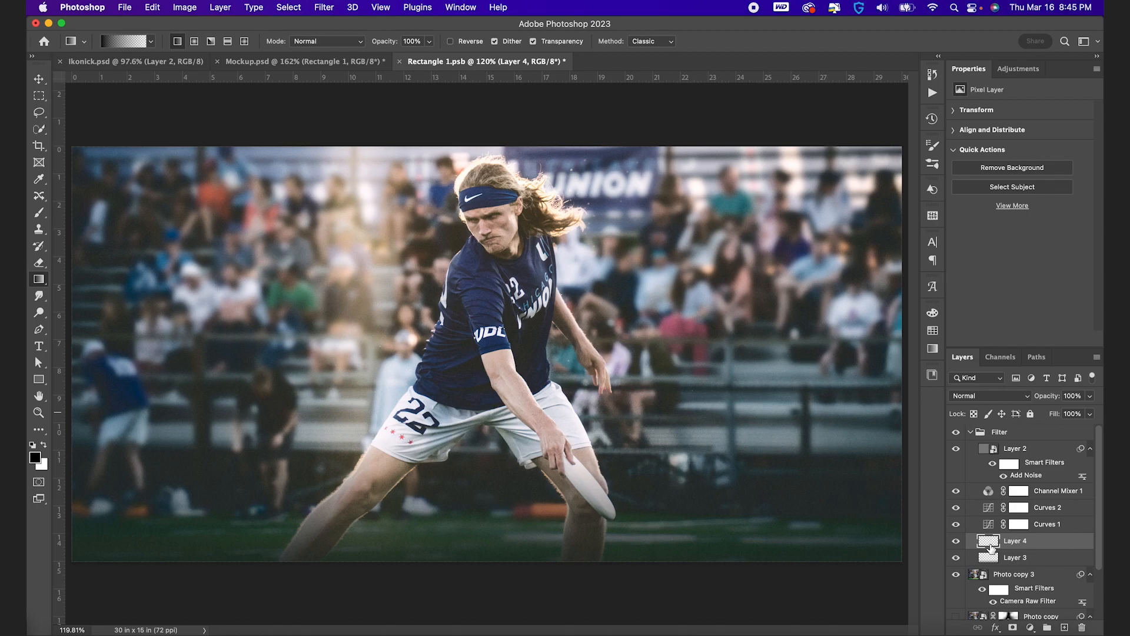
{"action": "key", "text": "b"}
{"action": "key", "text": "bracketright"}
{"action": "key", "text": "bracketright"}
{"action": "key", "text": "bracketright"}
{"action": "key", "text": "bracketright"}
{"action": "key", "text": "bracketright"}
{"action": "key", "text": "bracketright"}
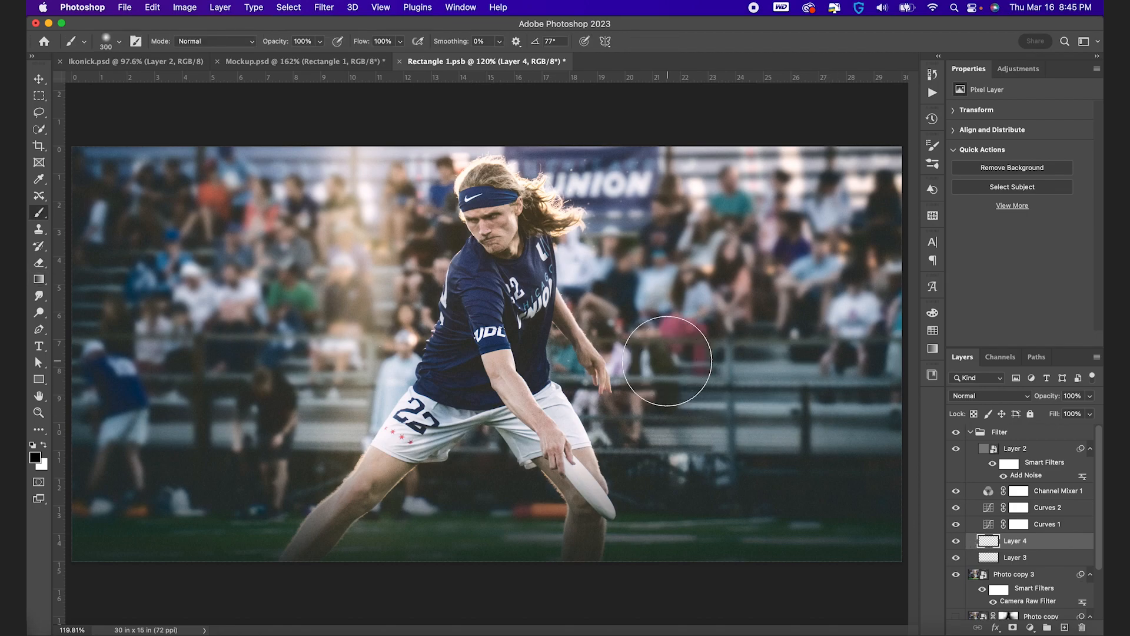
{"action": "mouse_move", "coordinate": [364, 42]}
{"action": "left_mouse_down"}
{"action": "mouse_move", "coordinate": [324, 45]}
{"action": "mouse_move", "coordinate": [361, 45]}
{"action": "left_mouse_up"}
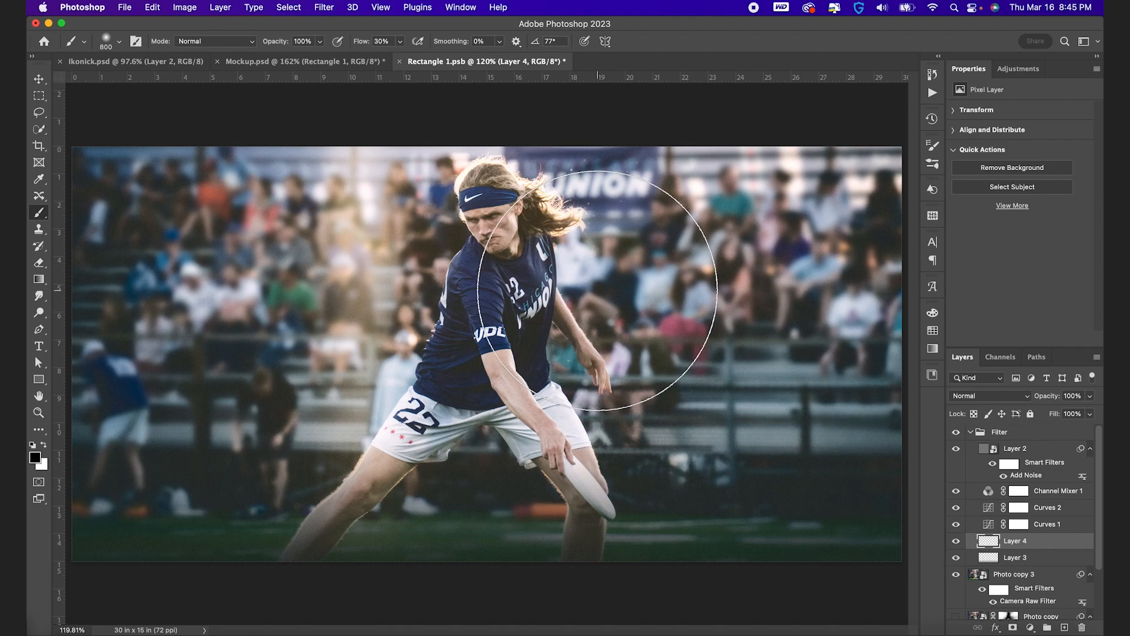
{"action": "left_click_drag", "start_coordinate": [365, 43], "coordinate": [408, 43]}
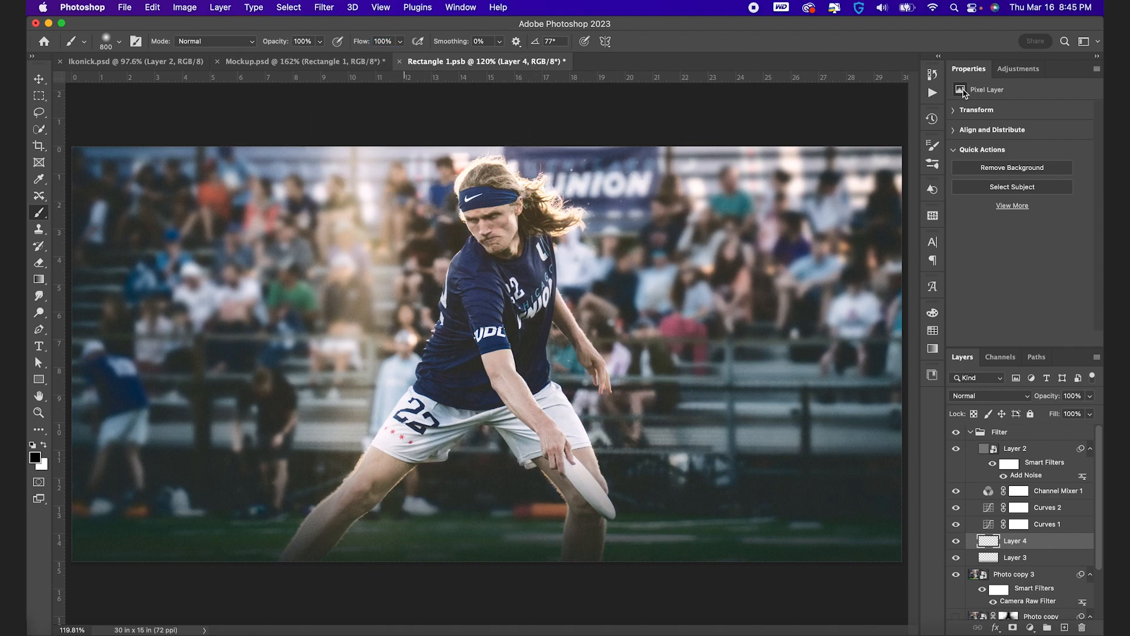
{"action": "left_click", "coordinate": [316, 291]}
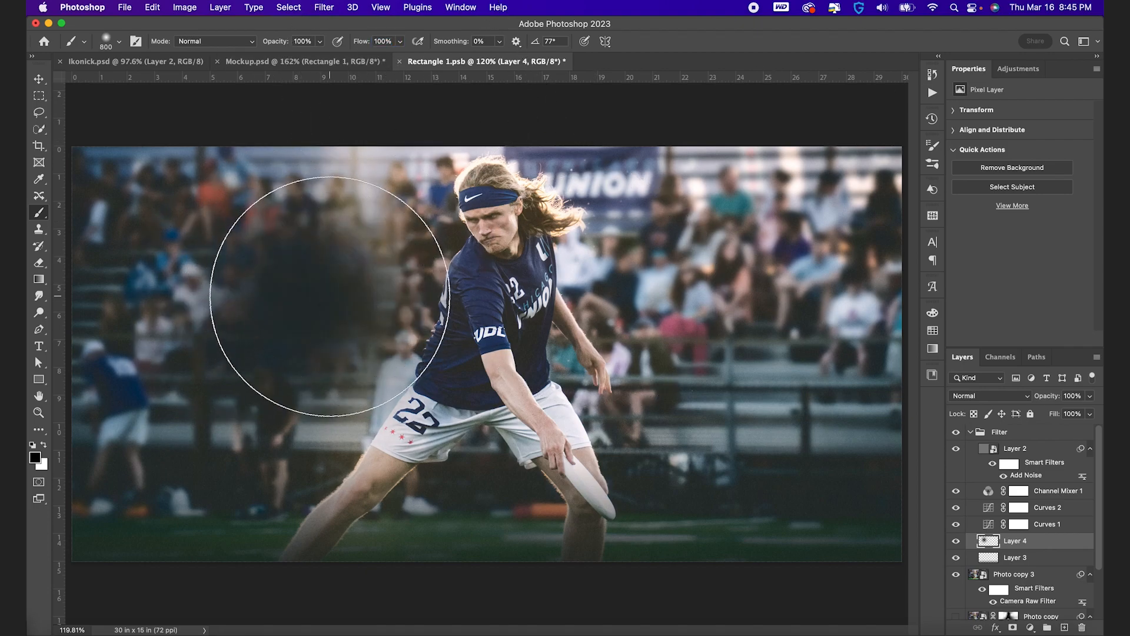
{"action": "key", "text": "super+z"}
{"action": "left_click_drag", "start_coordinate": [361, 41], "coordinate": [317, 43]}
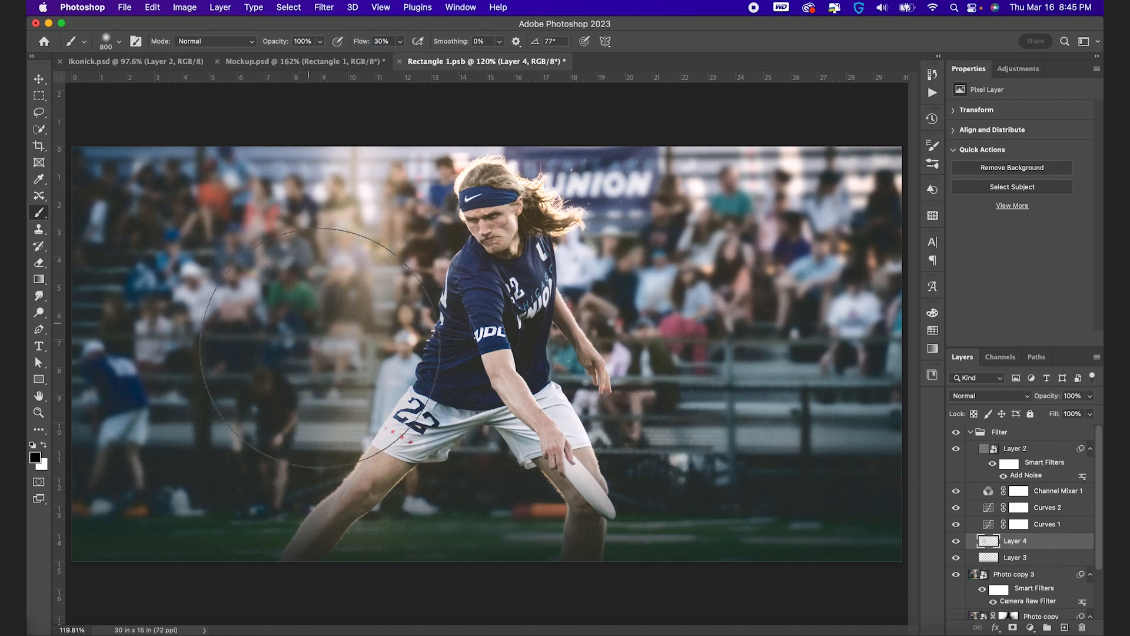
{"action": "key", "text": "super+z"}
Enlarge the brush to 1100 px and darken the crowd along the photo's left side and upper-left corner
{"action": "scroll", "coordinate": [384, 369], "scroll_direction": "down", "scroll_amount": 3}
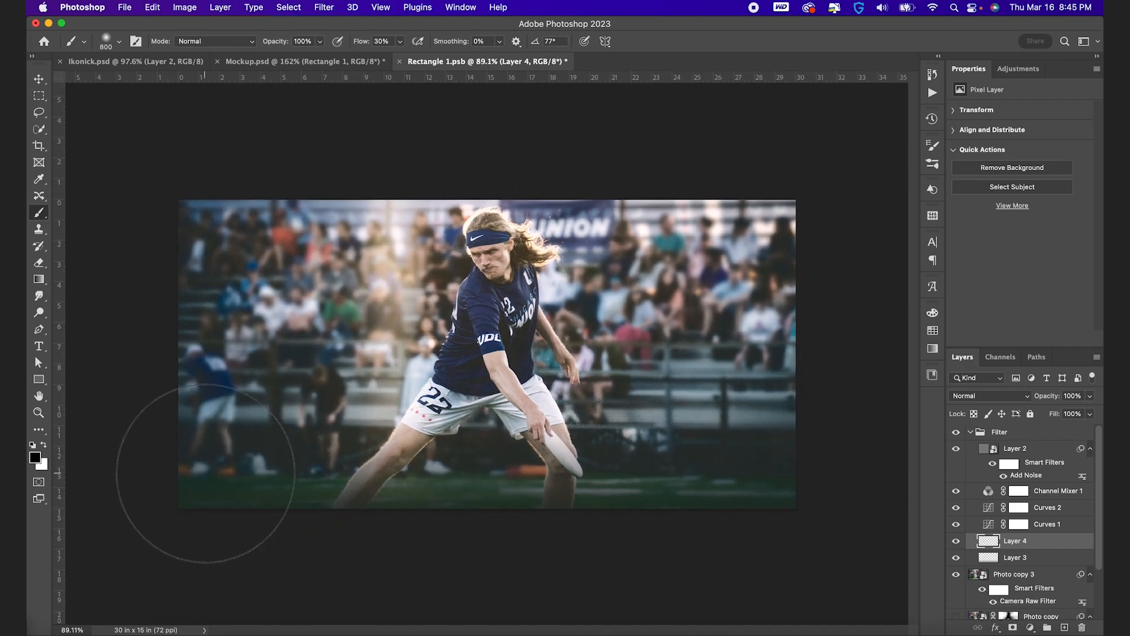
{"action": "key", "text": "bracketright"}
{"action": "key", "text": "bracketright"}
{"action": "key", "text": "bracketright"}
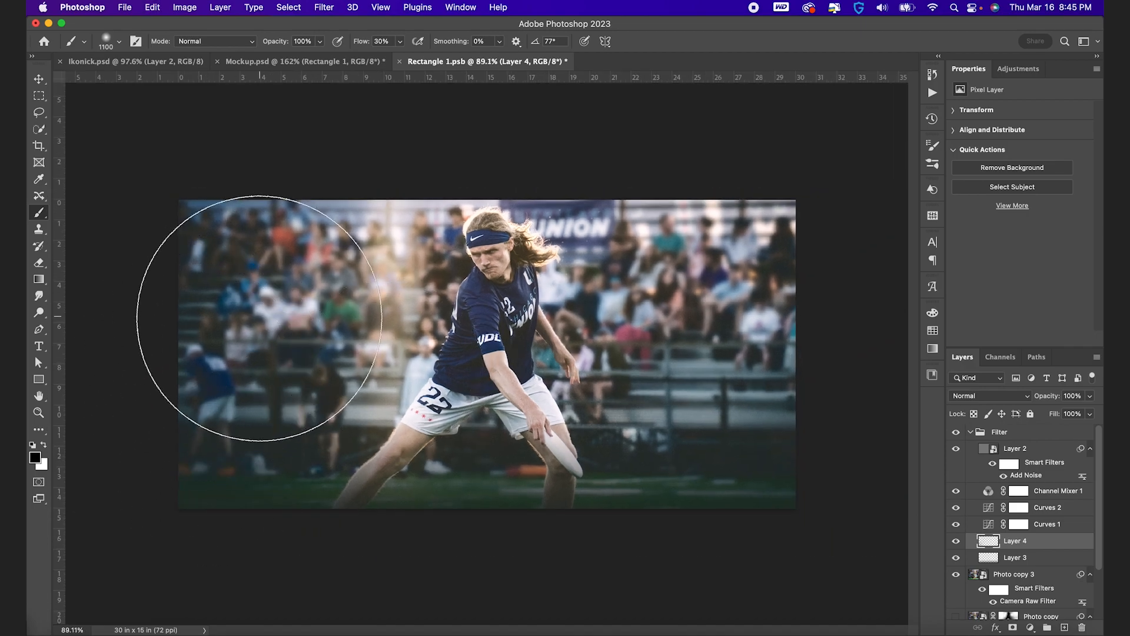
{"action": "left_click", "coordinate": [258, 318]}
{"action": "left_click", "coordinate": [304, 241]}
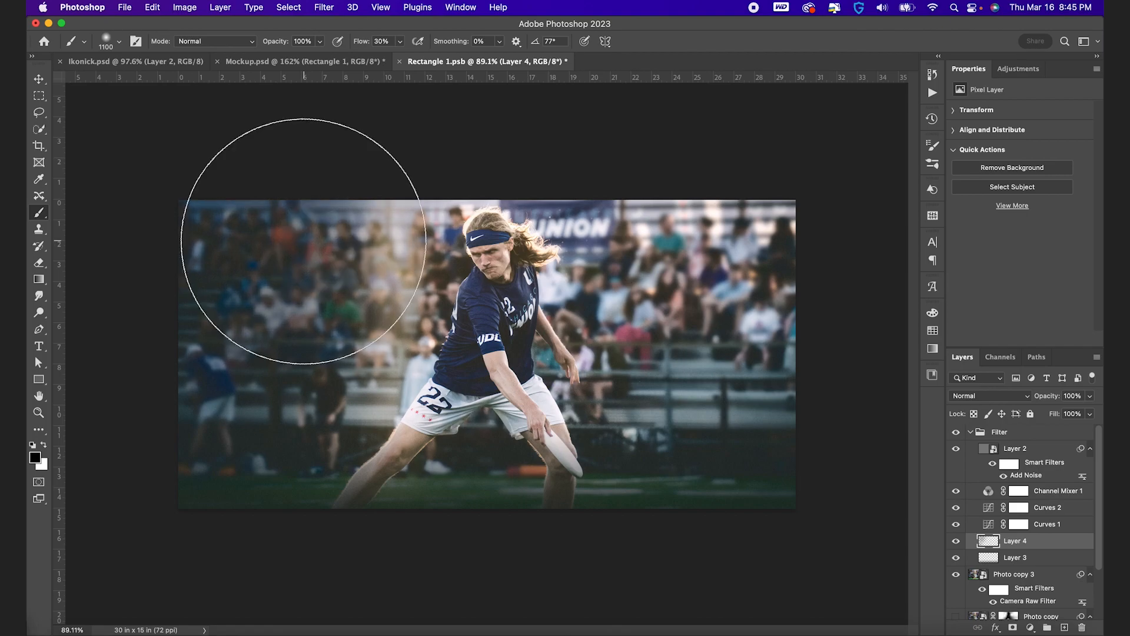
{"action": "left_click", "coordinate": [330, 189]}
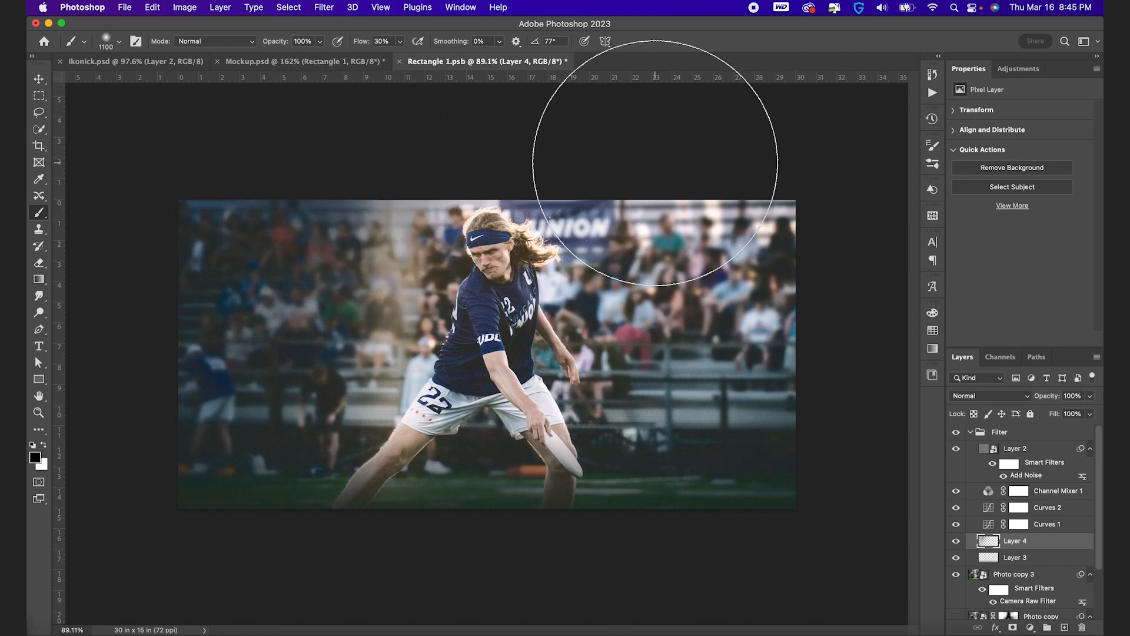
Darken the crowd in the photo's upper-right corner and along its right side with soft black dabs
{"action": "left_click", "coordinate": [661, 171]}
{"action": "left_click", "coordinate": [762, 217]}
{"action": "left_click", "coordinate": [831, 358]}
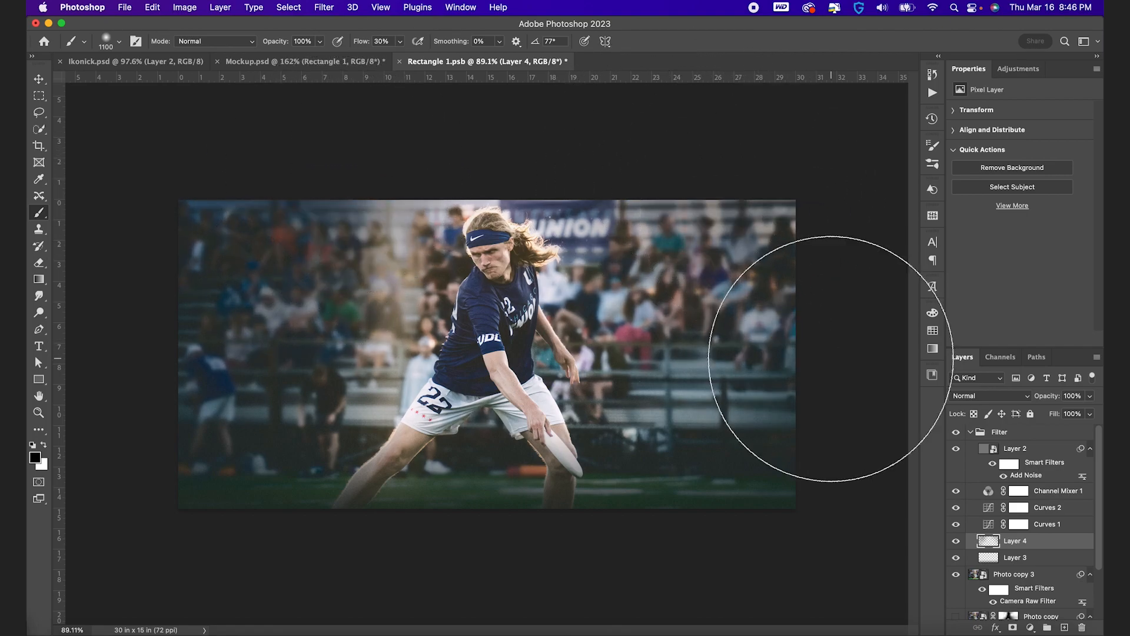
{"action": "key", "text": "bracketright"}
{"action": "key", "text": "bracketright"}
{"action": "left_click", "coordinate": [724, 343]}
{"action": "key", "text": "bracketleft"}
{"action": "key", "text": "bracketleft"}
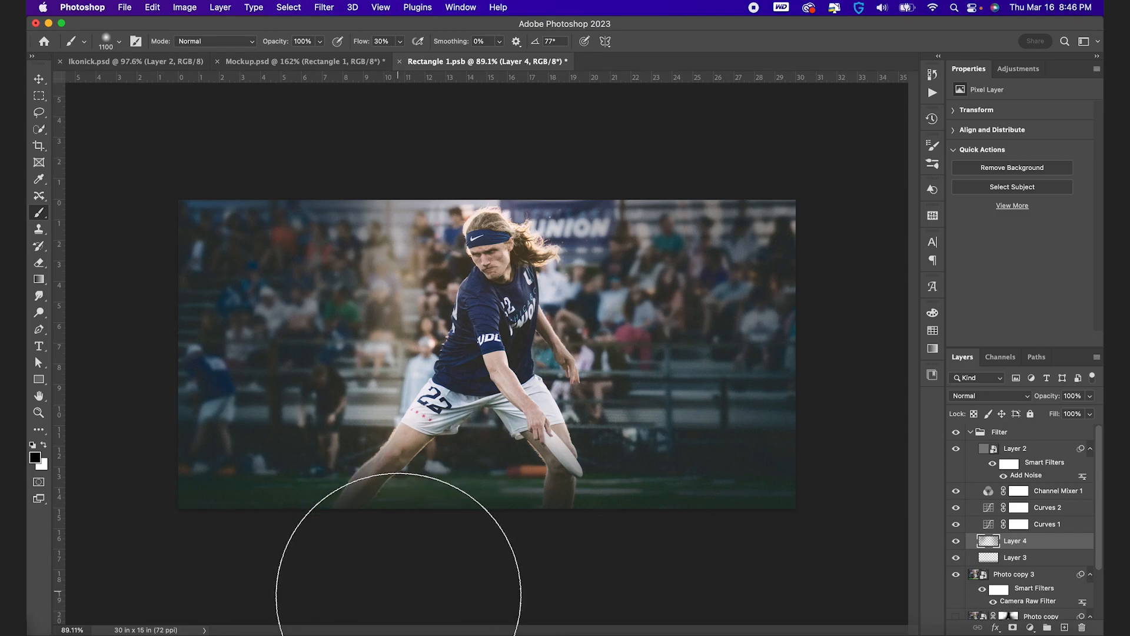
Try another dark dab over the left crowd, undo it and reduce the brush size to 900 px
{"action": "left_click", "coordinate": [286, 377]}
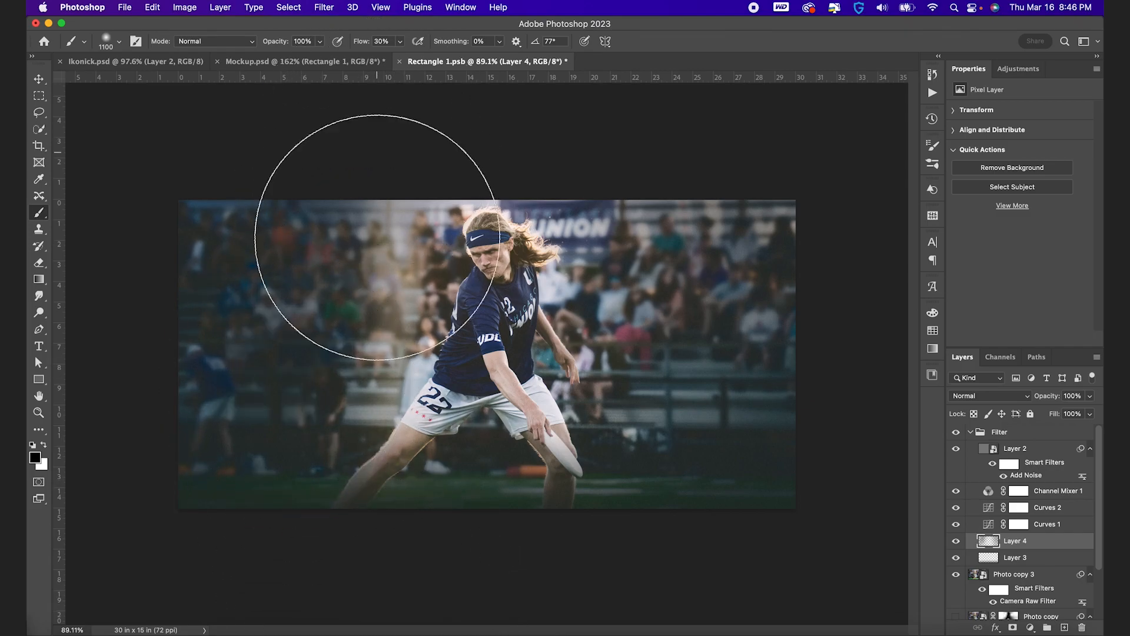
{"action": "key", "text": "super+z"}
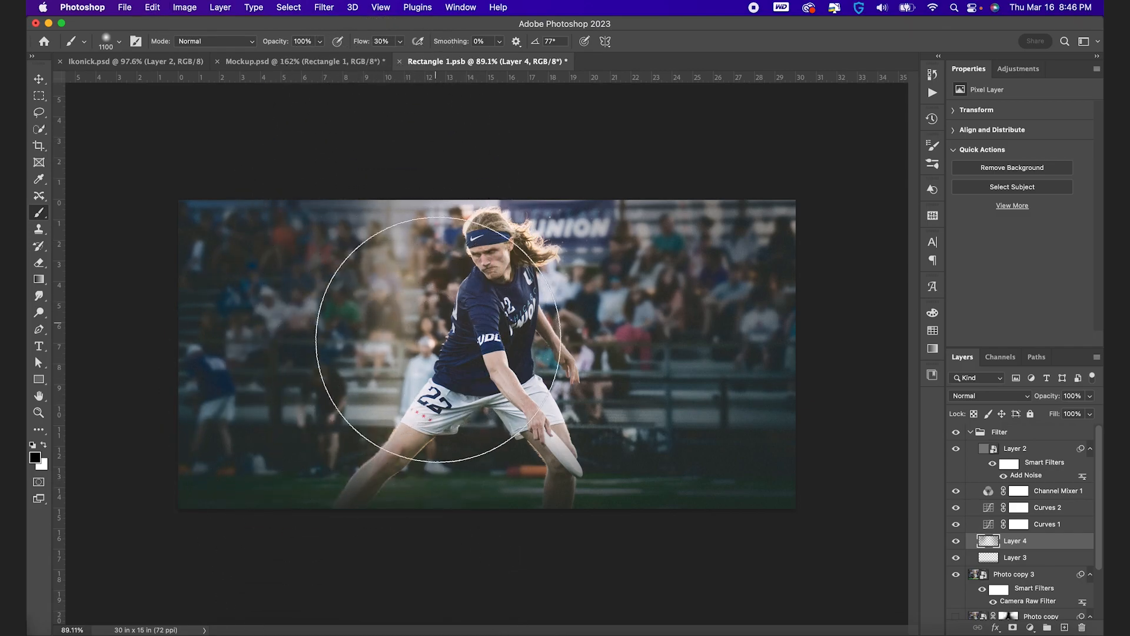
{"action": "key", "text": "bracketleft"}
{"action": "key", "text": "bracketleft"}
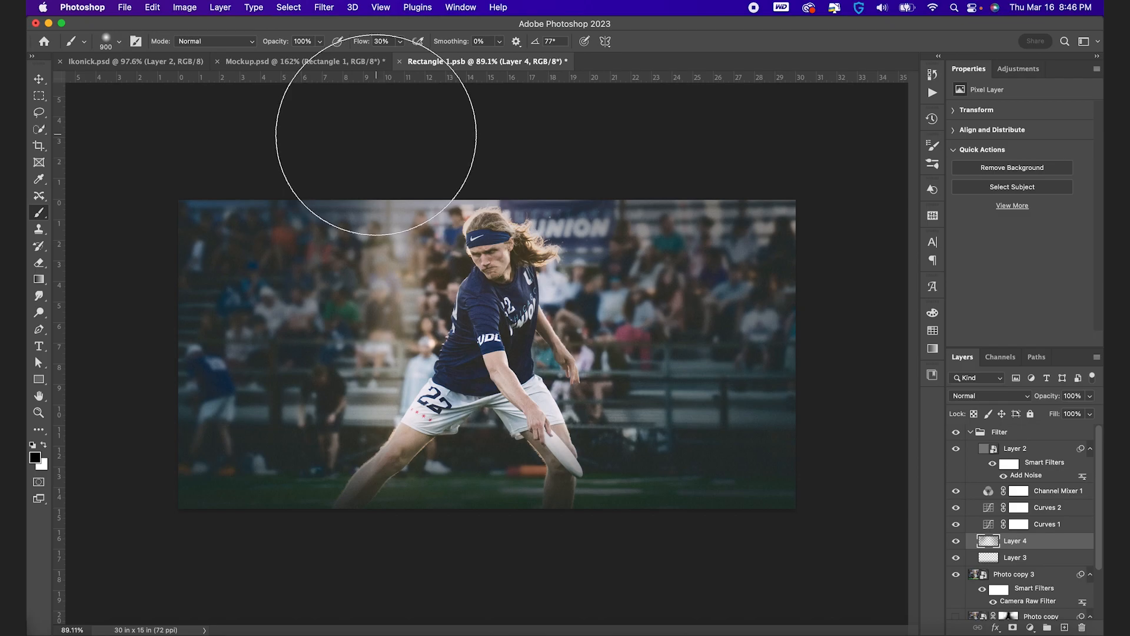
Compare the image with the painted vignette layer hidden and shown
{"action": "key", "text": "v"}
{"action": "left_click", "coordinate": [955, 541]}
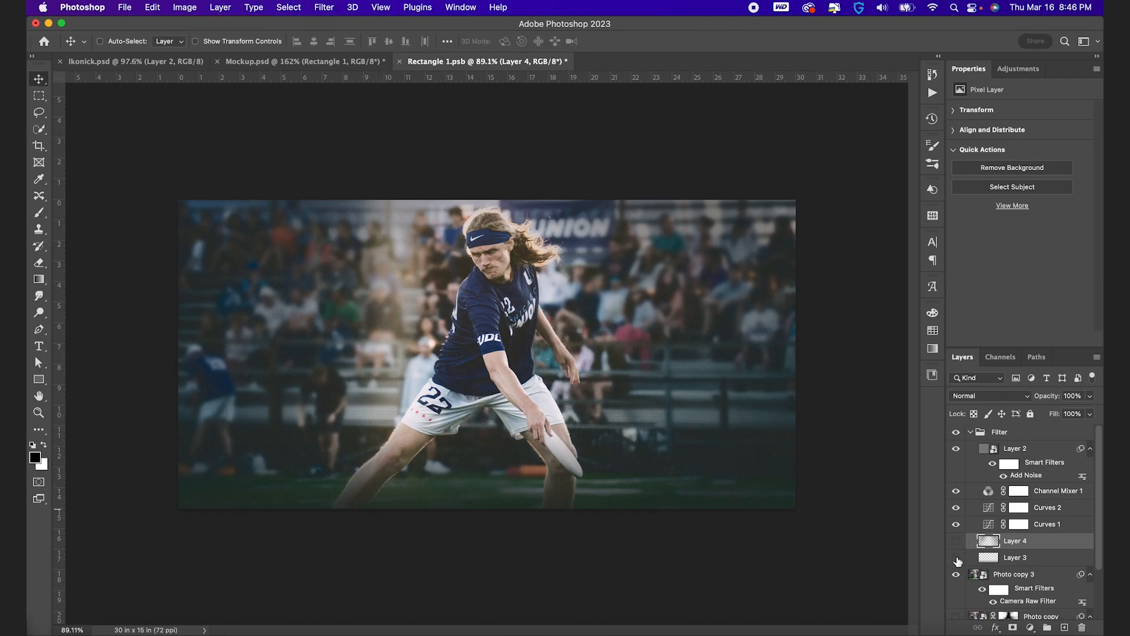
{"action": "left_click", "coordinate": [955, 541]}
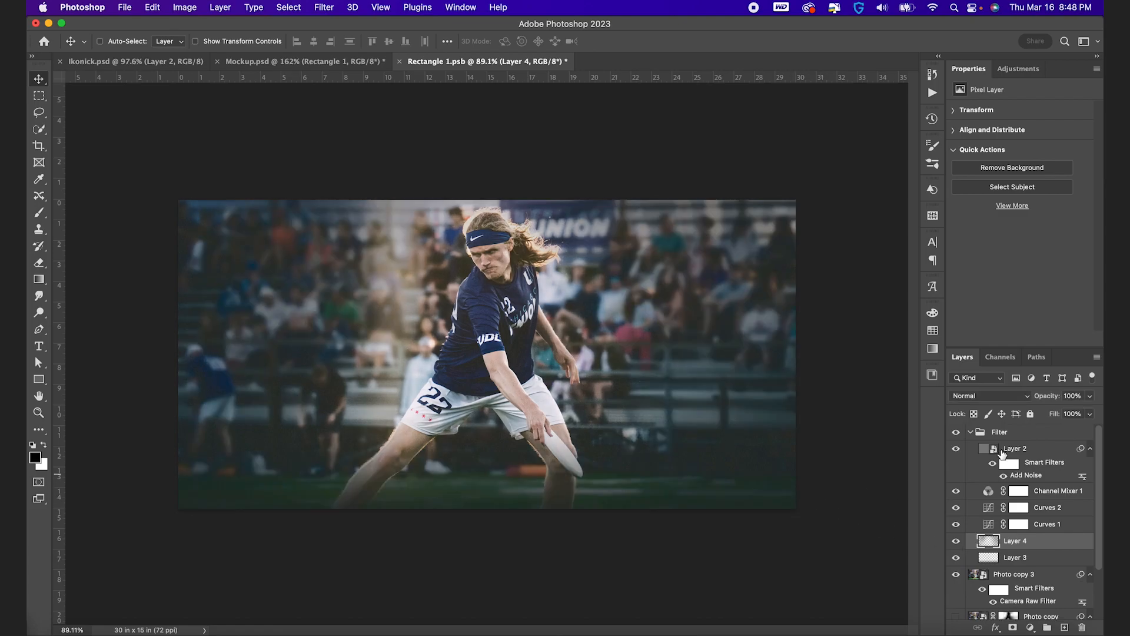
Add white text "NEVER QUIT" with a wide gap between the words on a new layer above the noise layer
{"action": "left_click", "coordinate": [1002, 450]}
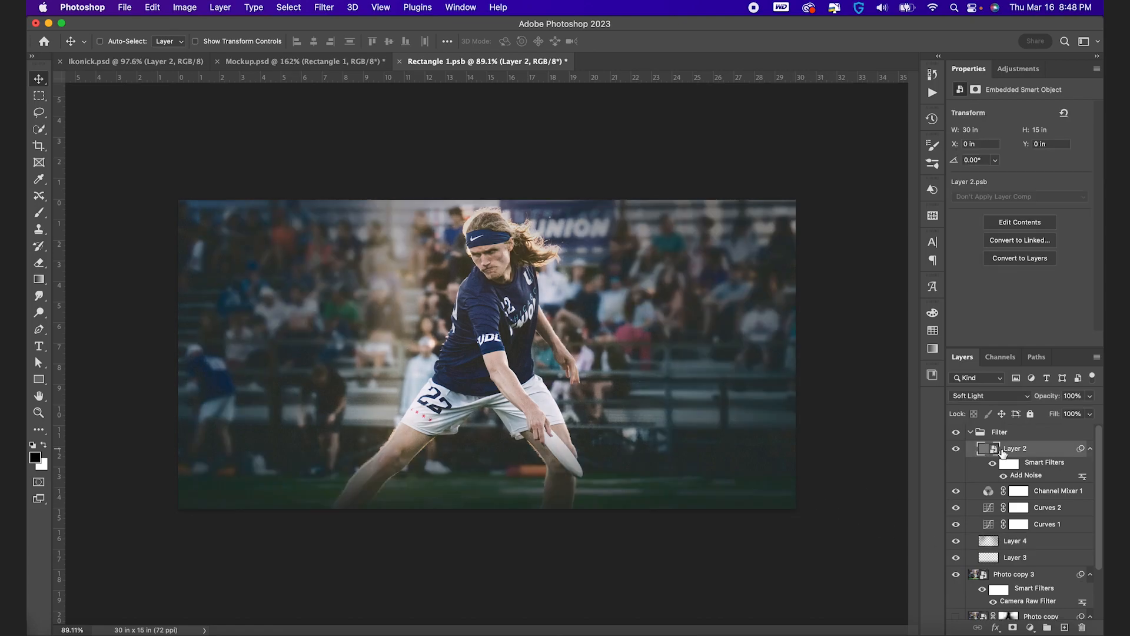
{"action": "key", "text": "alt+shift+super+n"}
{"action": "key", "text": "t"}
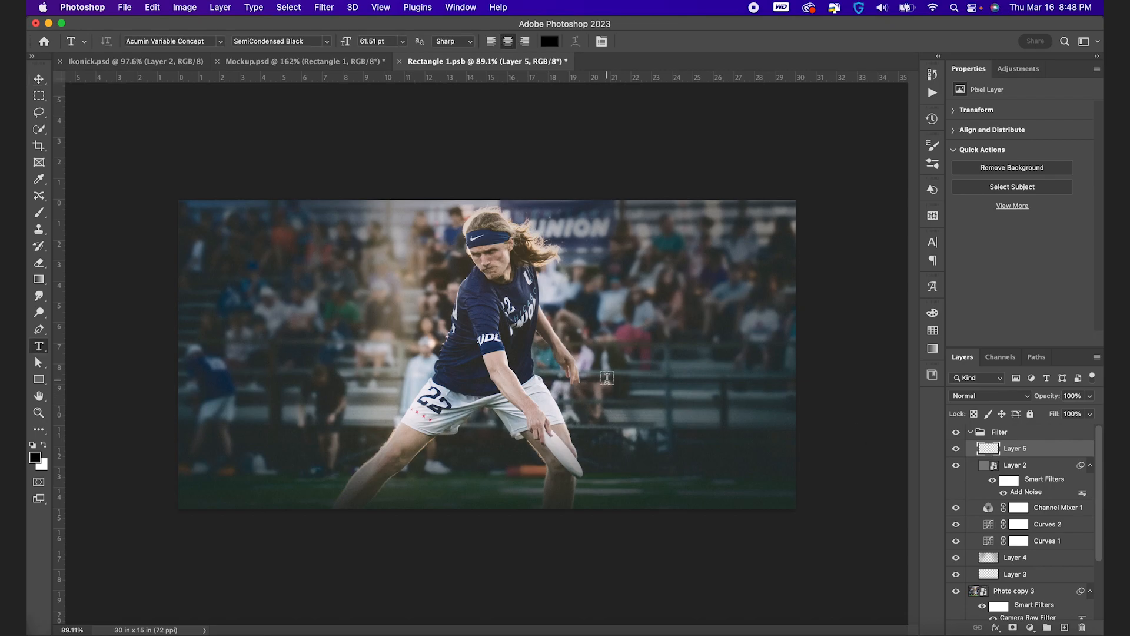
{"action": "left_click", "coordinate": [44, 451]}
{"action": "left_click", "coordinate": [323, 340]}
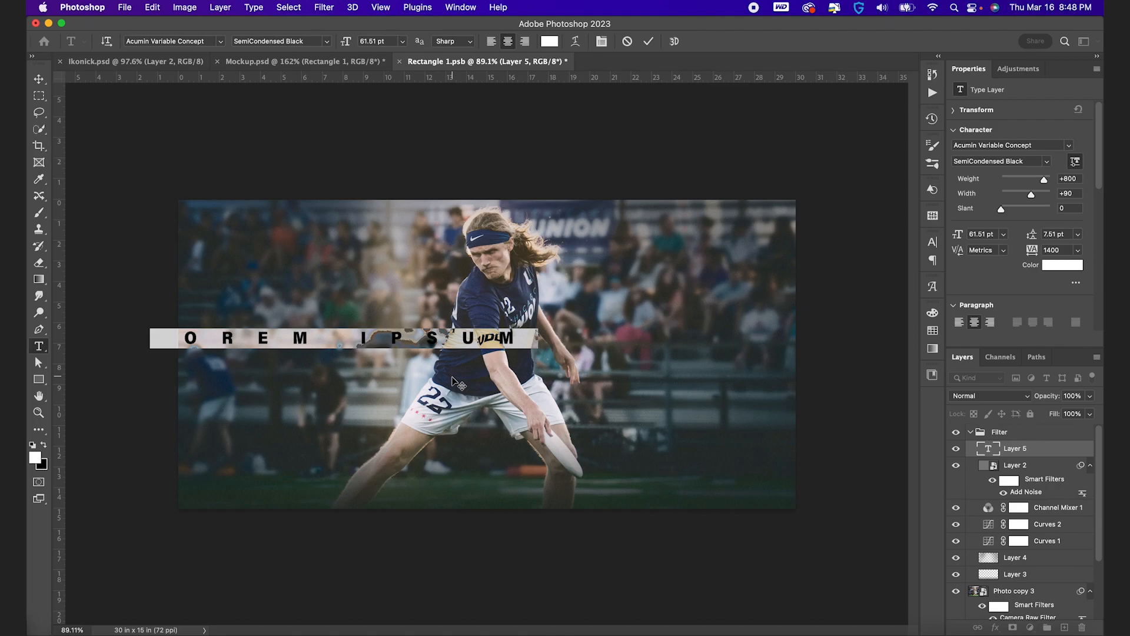
{"action": "type", "text": "NEVE"}
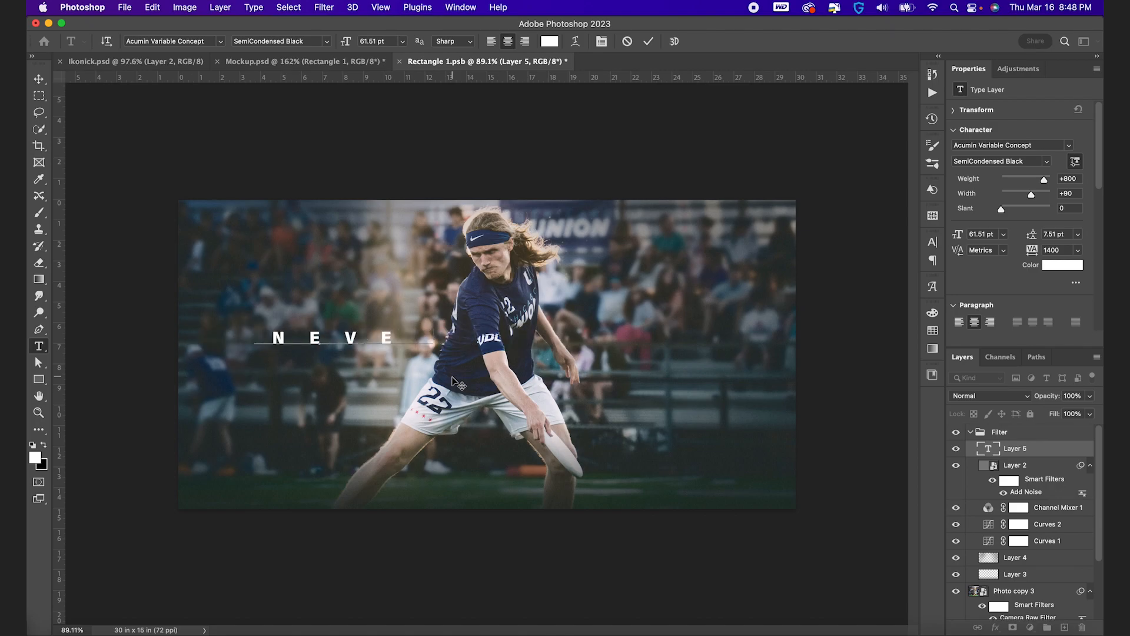
{"action": "type", "text": "R QUIT"}
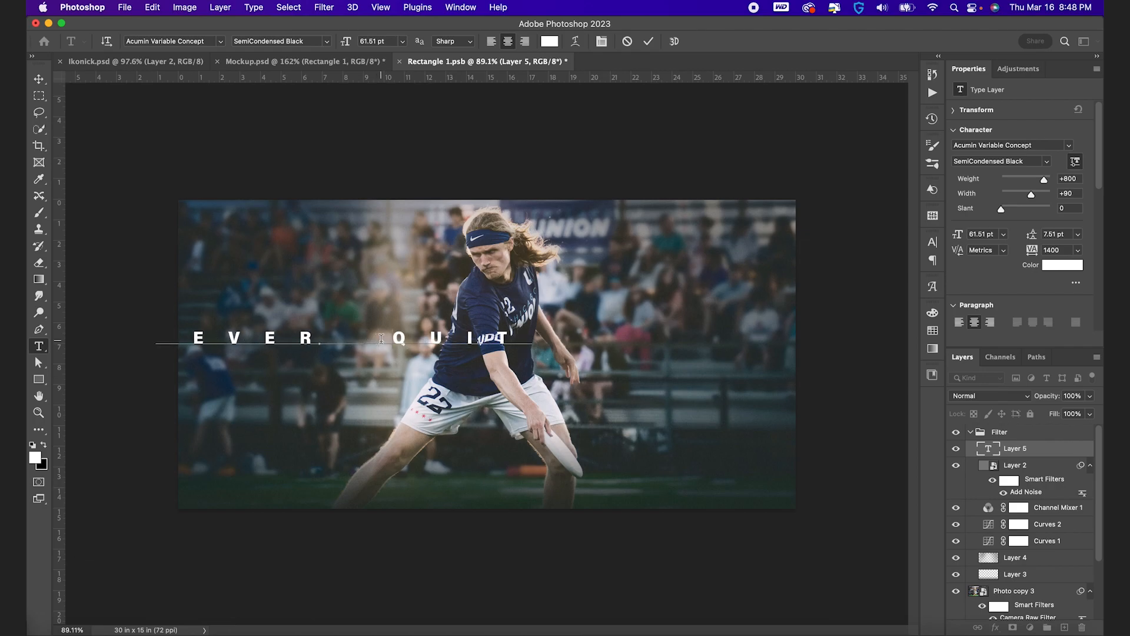
{"action": "left_click", "coordinate": [648, 41]}
Center the NEVER QUIT text horizontally and vertically on the canvas, then deselect
{"action": "key", "text": "v"}
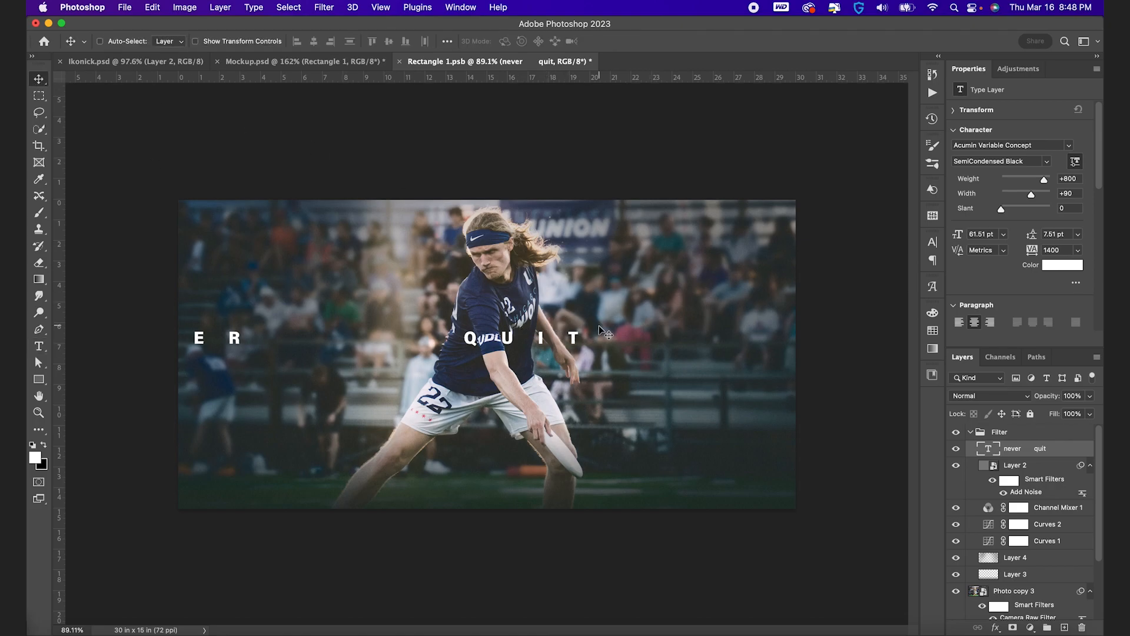
{"action": "key", "text": "super+a"}
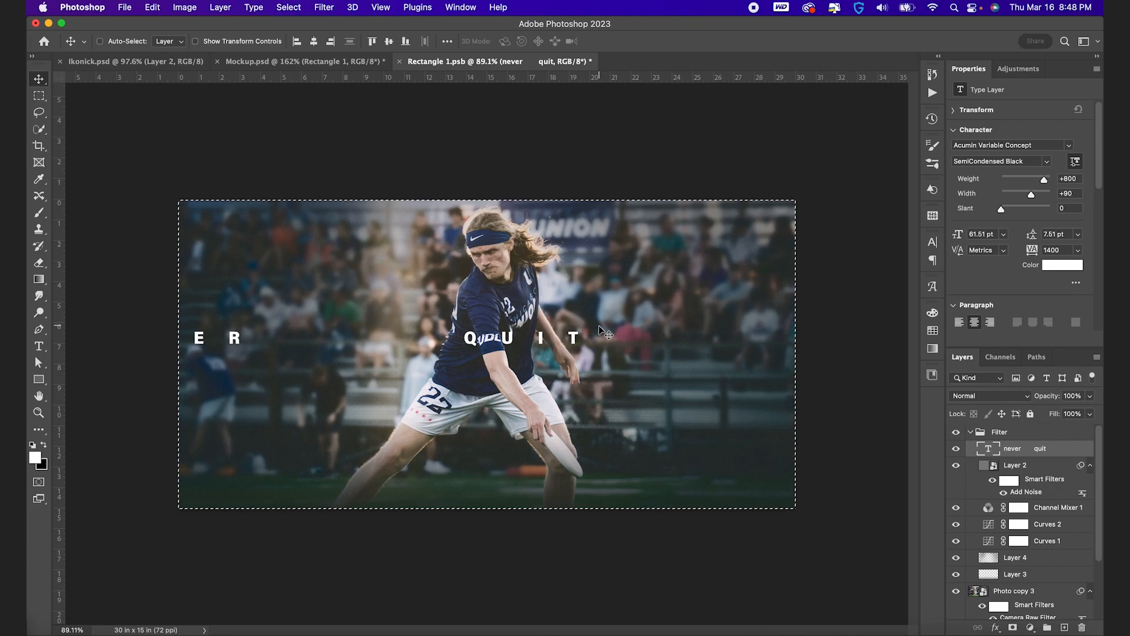
{"action": "left_click", "coordinate": [316, 42]}
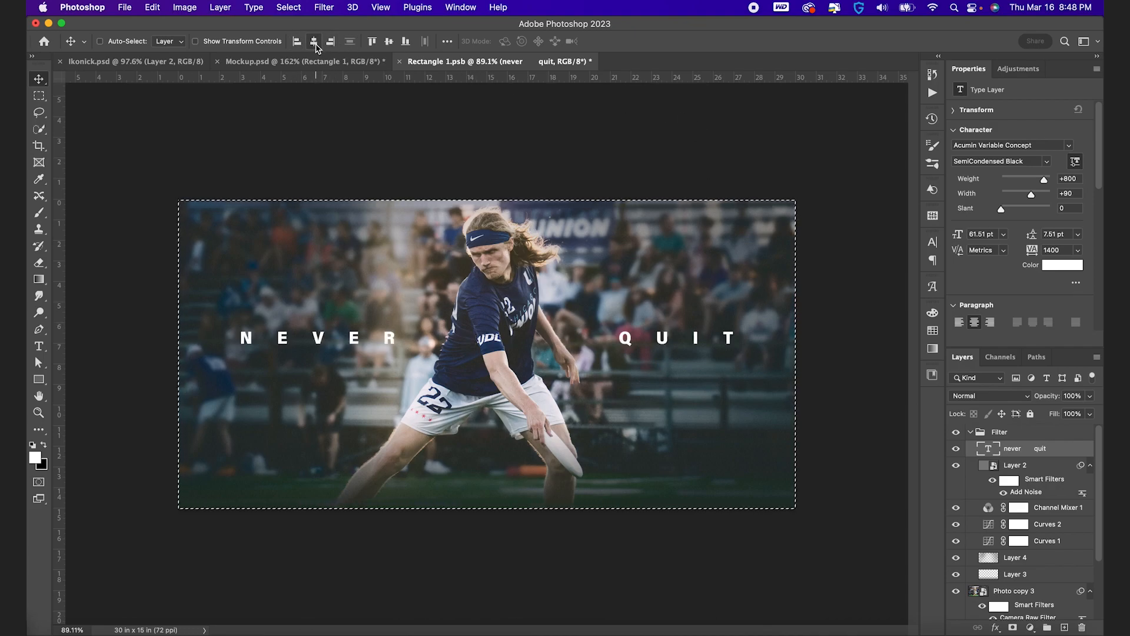
{"action": "left_click", "coordinate": [389, 42]}
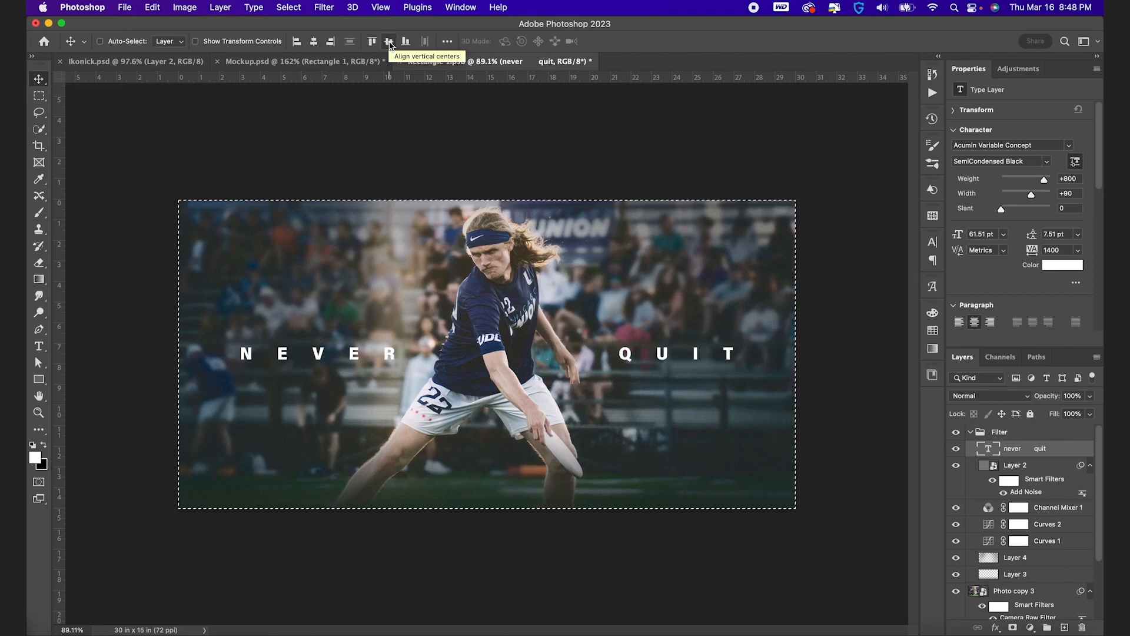
{"action": "key", "text": "ctrl+d"}
Set the tracking of the NEVER QUIT text to 1500
{"action": "key", "text": "t"}
{"action": "left_click", "coordinate": [933, 241]}
{"action": "left_click", "coordinate": [891, 290]}
{"action": "key", "text": "Up"}
{"action": "key", "text": "Up"}
{"action": "key", "text": "Up"}
{"action": "key", "text": "Up"}
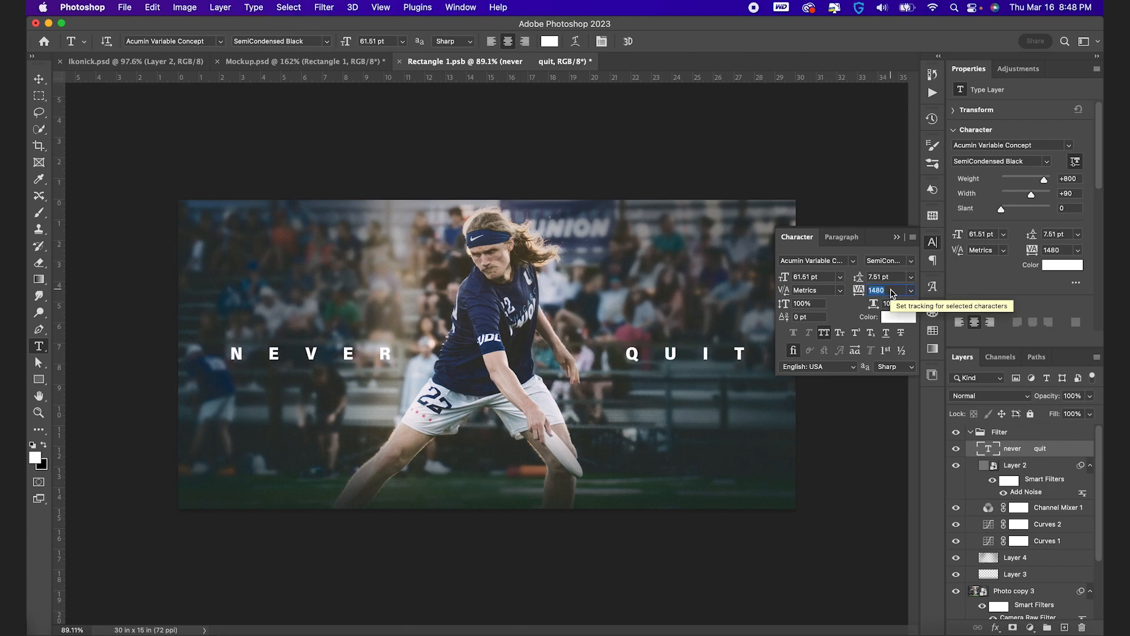
{"action": "key", "text": "Up"}
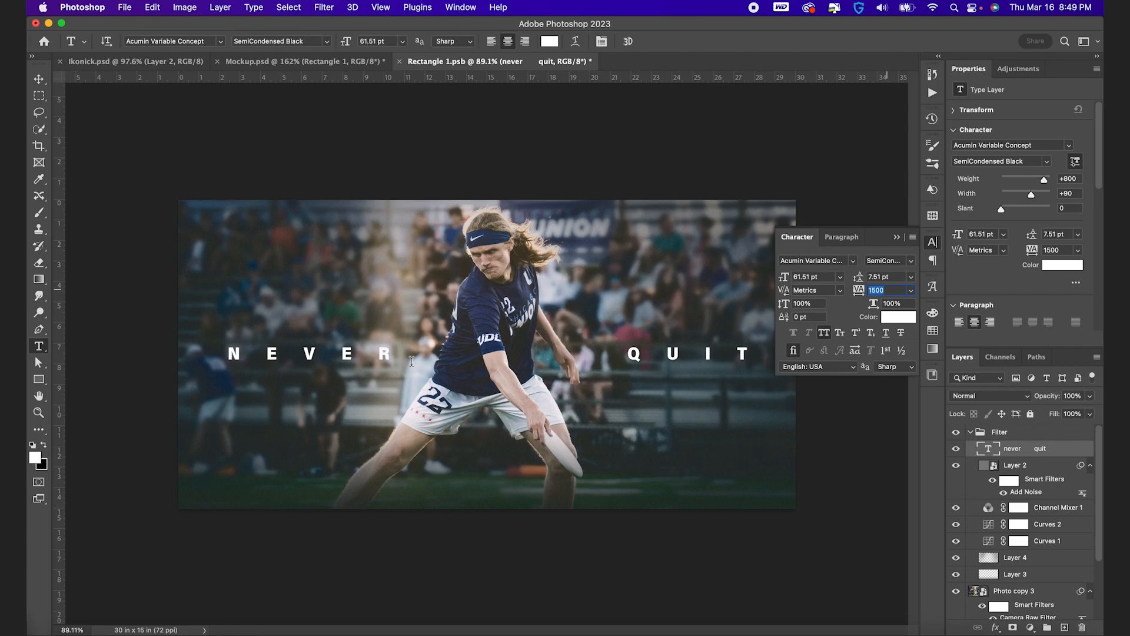
{"action": "left_click", "coordinate": [932, 242]}
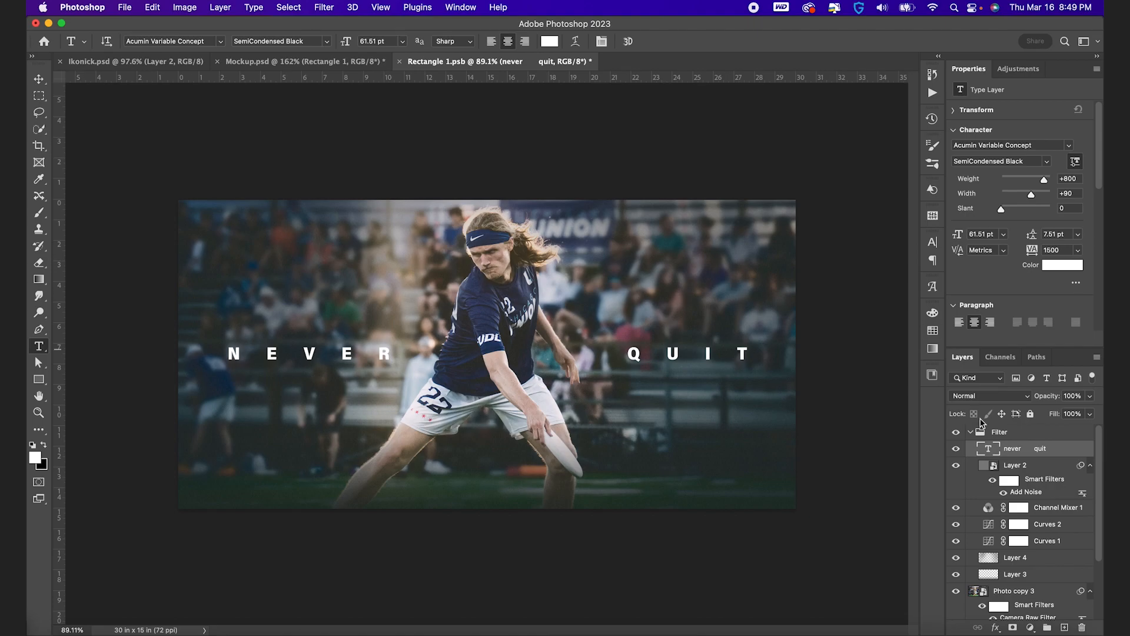
Darken the bright area behind the R of NEVER on Layer 4 with a soft black 500 px brush at 9% flow
{"action": "left_click", "coordinate": [995, 564]}
{"action": "key", "text": "b"}
{"action": "key", "text": "bracketleft"}
{"action": "key", "text": "bracketleft"}
{"action": "key", "text": "bracketleft"}
{"action": "key", "text": "bracketleft"}
{"action": "key", "text": "x"}
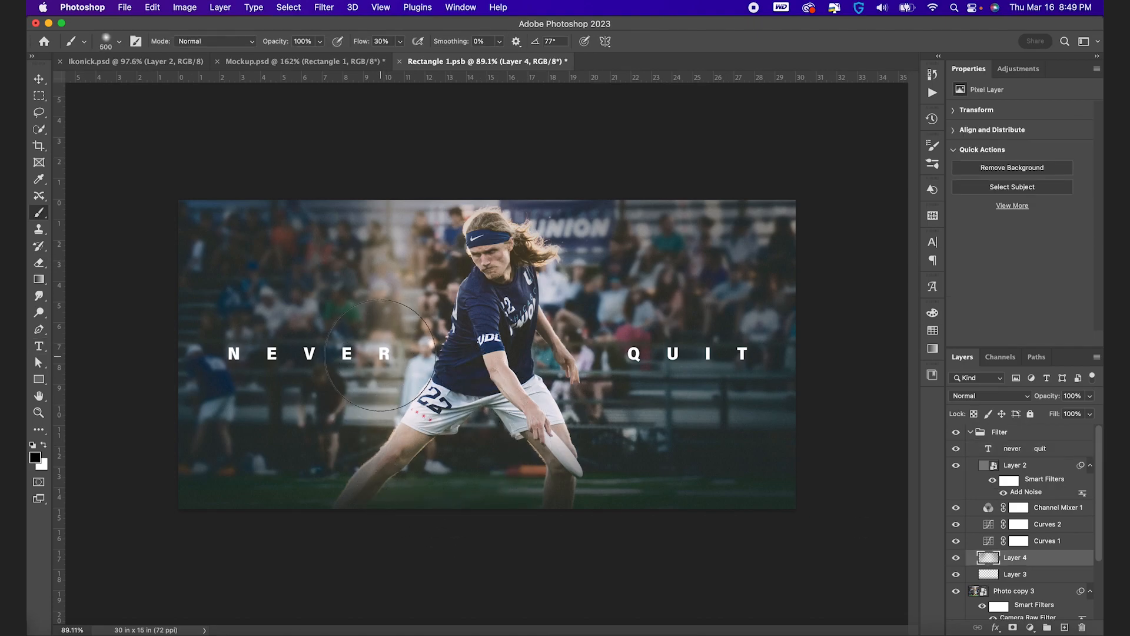
{"action": "left_click_drag", "start_coordinate": [366, 41], "coordinate": [354, 43]}
{"action": "left_click", "coordinate": [380, 354]}
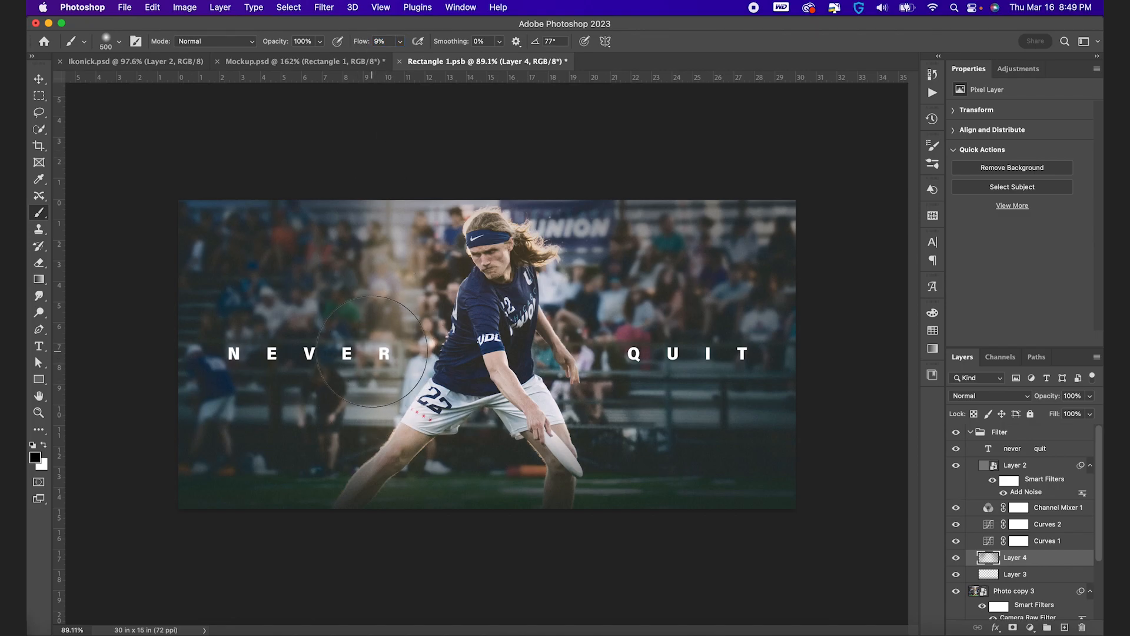
{"action": "left_click", "coordinate": [378, 354]}
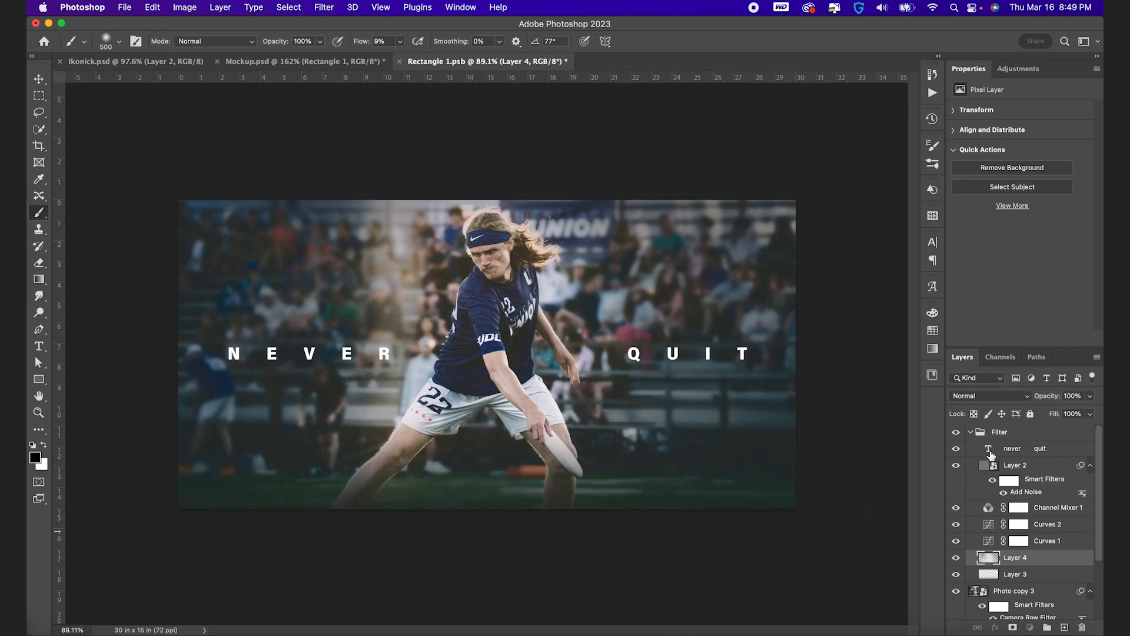
Add an Exposure adjustment layer directly below Layer 3 with exposure -0.17 and gamma correction 0.90
{"action": "left_click", "coordinate": [990, 452]}
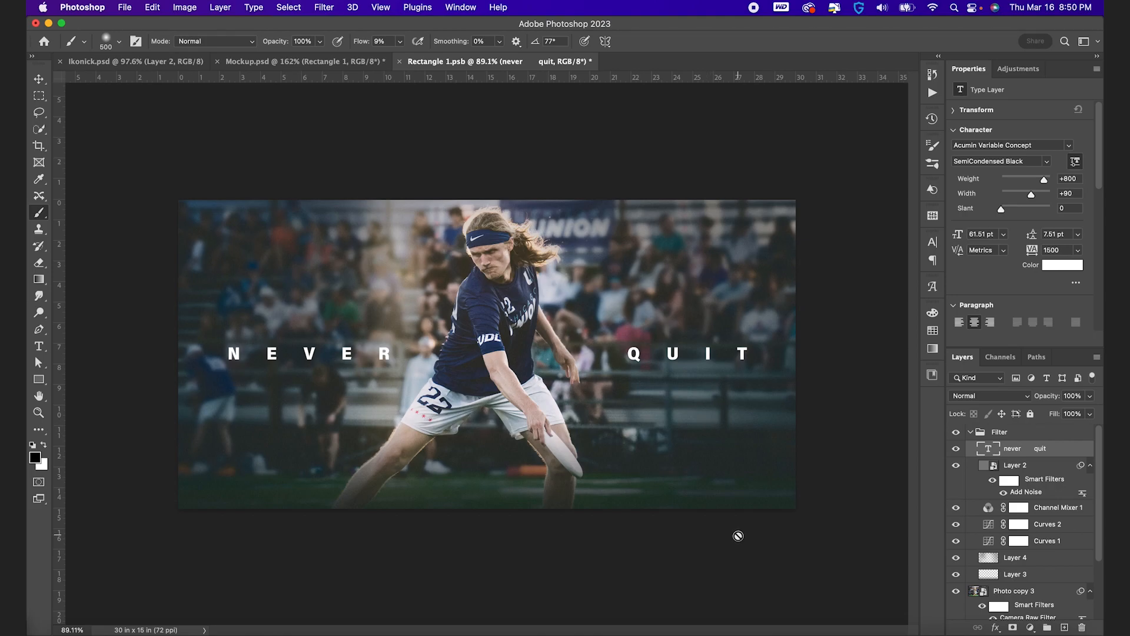
{"action": "scroll", "coordinate": [1016, 563], "scroll_direction": "down", "scroll_amount": 1}
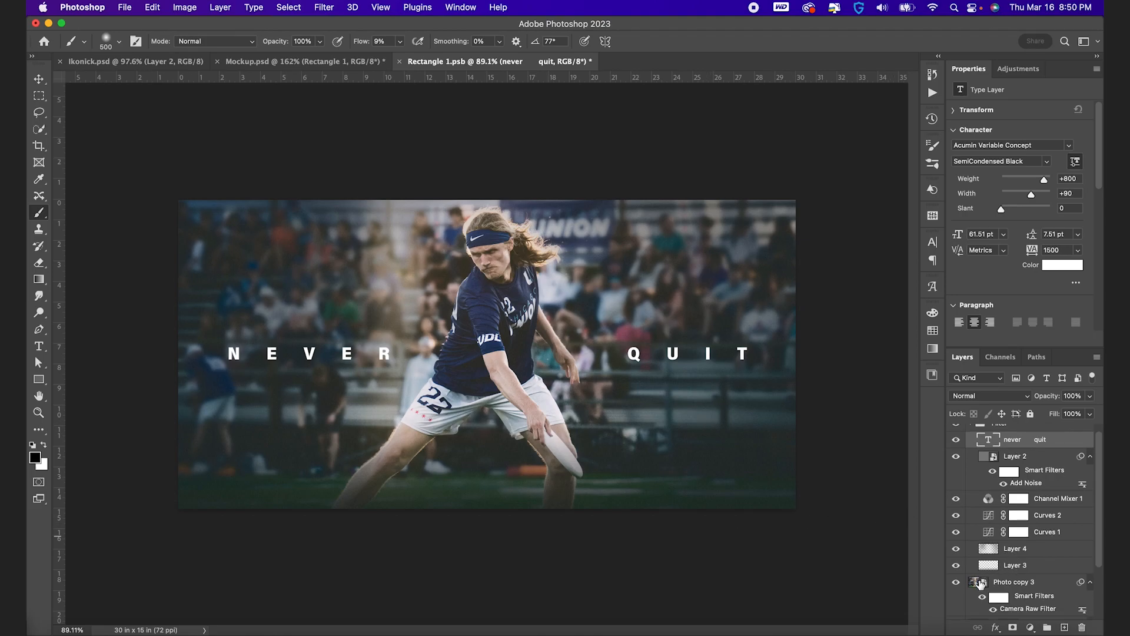
{"action": "left_click", "coordinate": [988, 567]}
{"action": "left_click", "coordinate": [1030, 625]}
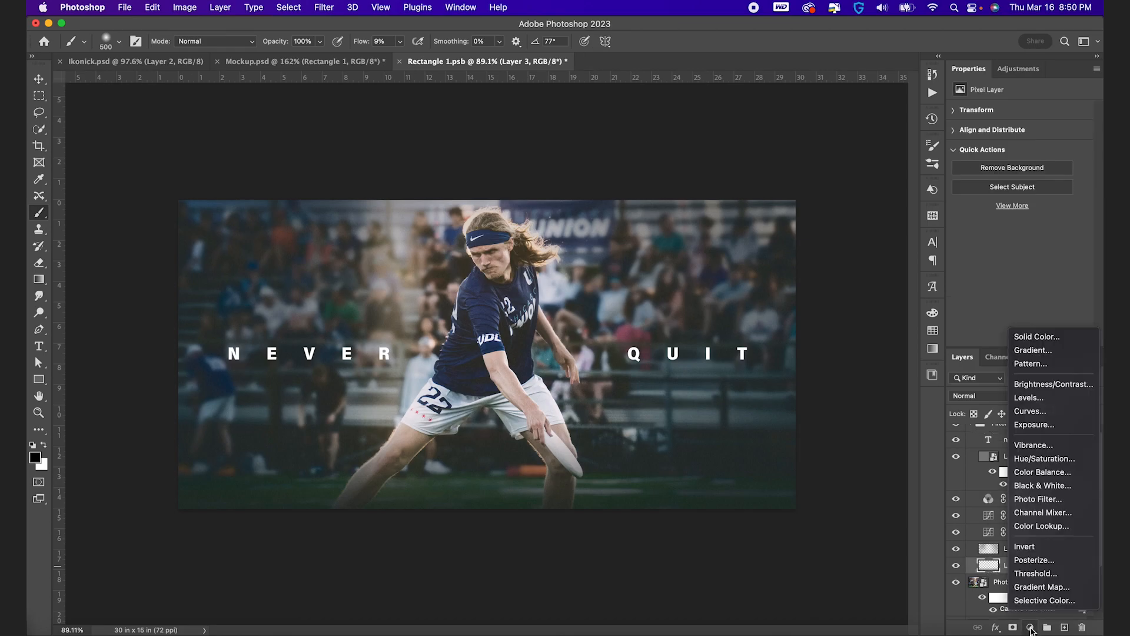
{"action": "left_click", "coordinate": [1044, 429]}
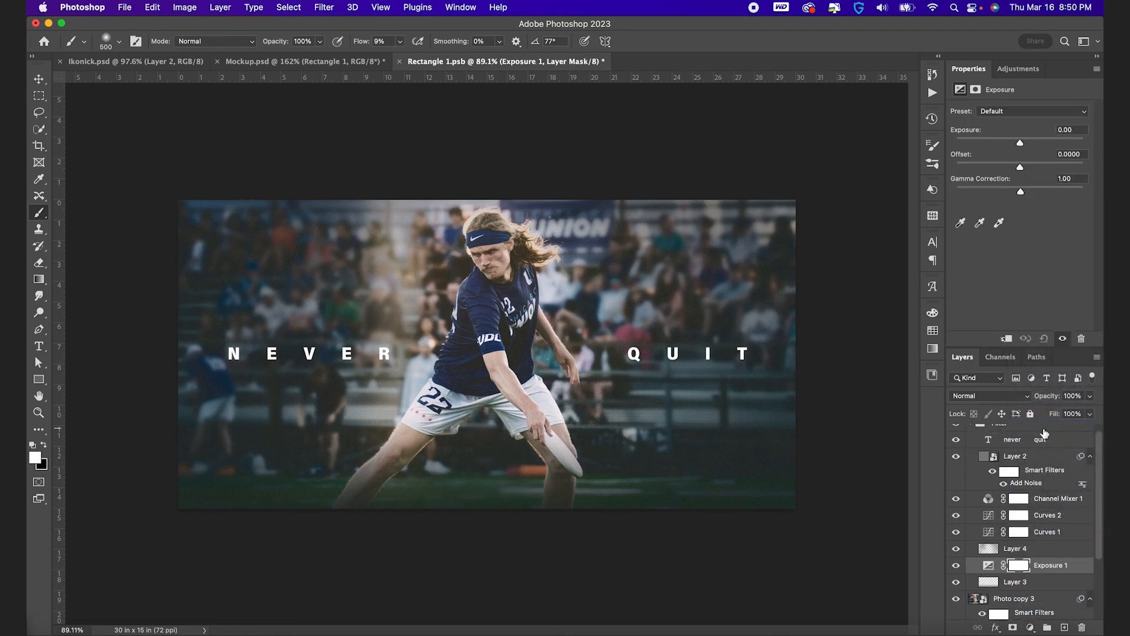
{"action": "left_click_drag", "start_coordinate": [990, 564], "coordinate": [996, 583]}
{"action": "left_click", "coordinate": [992, 583]}
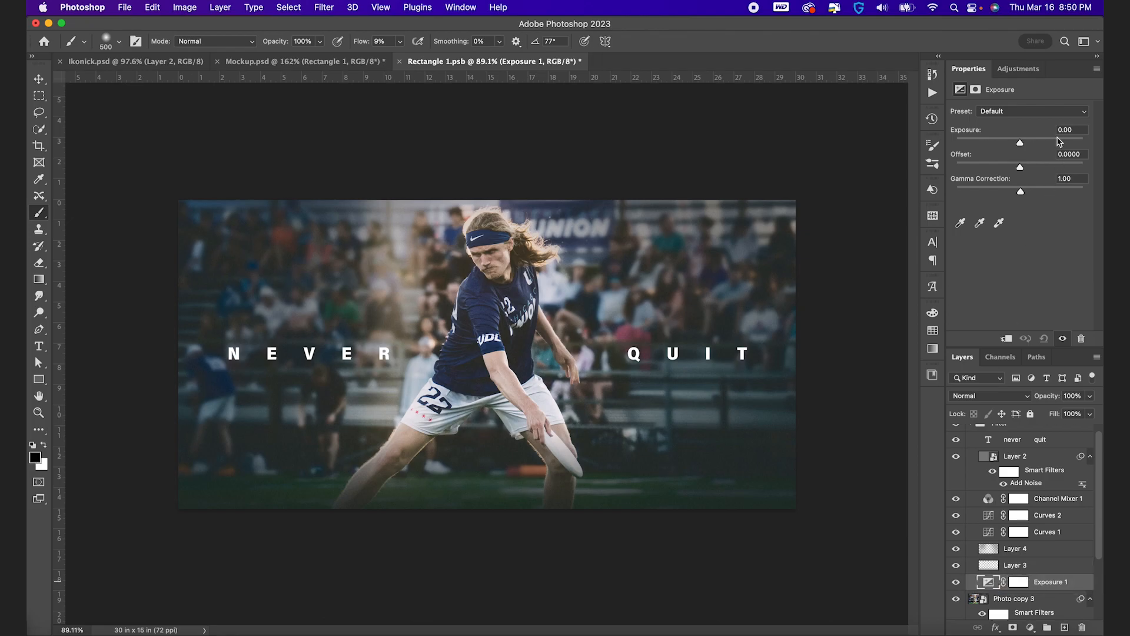
{"action": "mouse_move", "coordinate": [1022, 145]}
{"action": "left_mouse_down"}
{"action": "mouse_move", "coordinate": [1001, 144]}
{"action": "mouse_move", "coordinate": [1051, 143]}
{"action": "mouse_move", "coordinate": [1010, 141]}
{"action": "mouse_move", "coordinate": [1029, 144]}
{"action": "mouse_move", "coordinate": [1019, 143]}
{"action": "left_mouse_up"}
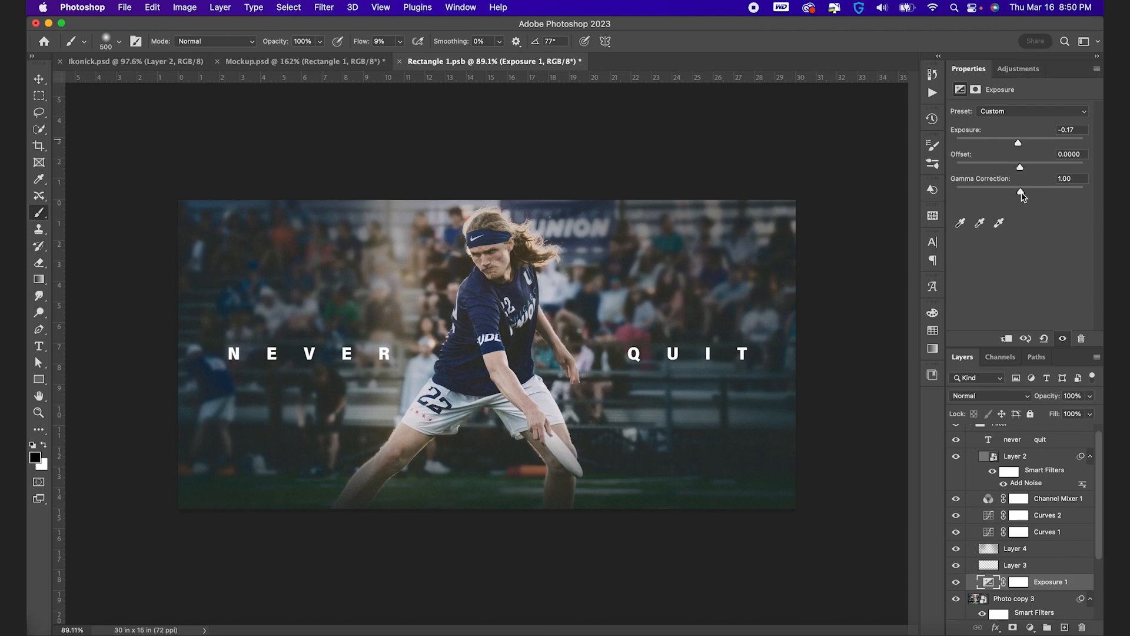
{"action": "mouse_move", "coordinate": [1030, 195]}
{"action": "left_mouse_down"}
{"action": "mouse_move", "coordinate": [1040, 193]}
{"action": "mouse_move", "coordinate": [1019, 194]}
{"action": "left_mouse_up"}
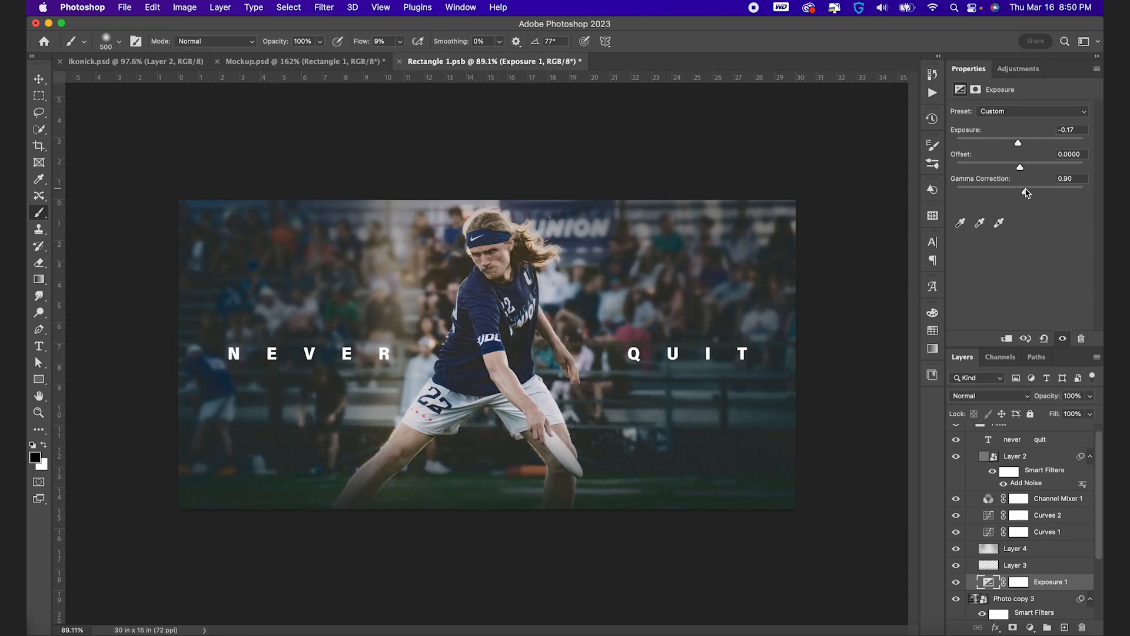
Compare the image with and without the Exposure adjustment, and leave that adjustment layer hidden
{"action": "left_click", "coordinate": [956, 583]}
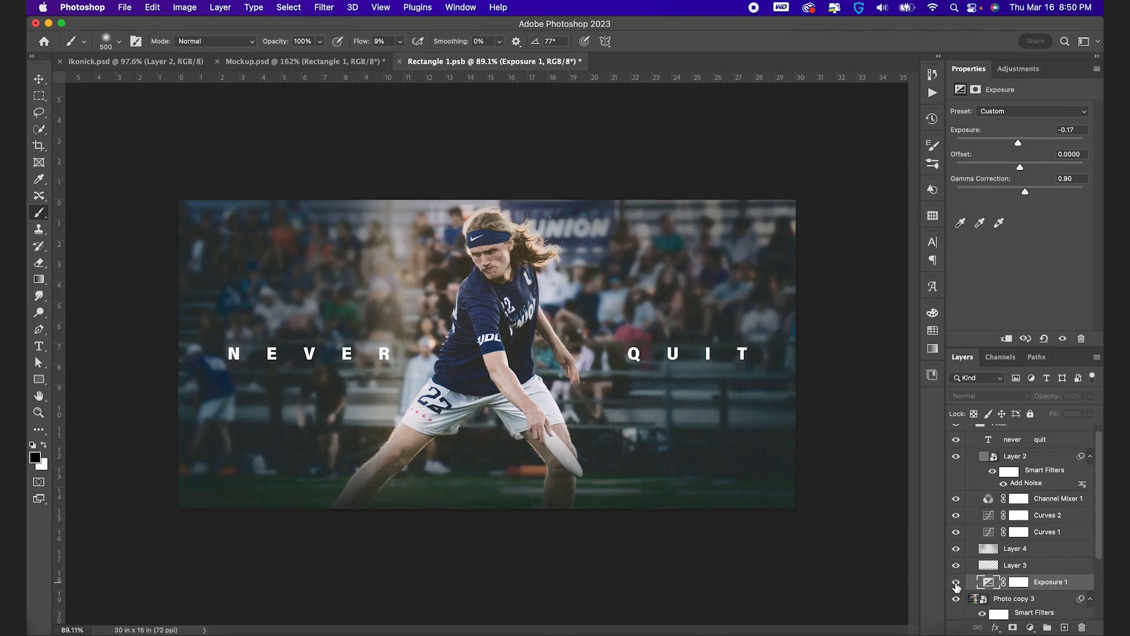
{"action": "left_click", "coordinate": [956, 584]}
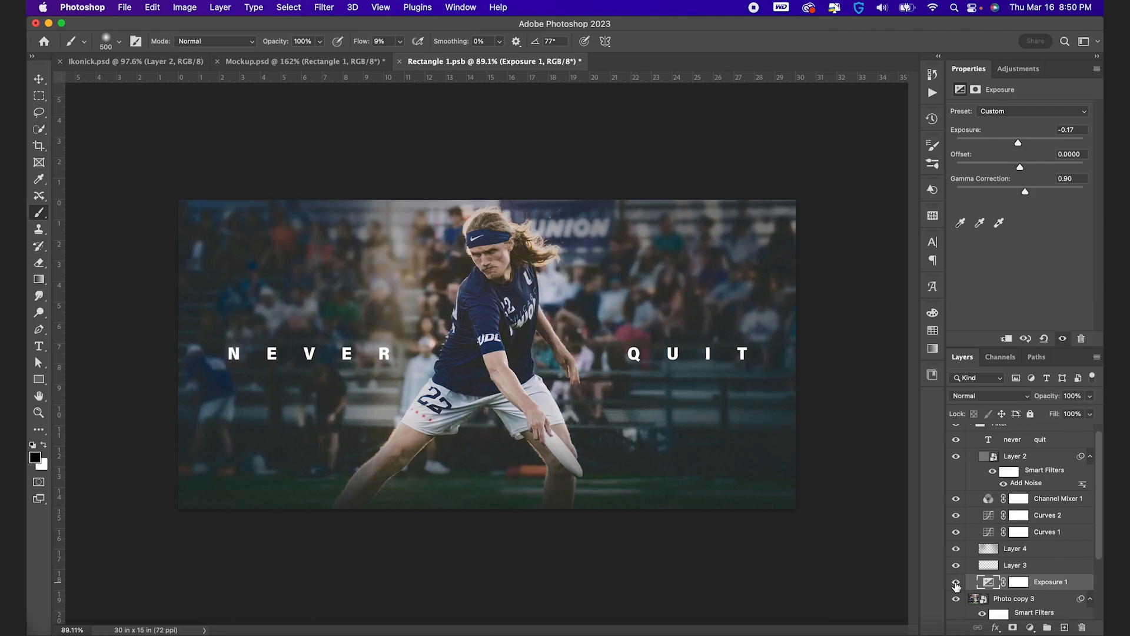
{"action": "left_click", "coordinate": [956, 584]}
Adjust the opacity of the painted vignette on Layer 4 and set Layer 3's opacity to 90%
{"action": "left_click", "coordinate": [990, 549]}
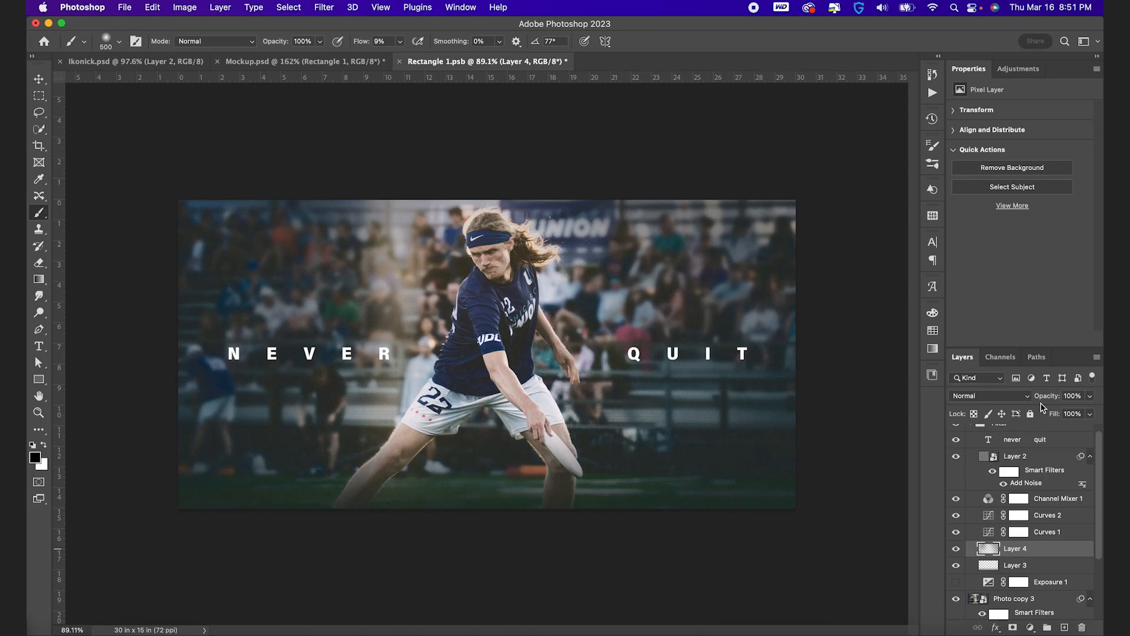
{"action": "mouse_move", "coordinate": [1047, 397]}
{"action": "left_mouse_down"}
{"action": "mouse_move", "coordinate": [1025, 399]}
{"action": "mouse_move", "coordinate": [1046, 398]}
{"action": "left_mouse_up"}
{"action": "left_click", "coordinate": [996, 567]}
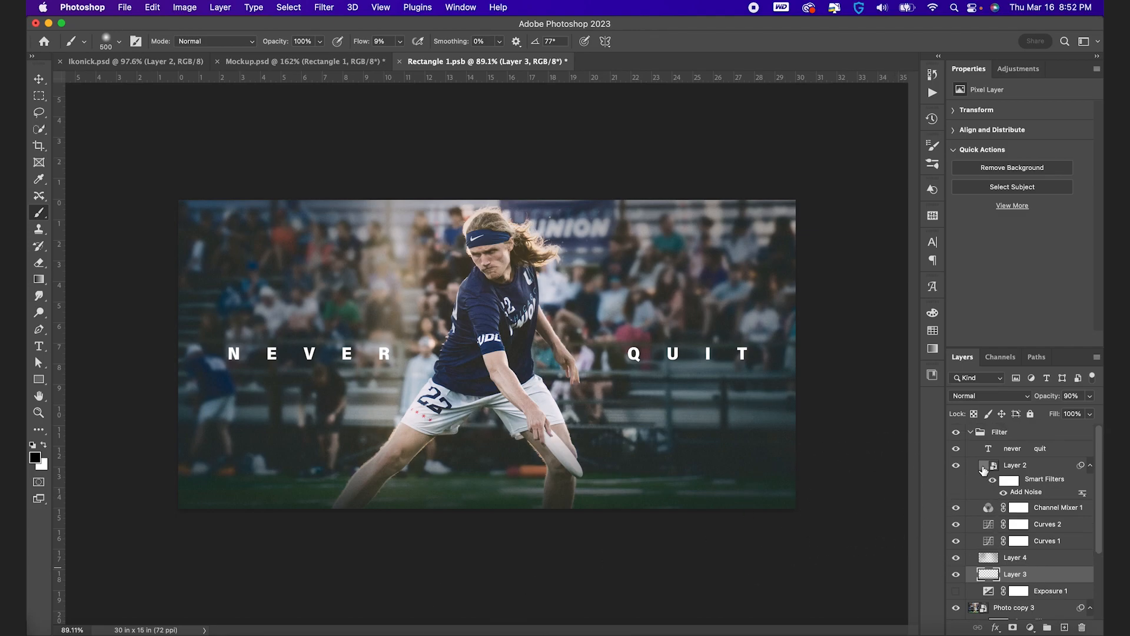
Add a Hue/Saturation adjustment layer between the noise layer and the NEVER QUIT text
{"action": "left_click", "coordinate": [987, 467]}
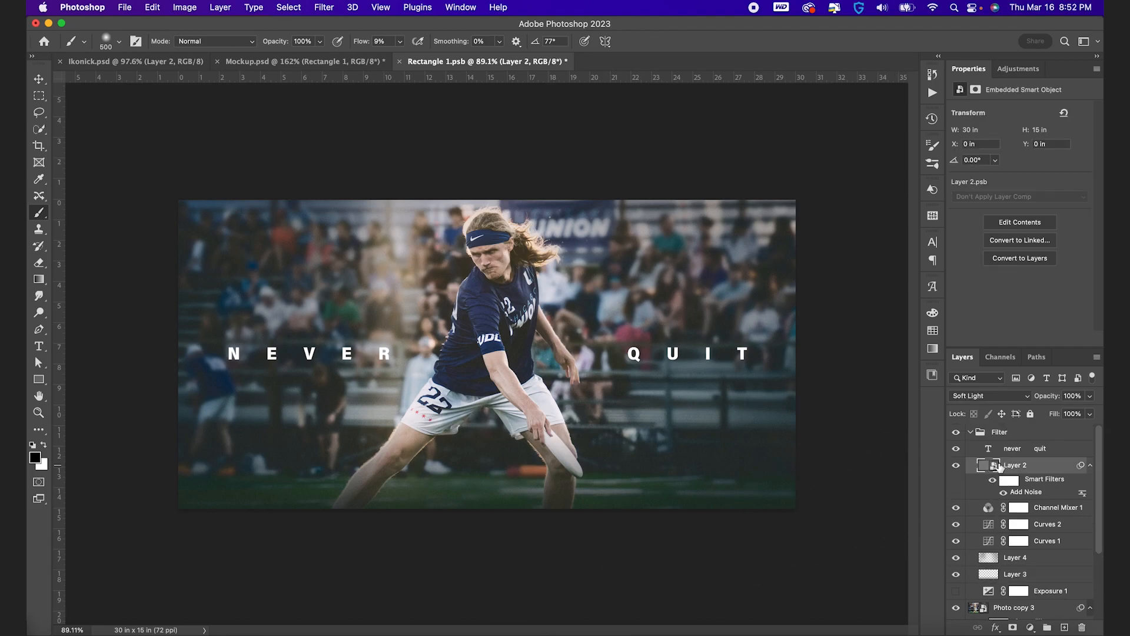
{"action": "left_click", "coordinate": [1030, 627]}
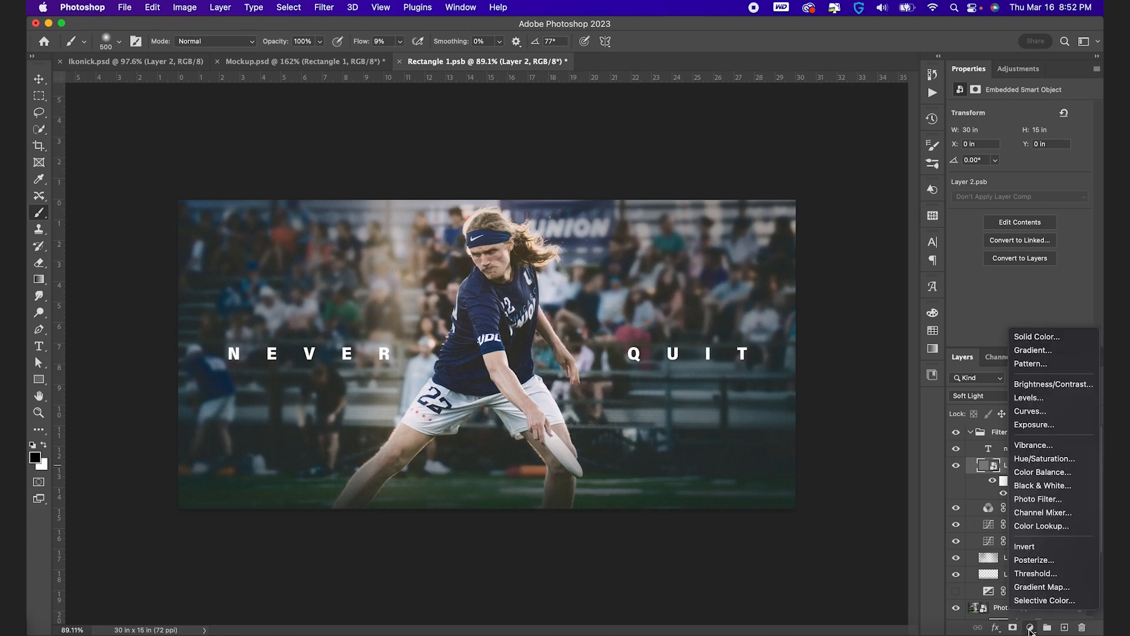
{"action": "left_click", "coordinate": [1054, 459]}
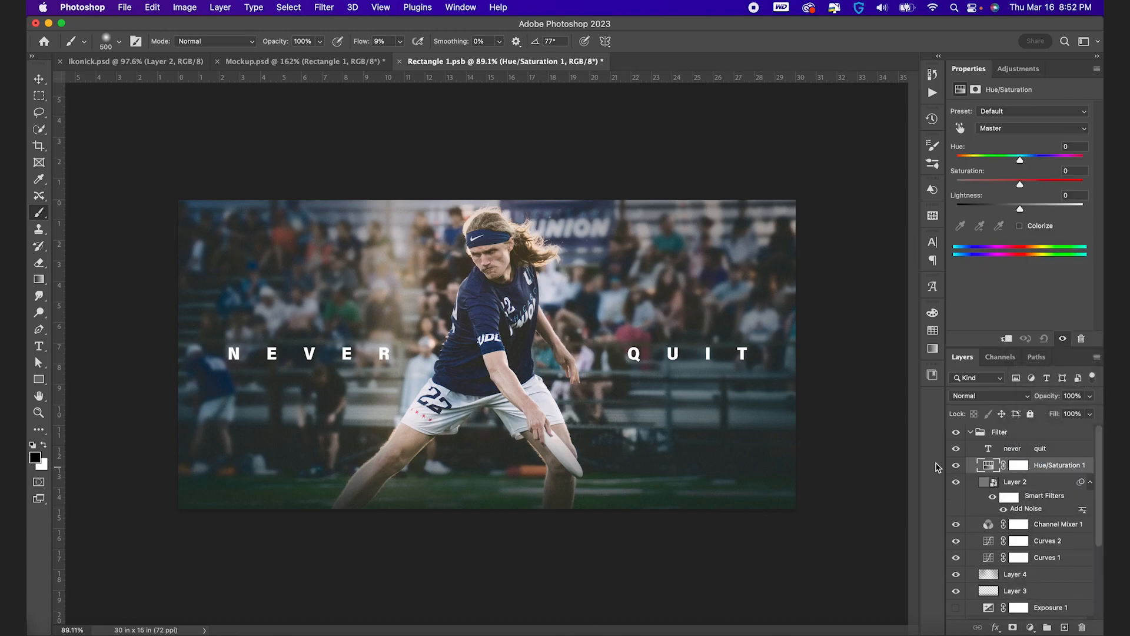
{"action": "scroll", "coordinate": [558, 322], "scroll_direction": "up", "scroll_amount": 3}
{"action": "left_click", "coordinate": [957, 528]}
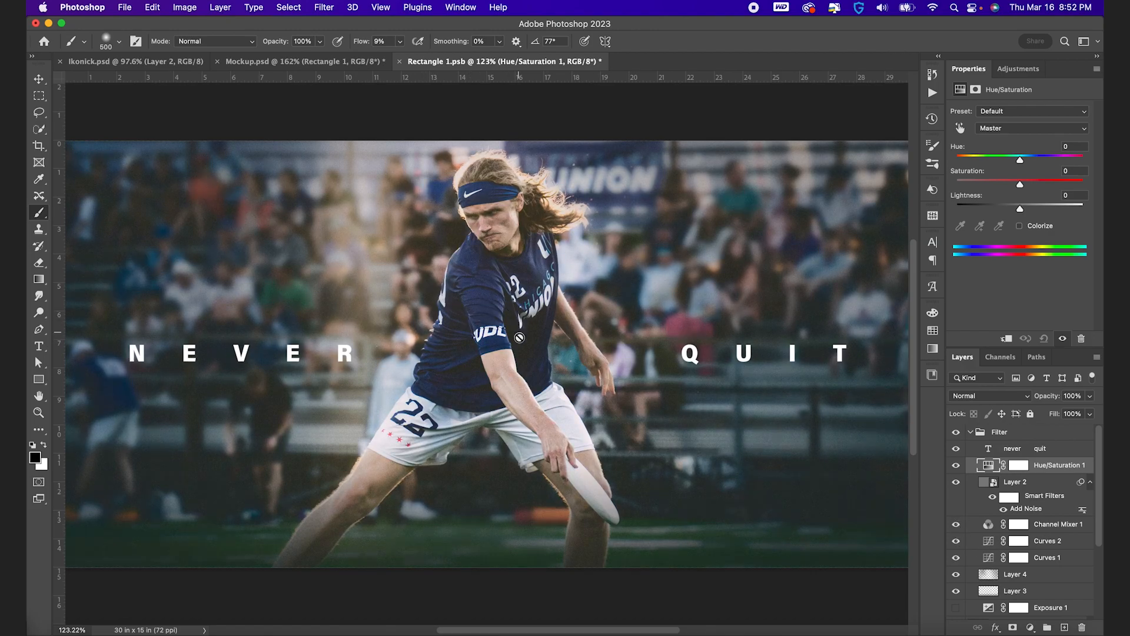
Shift the Blues in the Hue/Saturation adjustment to hue -20 and saturation +32
{"action": "left_click", "coordinate": [1036, 129]}
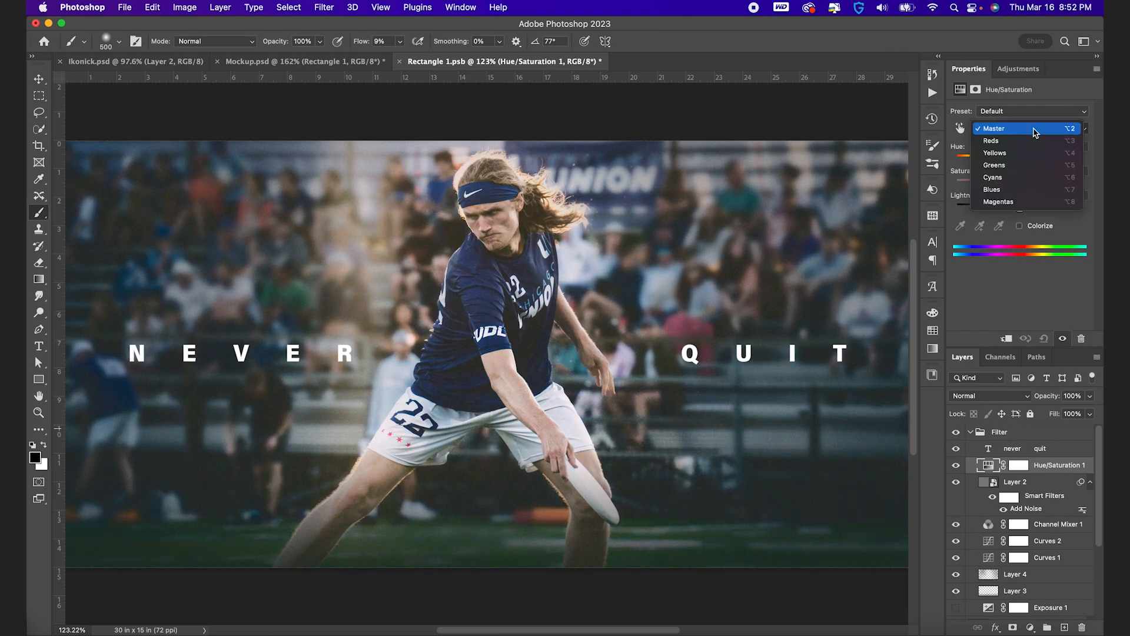
{"action": "left_click", "coordinate": [1031, 190]}
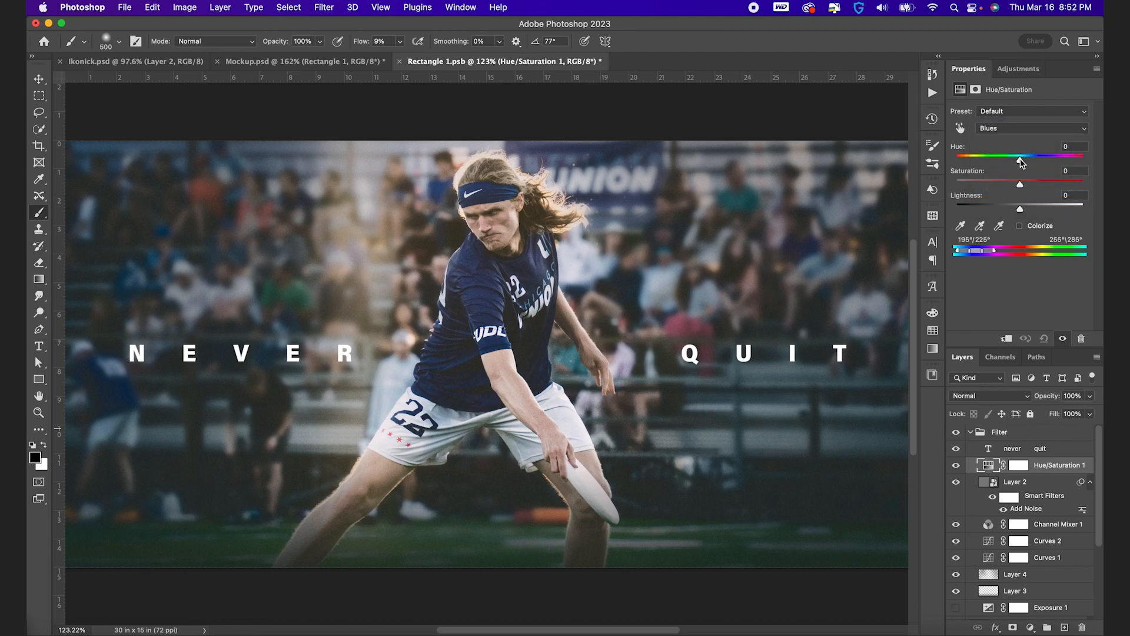
{"action": "mouse_move", "coordinate": [1018, 157]}
{"action": "left_mouse_down"}
{"action": "mouse_move", "coordinate": [963, 159]}
{"action": "mouse_move", "coordinate": [1090, 165]}
{"action": "mouse_move", "coordinate": [1011, 166]}
{"action": "left_mouse_up"}
{"action": "left_click_drag", "start_coordinate": [1019, 183], "coordinate": [1047, 186]}
Reduce the saturation of the Greens to -31 in the Hue/Saturation adjustment
{"action": "left_click", "coordinate": [1039, 128]}
{"action": "left_click", "coordinate": [1036, 104]}
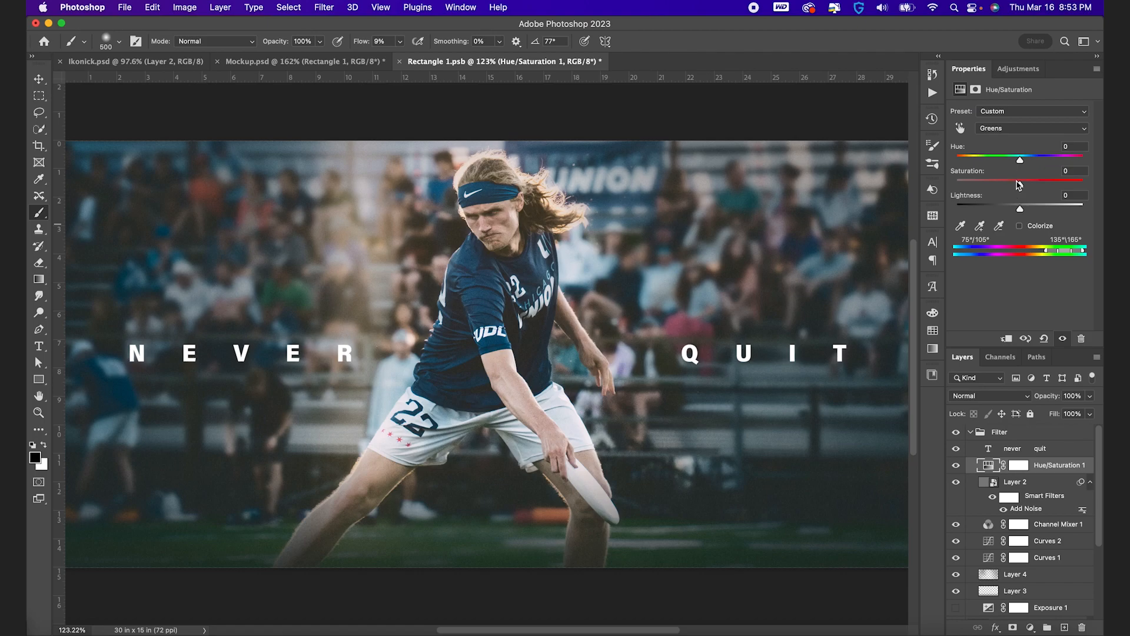
{"action": "left_click_drag", "start_coordinate": [969, 185], "coordinate": [1003, 193]}
{"action": "scroll", "coordinate": [510, 366], "scroll_direction": "down", "scroll_amount": 3}
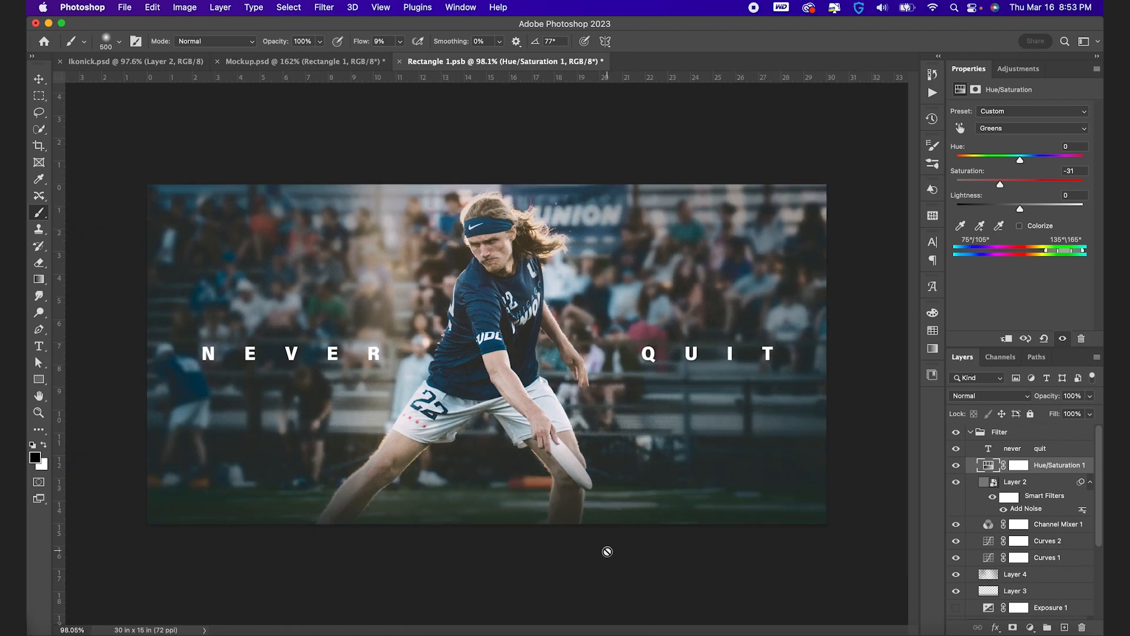
Save the edited artwork in Rectangle 1.psb and view the whole wall canvas scene in Mockup.psd
{"action": "key", "text": "super+s"}
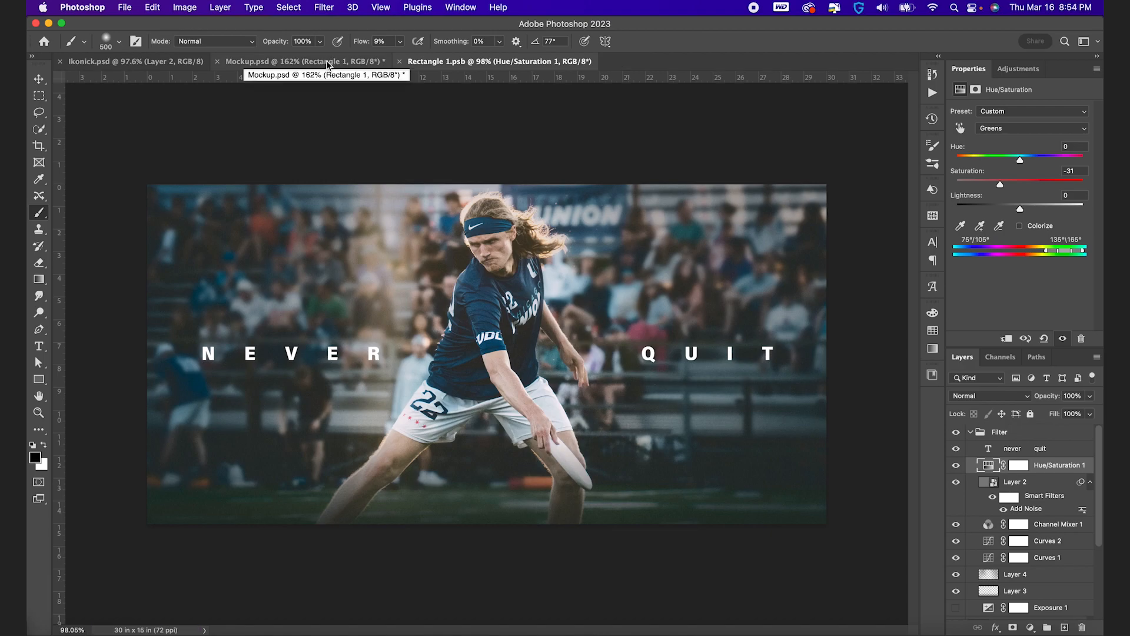
{"action": "left_click", "coordinate": [328, 62]}
{"action": "scroll", "coordinate": [495, 360], "scroll_direction": "down", "scroll_amount": 3}
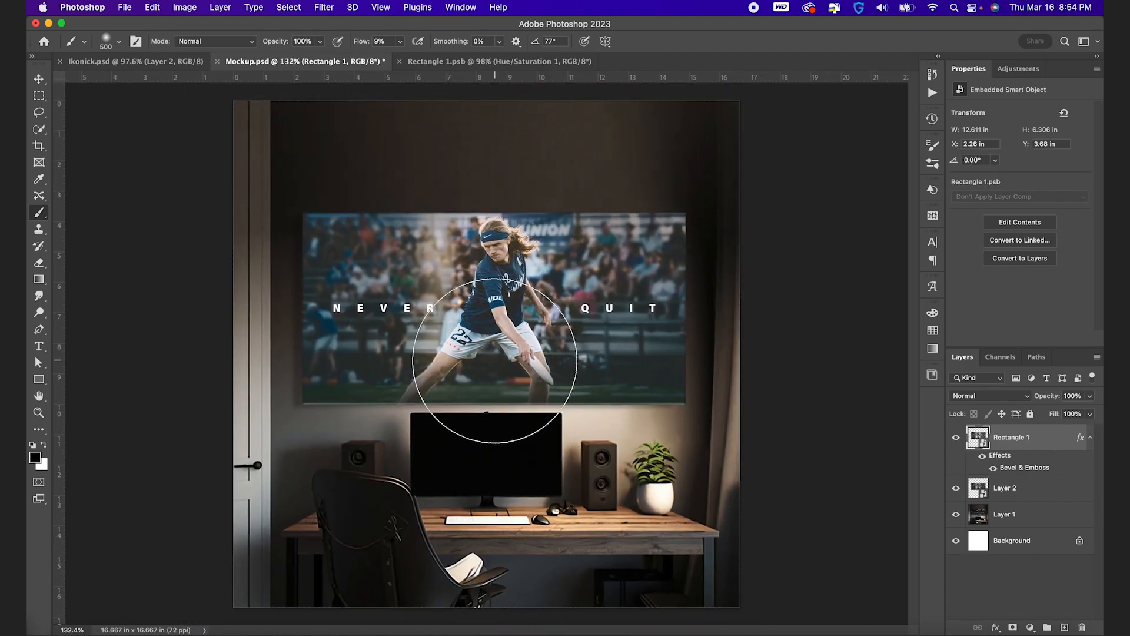
{"action": "key", "text": "v"}
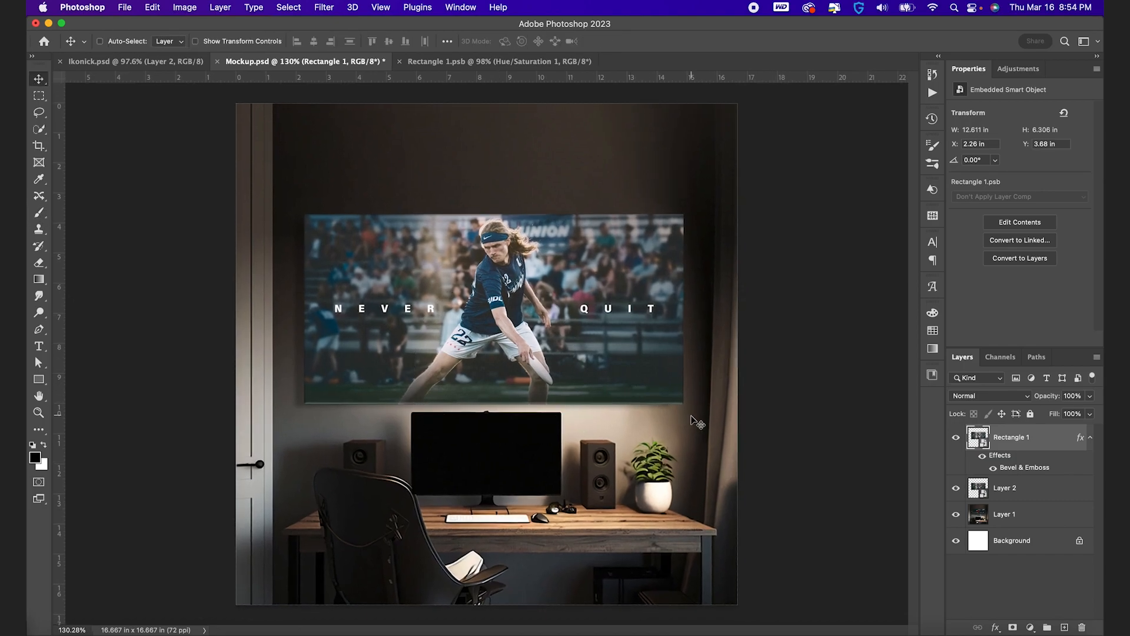